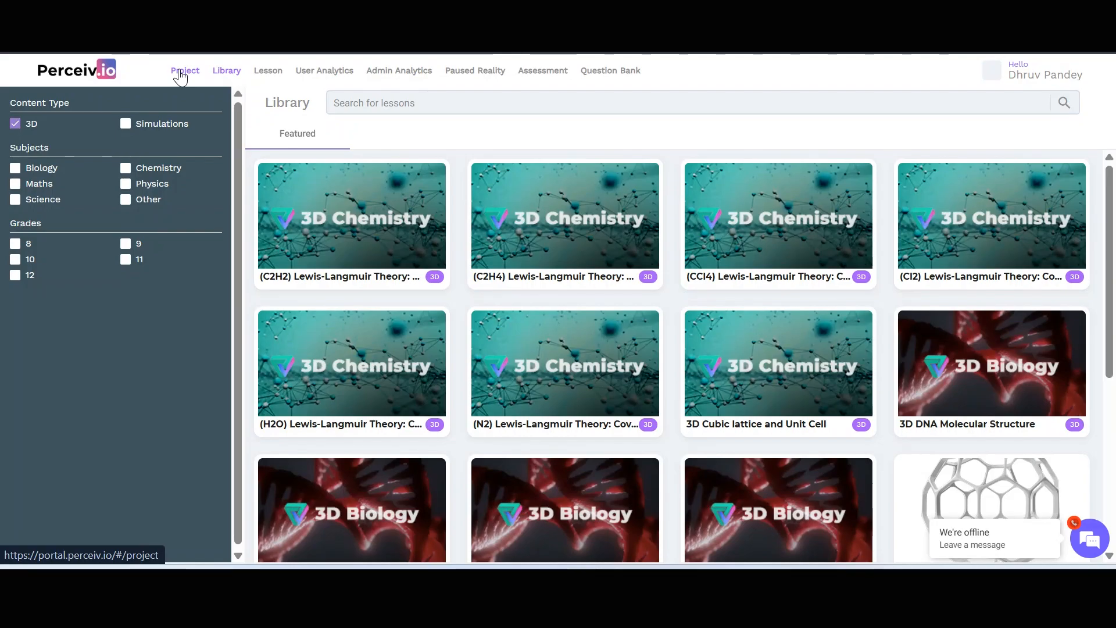
# - Create a 3D project named "Demo Project" and start adding a model to it
pyautogui.click(185, 71)
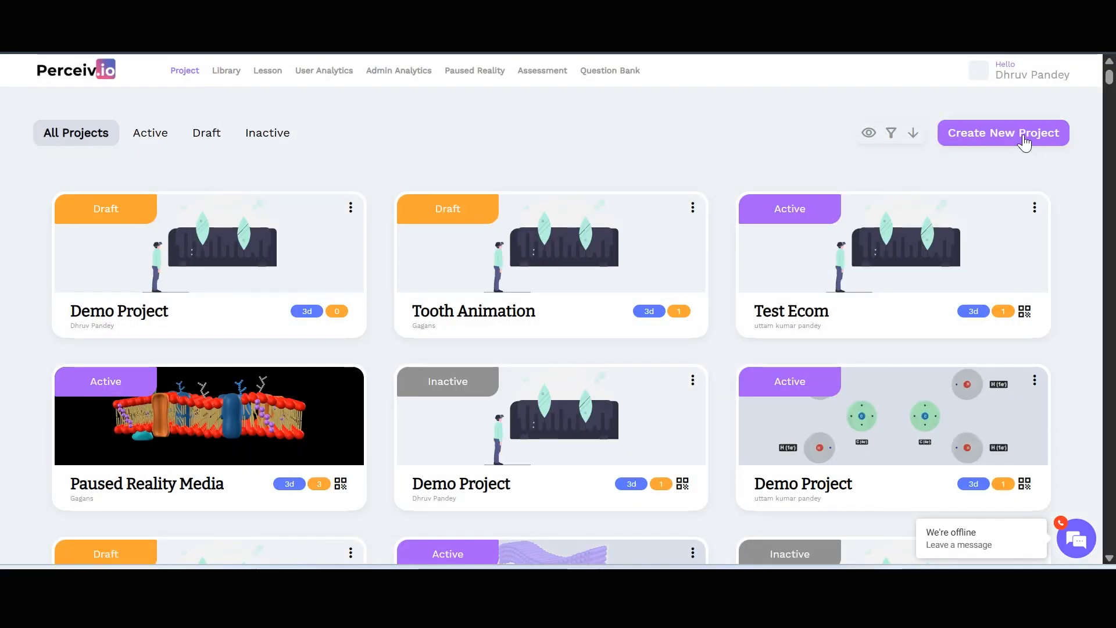
pyautogui.click(1025, 142)
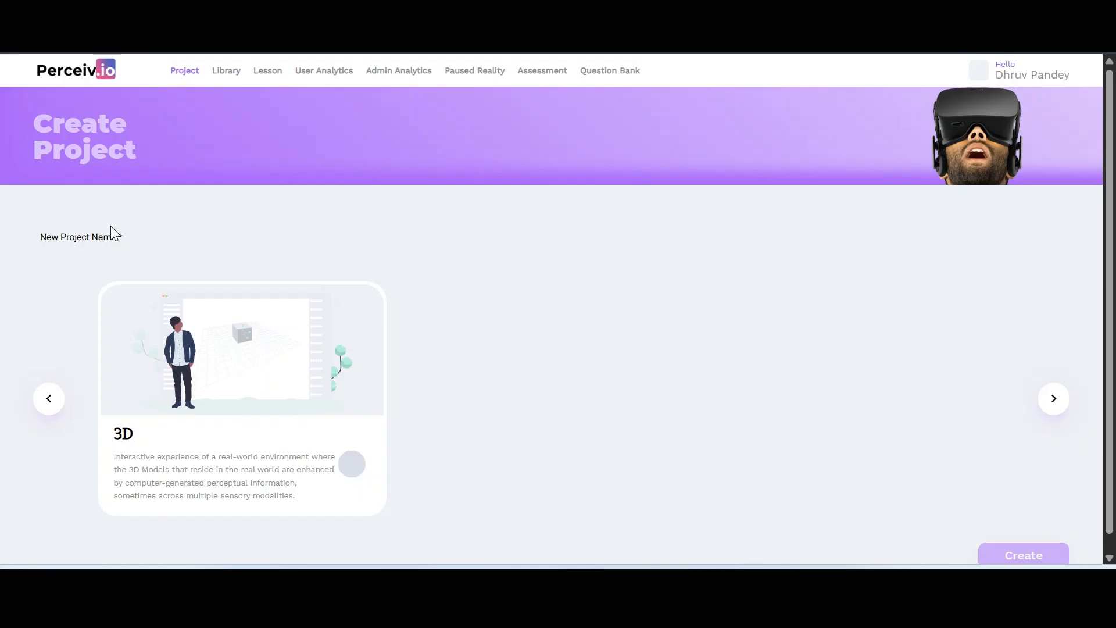
pyautogui.click(93, 231)
pyautogui.write('Demo Project')
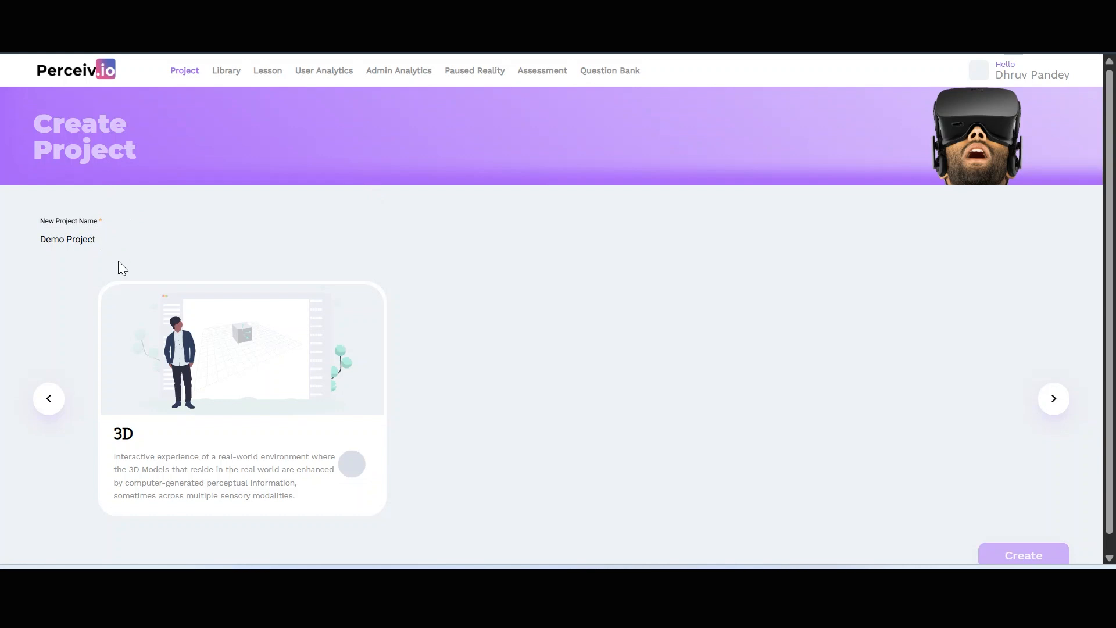
pyautogui.click(349, 466)
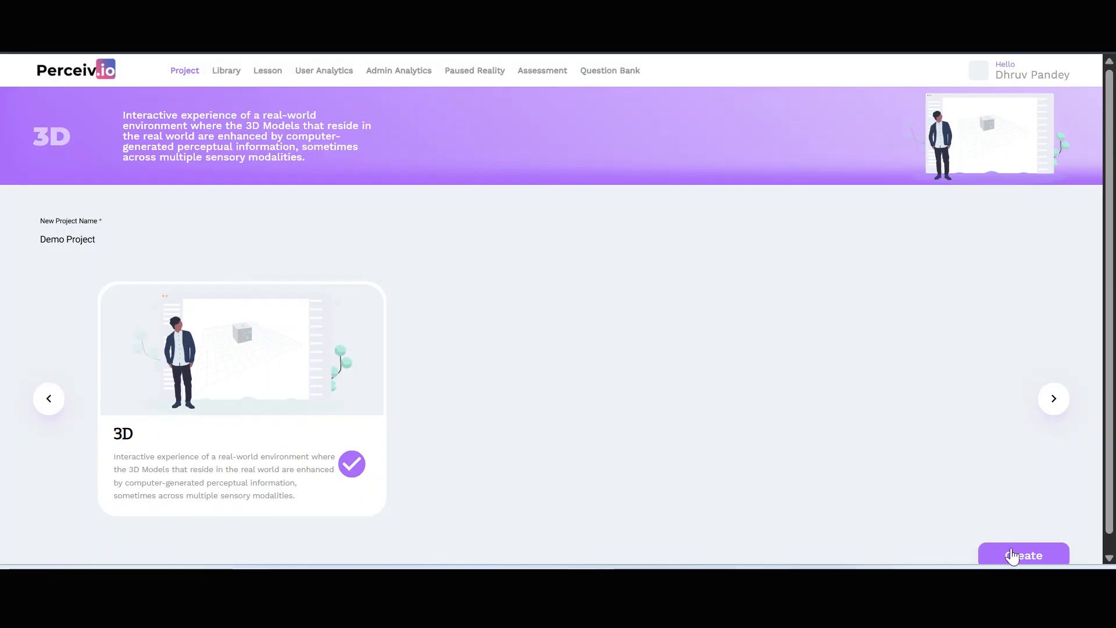
pyautogui.click(1012, 556)
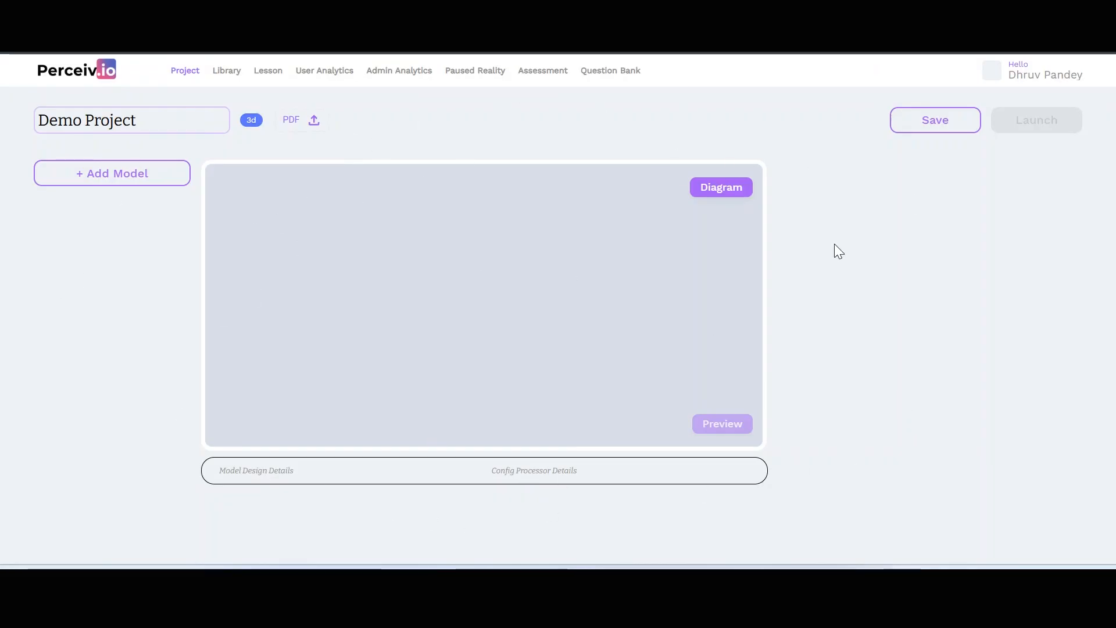
pyautogui.click(121, 184)
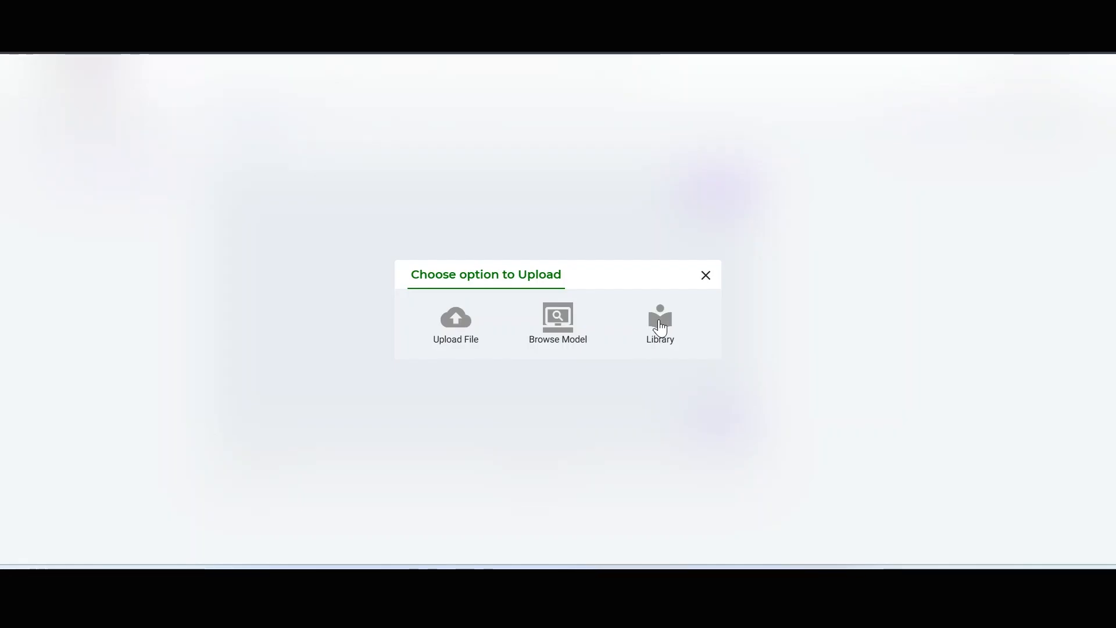
pyautogui.click(660, 323)
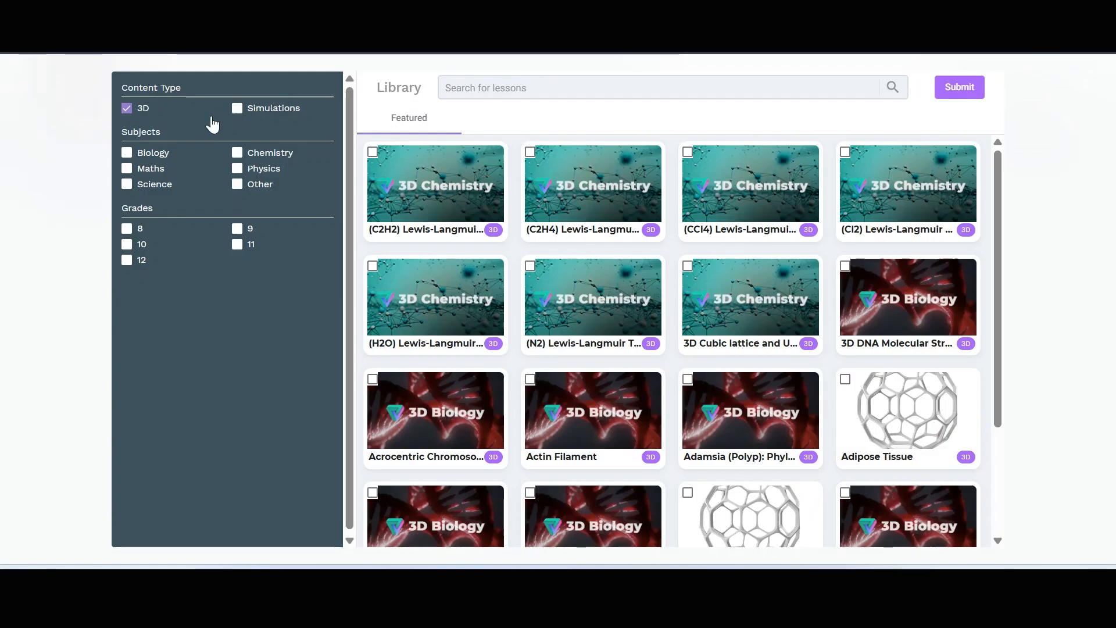
pyautogui.click(505, 84)
pyautogui.write('flower')
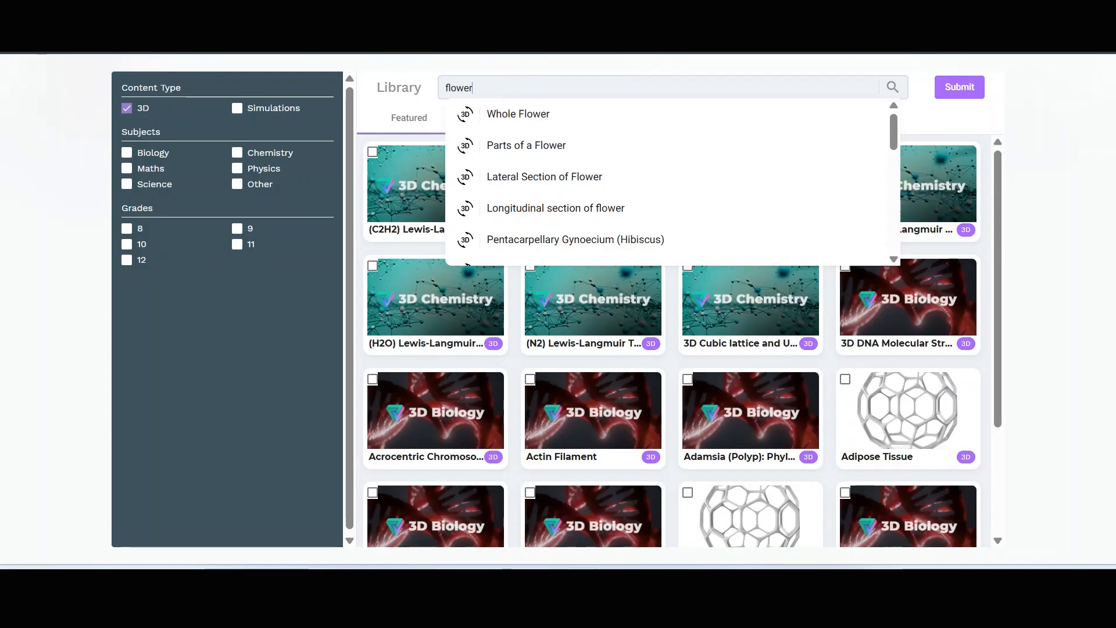
pyautogui.click(961, 88)
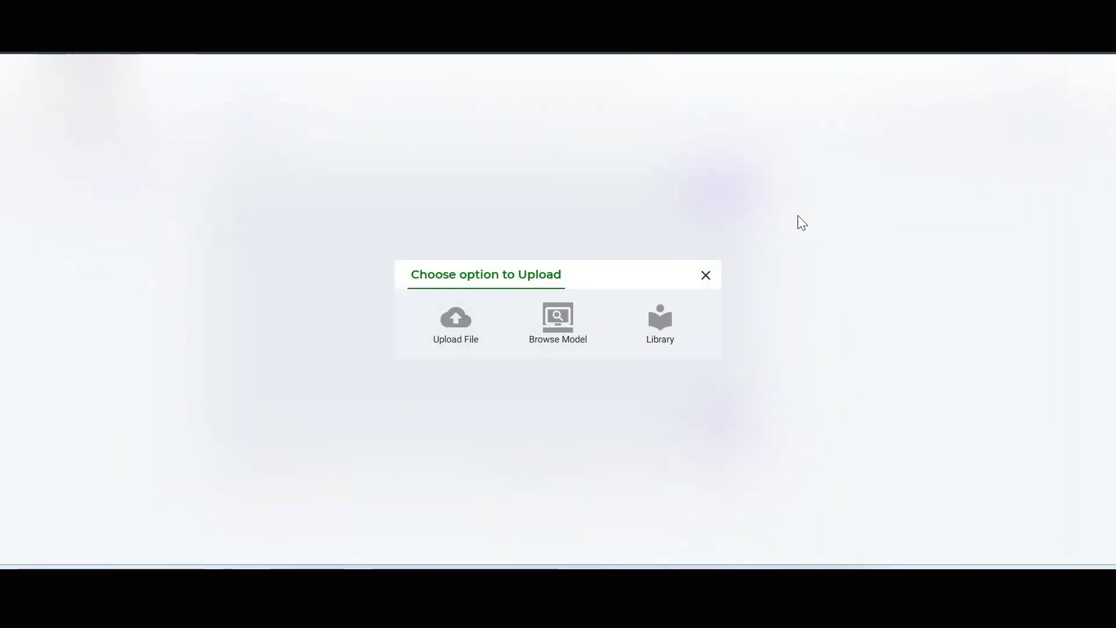
# - Search the library for "flower" and add the Lateral Section of Flower model to the project
pyautogui.click(659, 331)
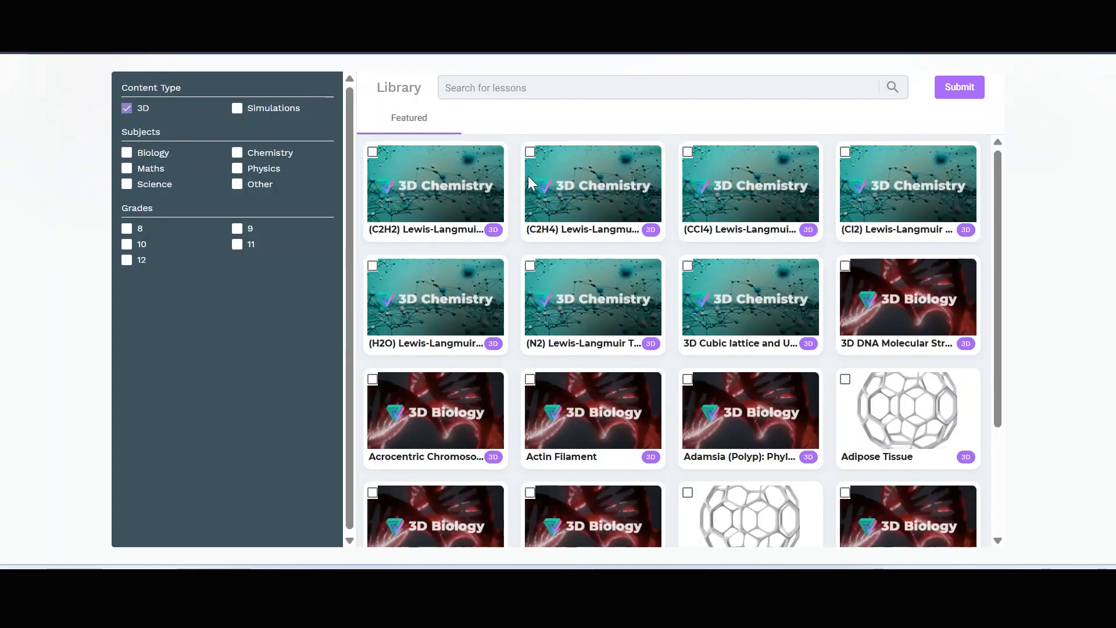
pyautogui.click(588, 89)
pyautogui.write('flower')
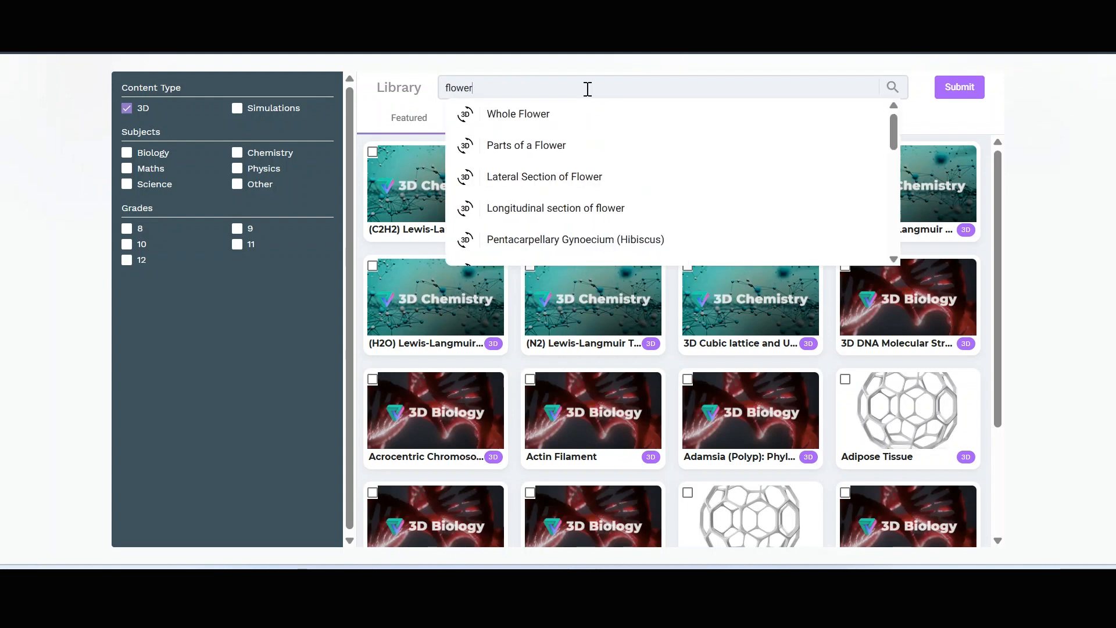
pyautogui.click(550, 189)
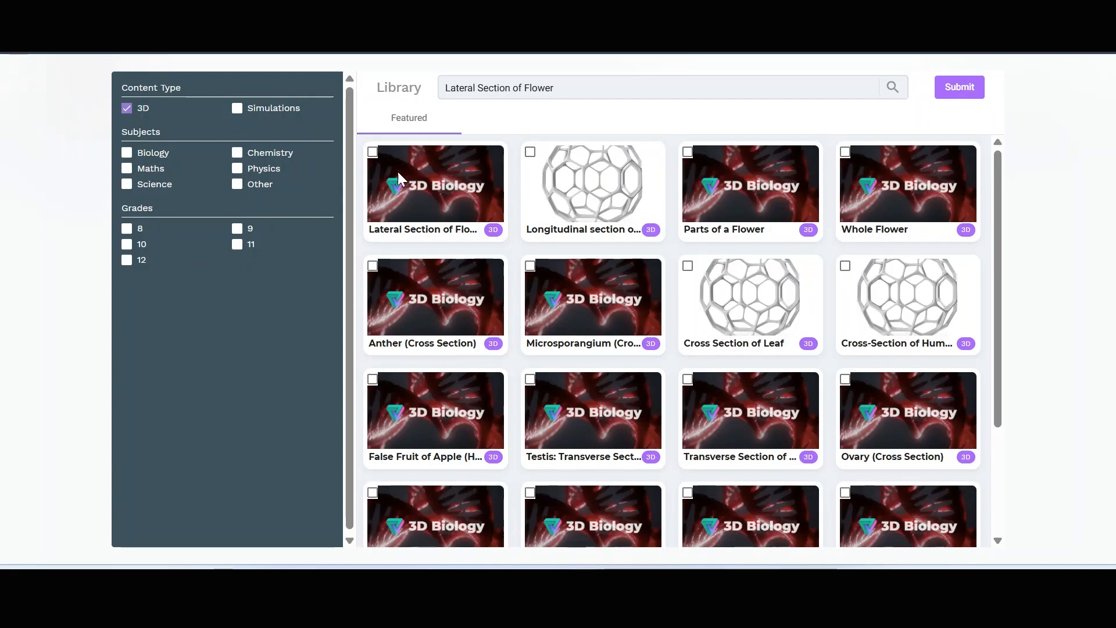
pyautogui.click(372, 153)
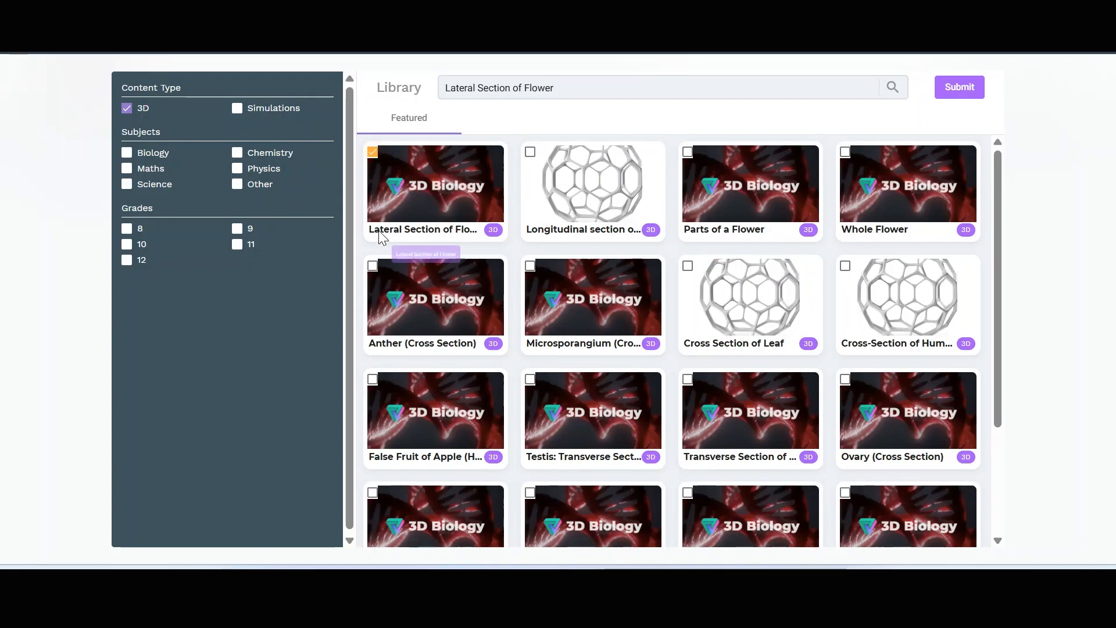
pyautogui.click(965, 90)
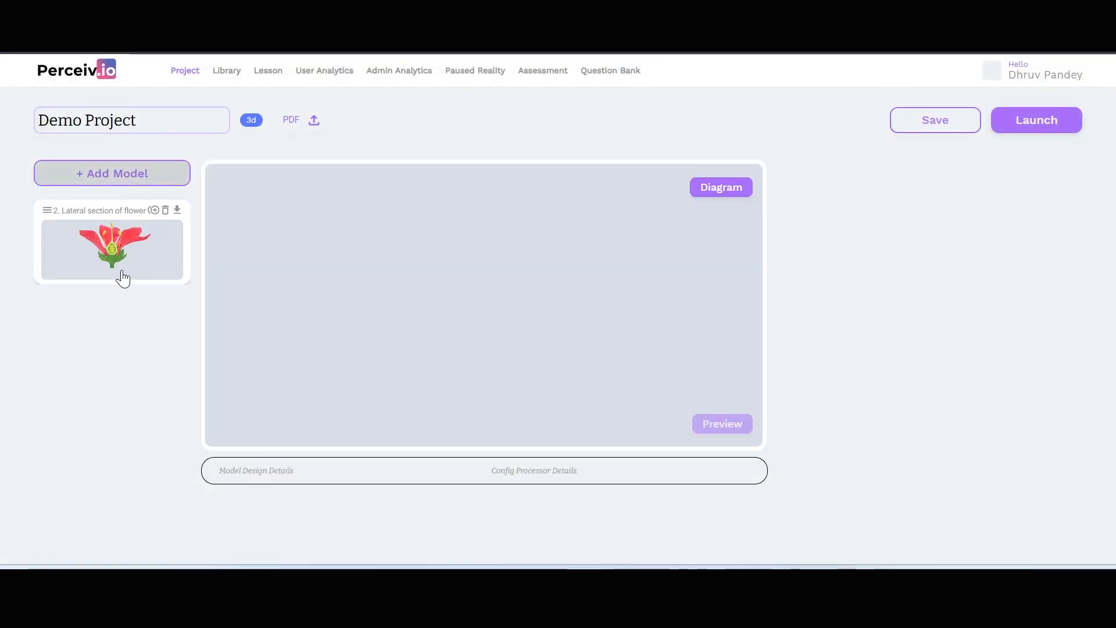
# - Load the flower model and capture a new thumbnail showing it from an angled view above
pyautogui.click(123, 278)
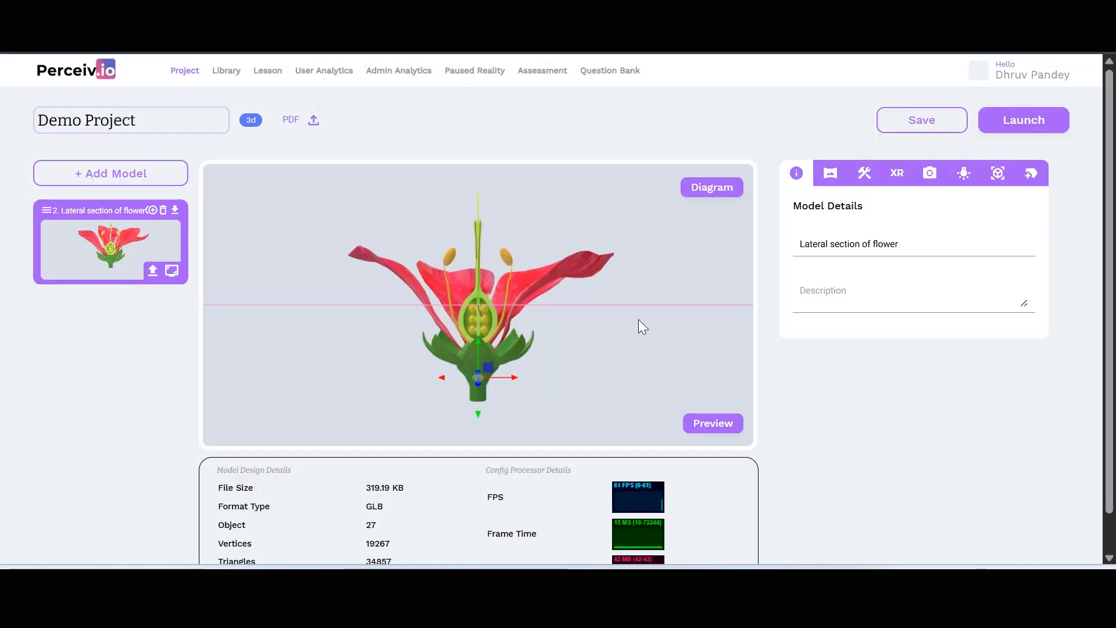
pyautogui.moveTo(664, 330)
pyautogui.mouseDown()
pyautogui.moveTo(570, 354)
pyautogui.moveTo(690, 360)
pyautogui.moveTo(650, 334)
pyautogui.moveTo(678, 350)
pyautogui.moveTo(656, 346)
pyautogui.mouseUp()
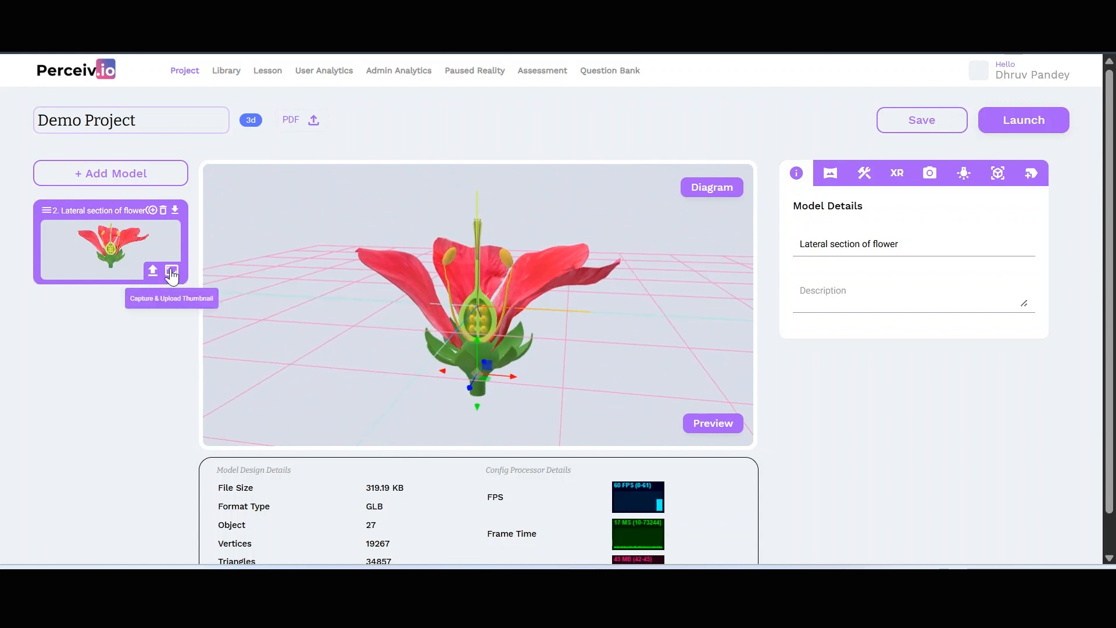
pyautogui.moveTo(299, 328); pyautogui.dragTo(326, 354)
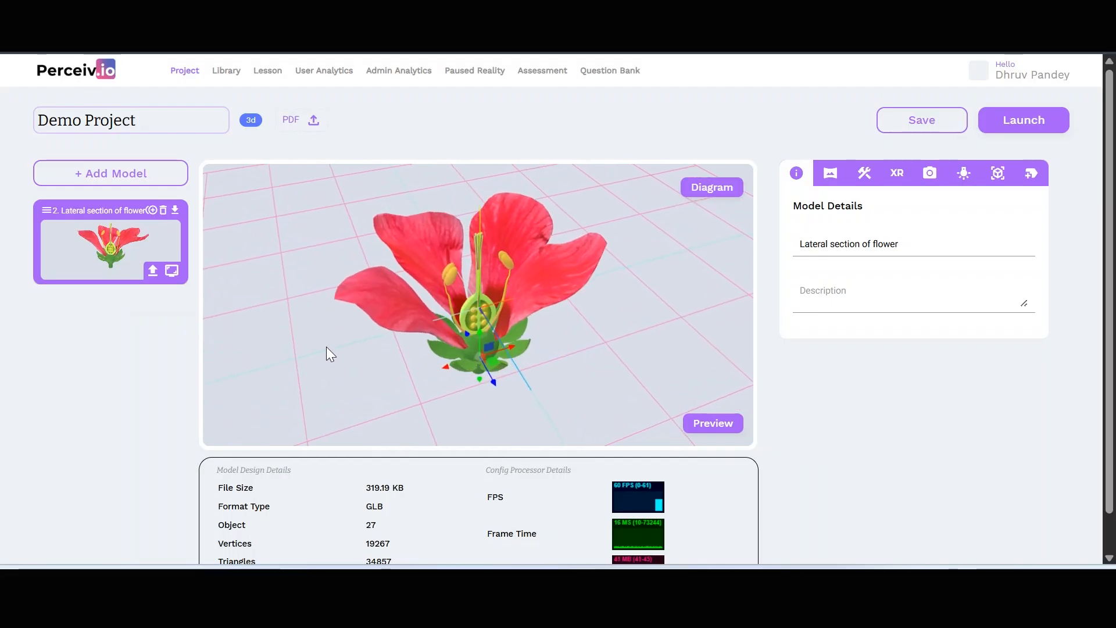
pyautogui.click(171, 272)
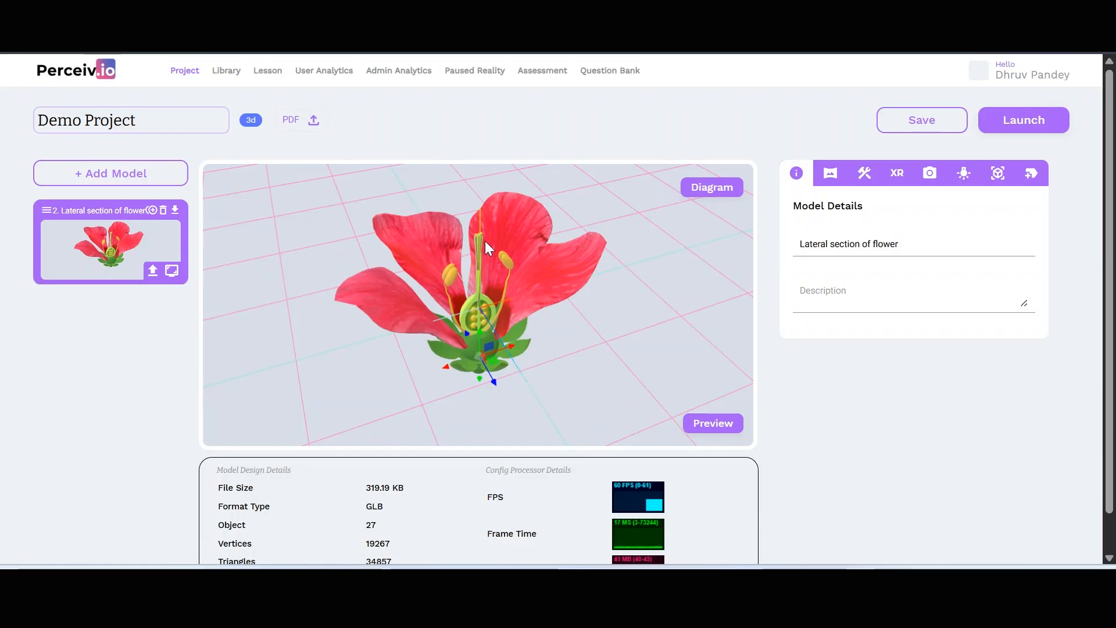
# - Rename the model to "Demo Lateral section of flower" and save the project
pyautogui.click(929, 245)
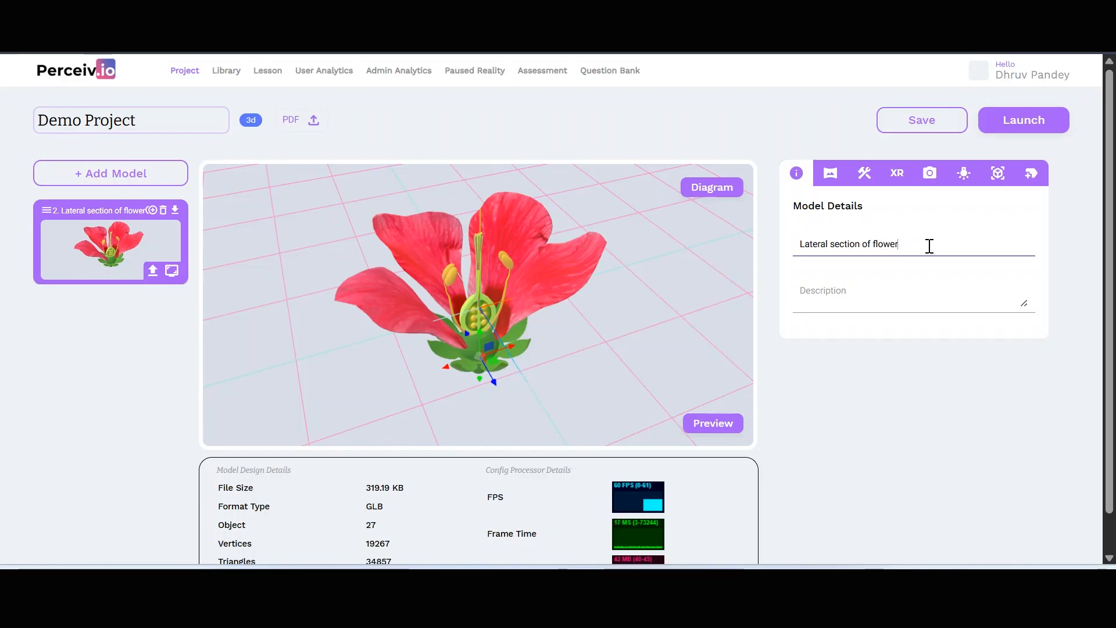
pyautogui.write('Demo')
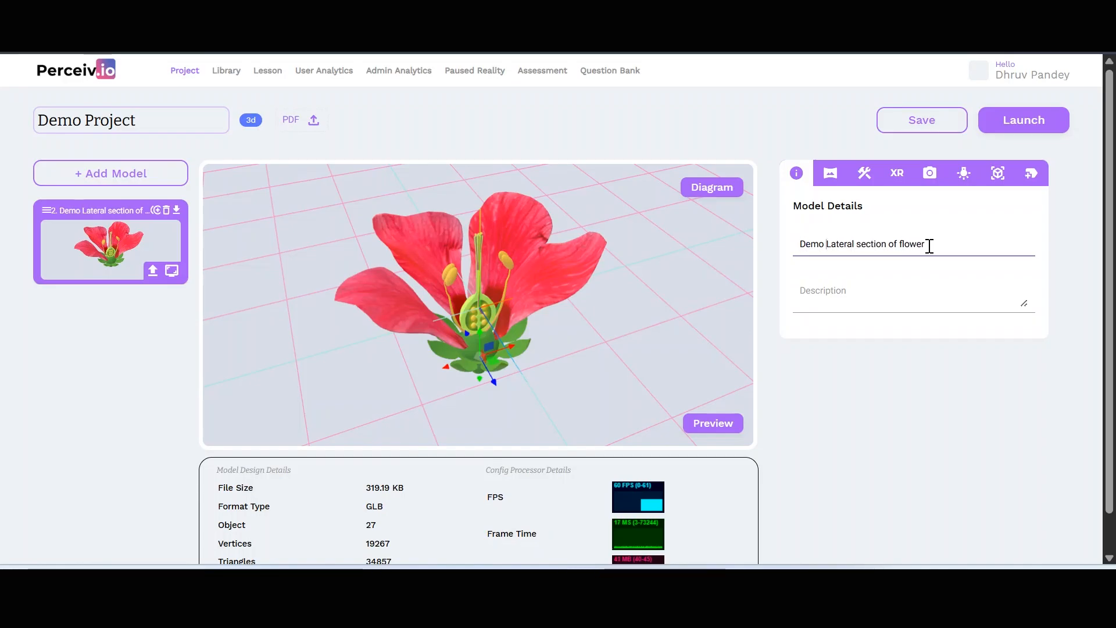
pyautogui.click(920, 119)
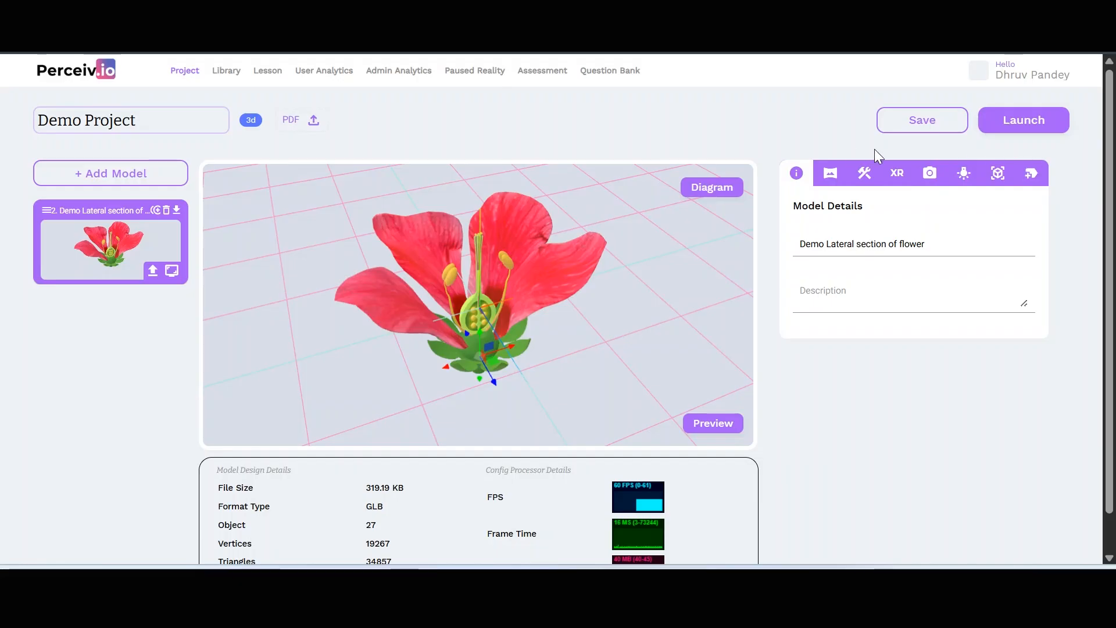
# - Try the teal, pale yellow, light blue, light grey and cream preset colours as the scene background
pyautogui.click(830, 177)
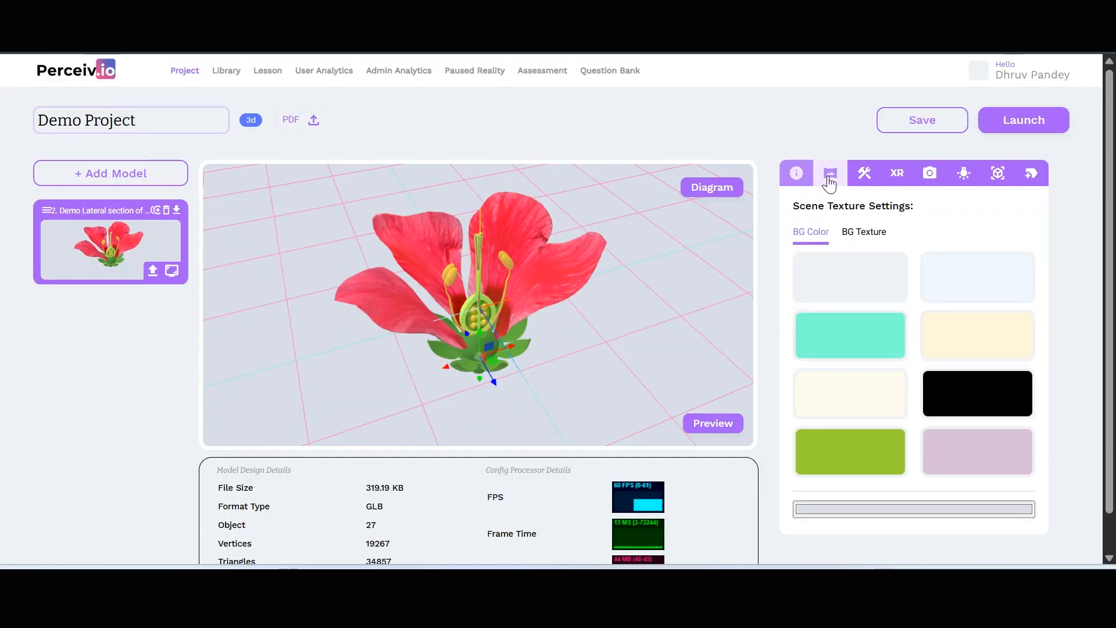
pyautogui.moveTo(559, 320)
pyautogui.mouseDown()
pyautogui.moveTo(556, 287)
pyautogui.moveTo(528, 292)
pyautogui.moveTo(569, 306)
pyautogui.mouseUp()
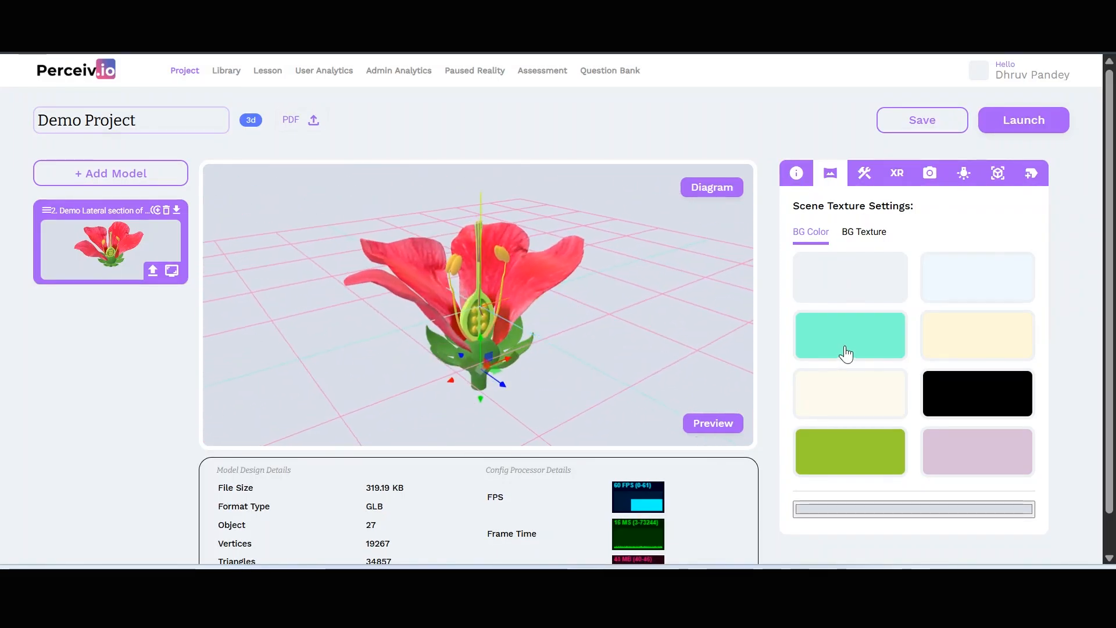
pyautogui.click(846, 353)
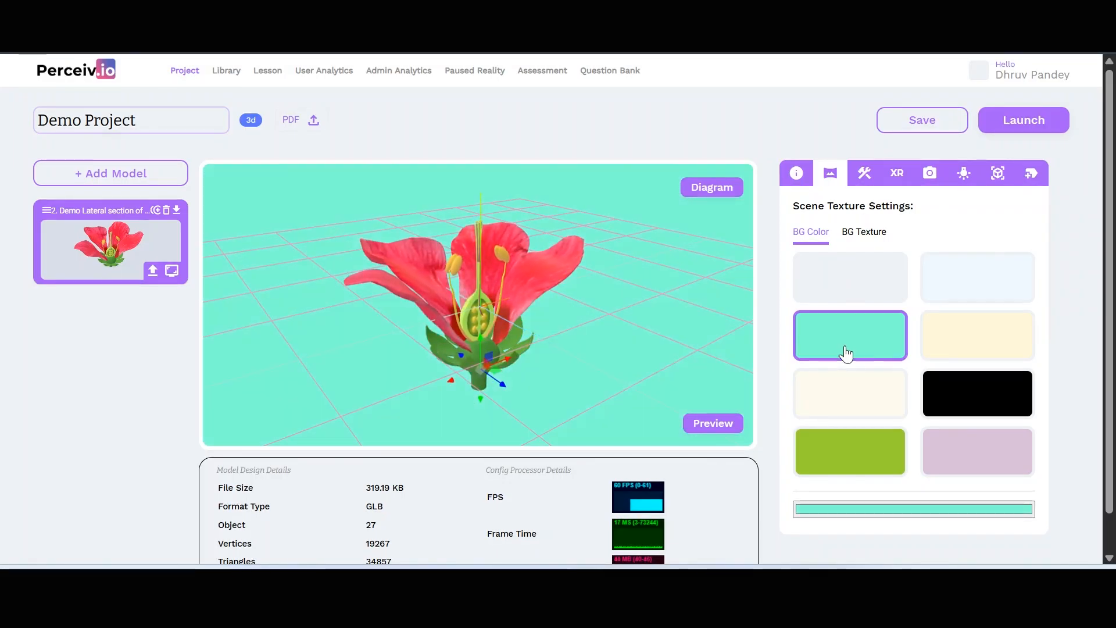
pyautogui.click(954, 351)
pyautogui.click(954, 295)
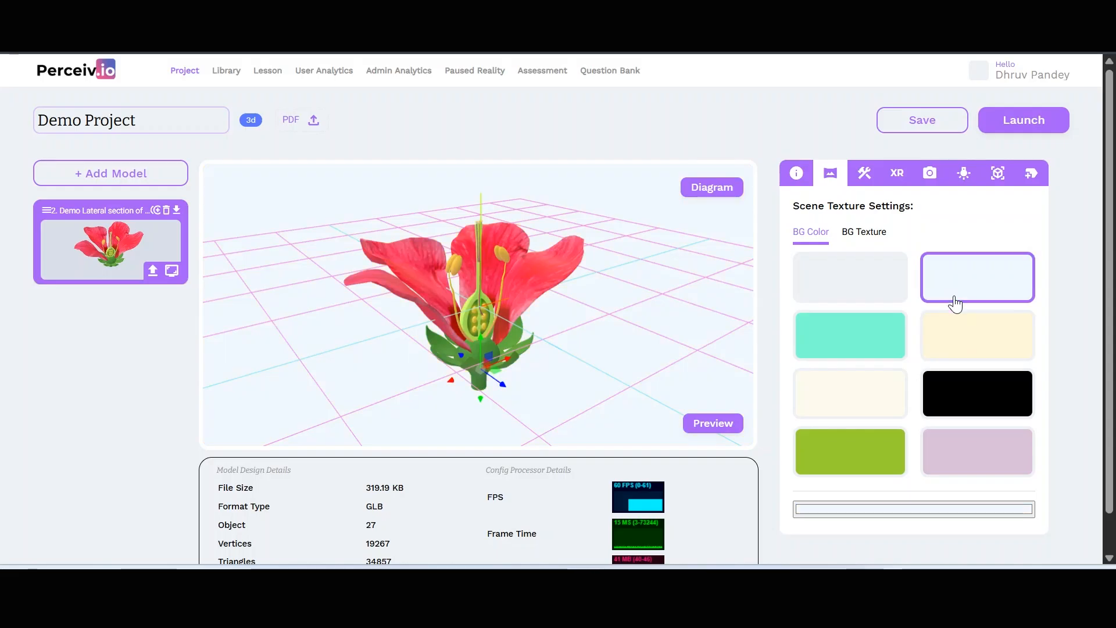
pyautogui.click(869, 287)
pyautogui.click(861, 400)
# - Apply the Colored Blur 2 texture as the scene background and save the project
pyautogui.click(850, 232)
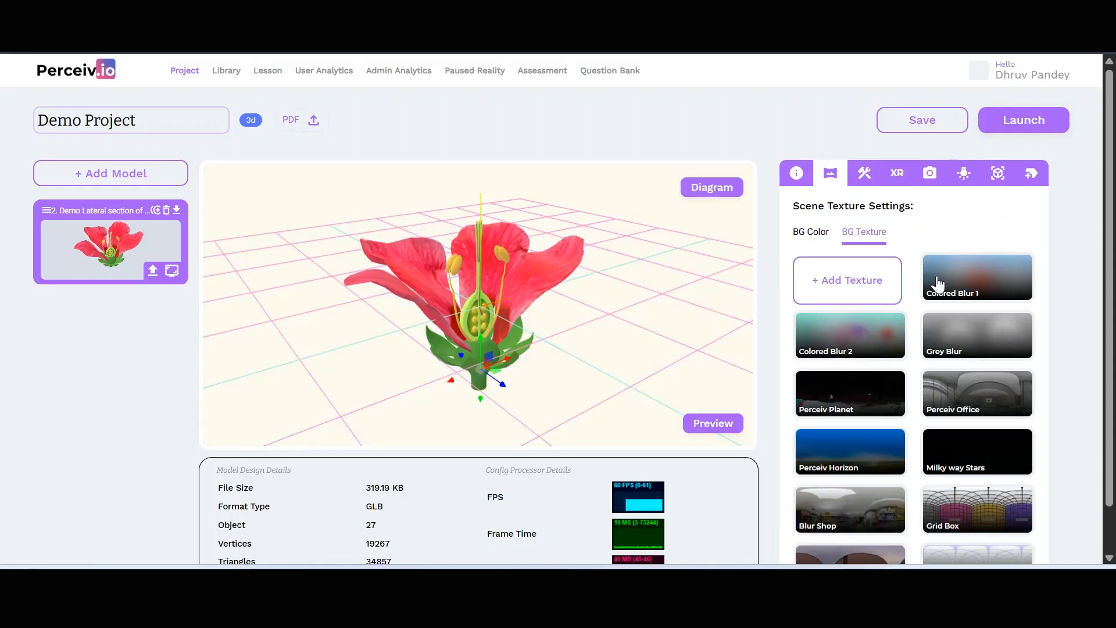
pyautogui.click(844, 336)
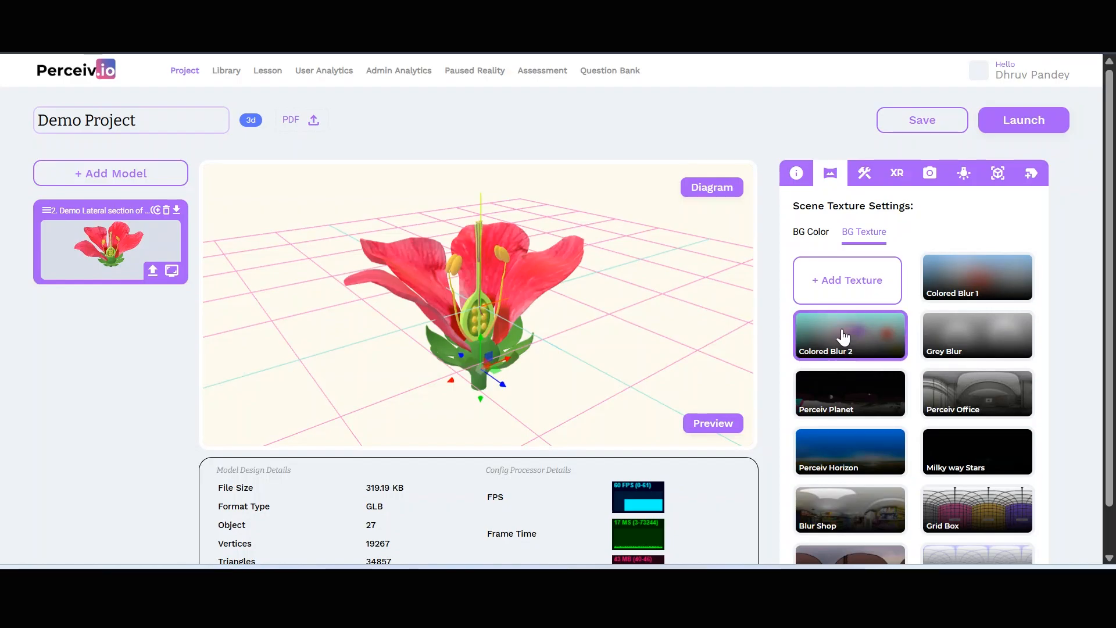
pyautogui.moveTo(668, 273); pyautogui.dragTo(646, 268)
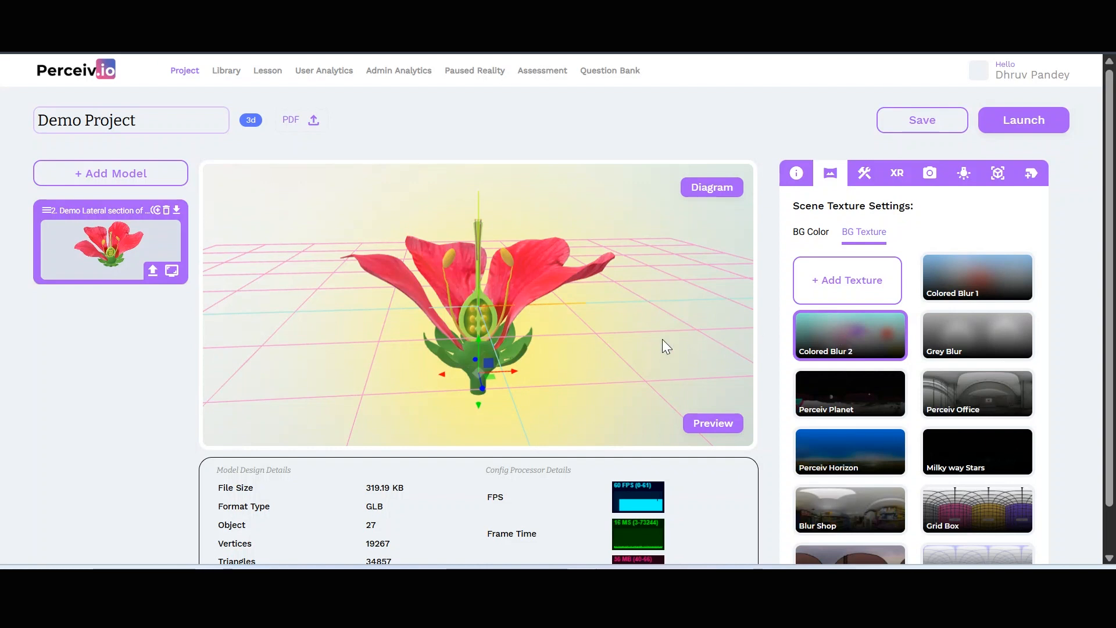
pyautogui.click(909, 122)
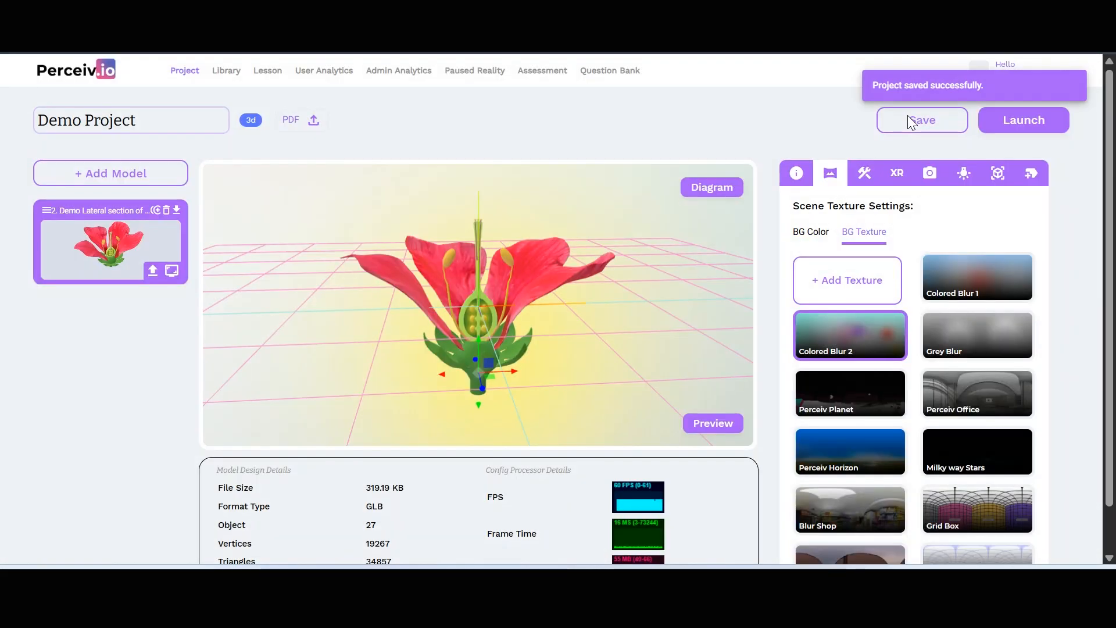
# - Examine the canvas design controls and the XR configuration of the flower model
pyautogui.moveTo(643, 282); pyautogui.dragTo(634, 284)
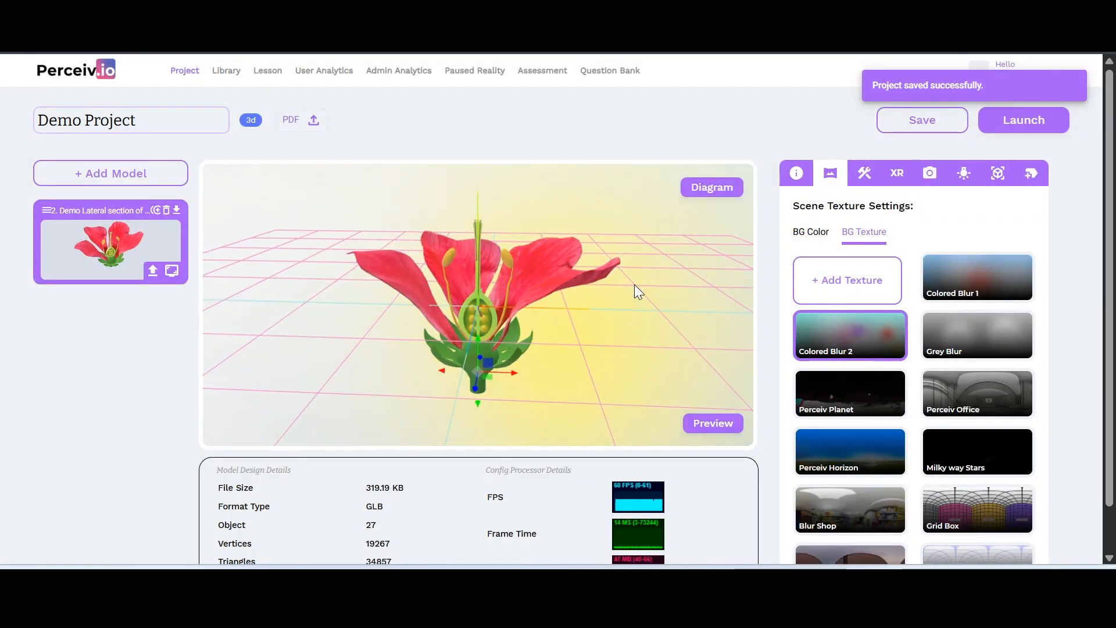
pyautogui.click(865, 174)
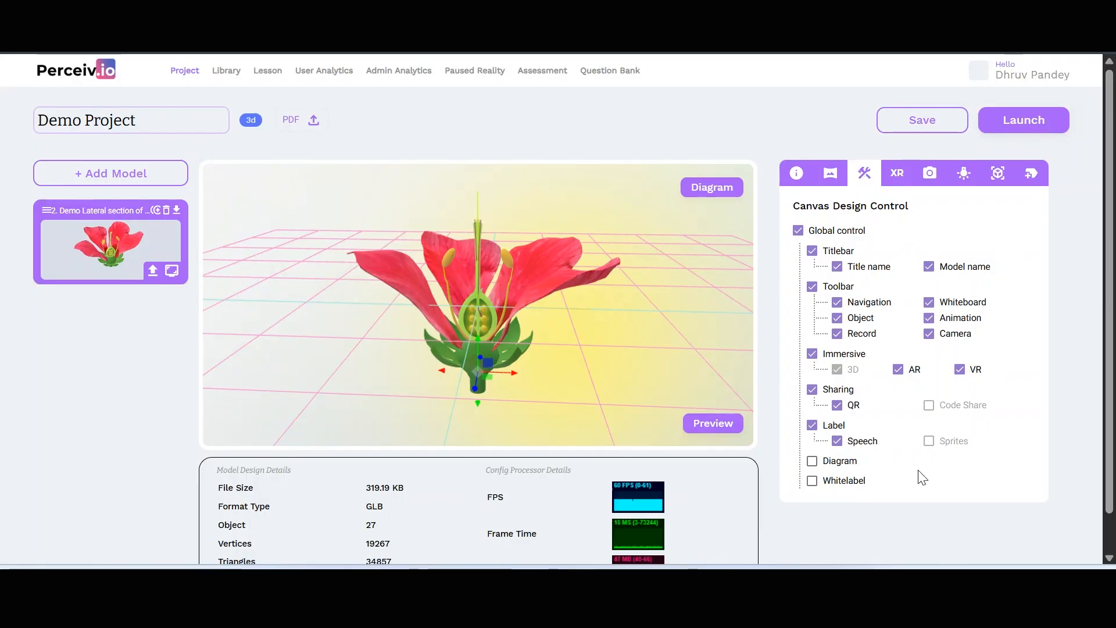
pyautogui.click(892, 175)
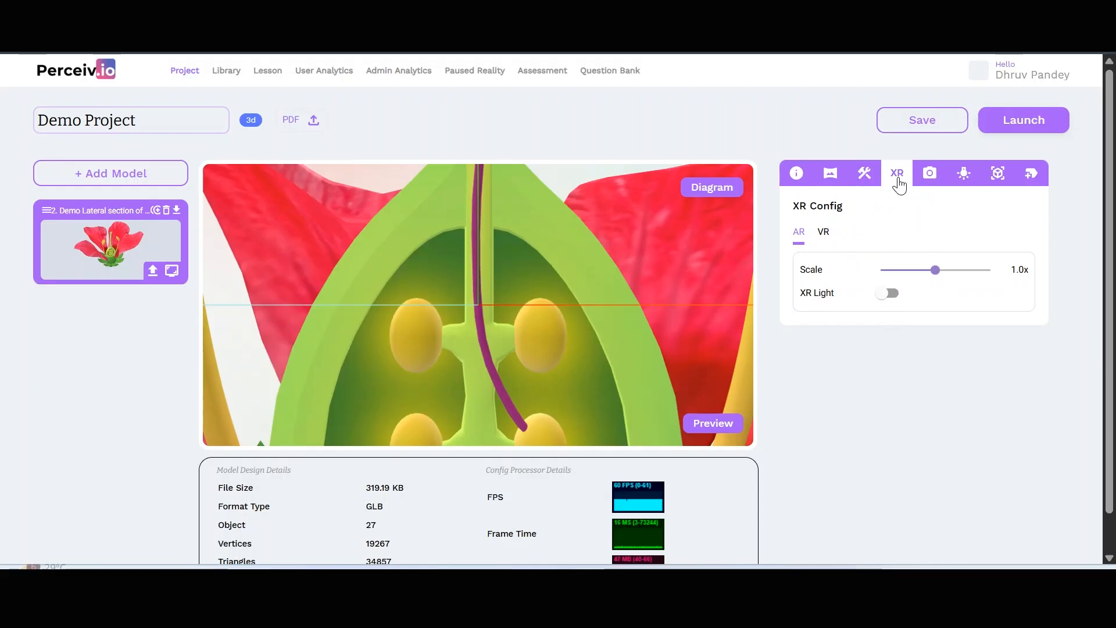
# - Frame the whole flower from an angled view, store the camera orientation and object position, and save the project
pyautogui.click(929, 178)
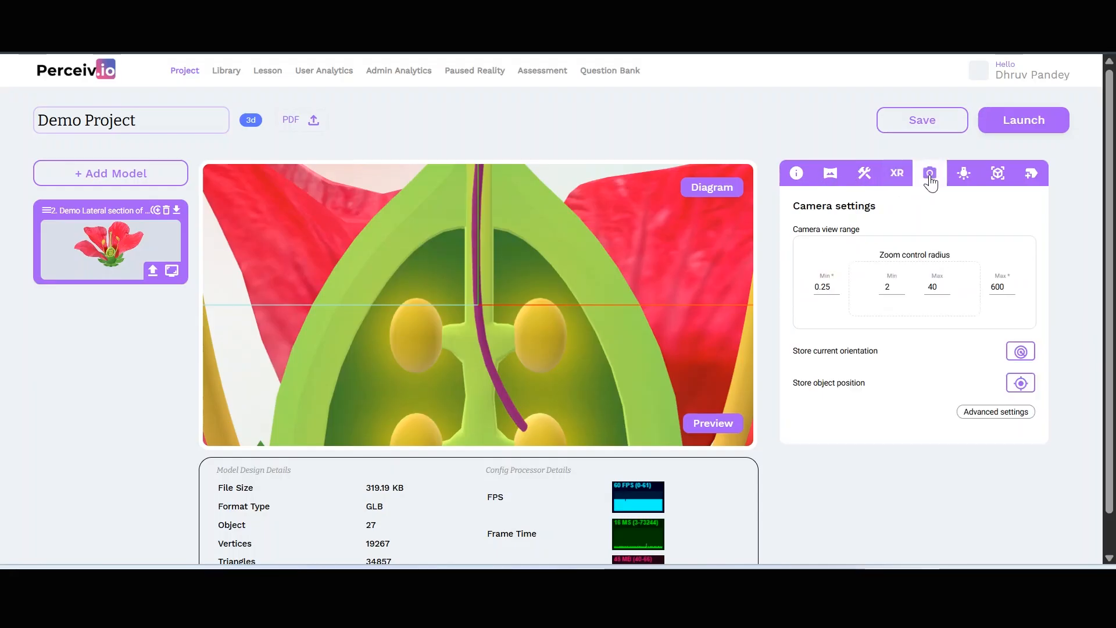
pyautogui.scroll(-5, 604, 291)
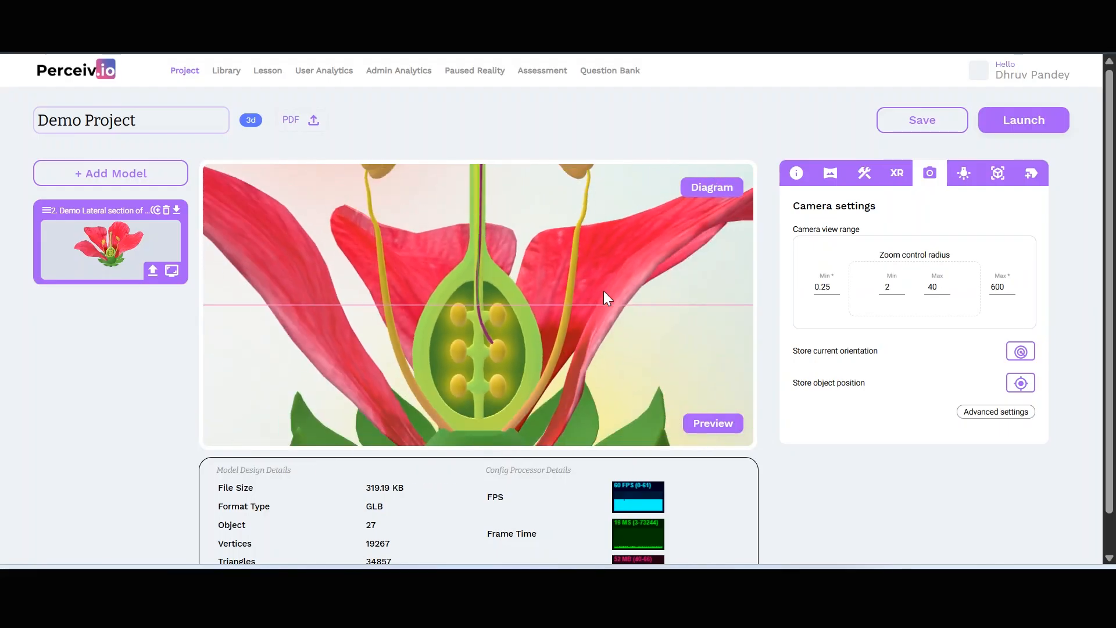
pyautogui.scroll(-2, 604, 290)
pyautogui.moveTo(630, 294); pyautogui.dragTo(675, 257)
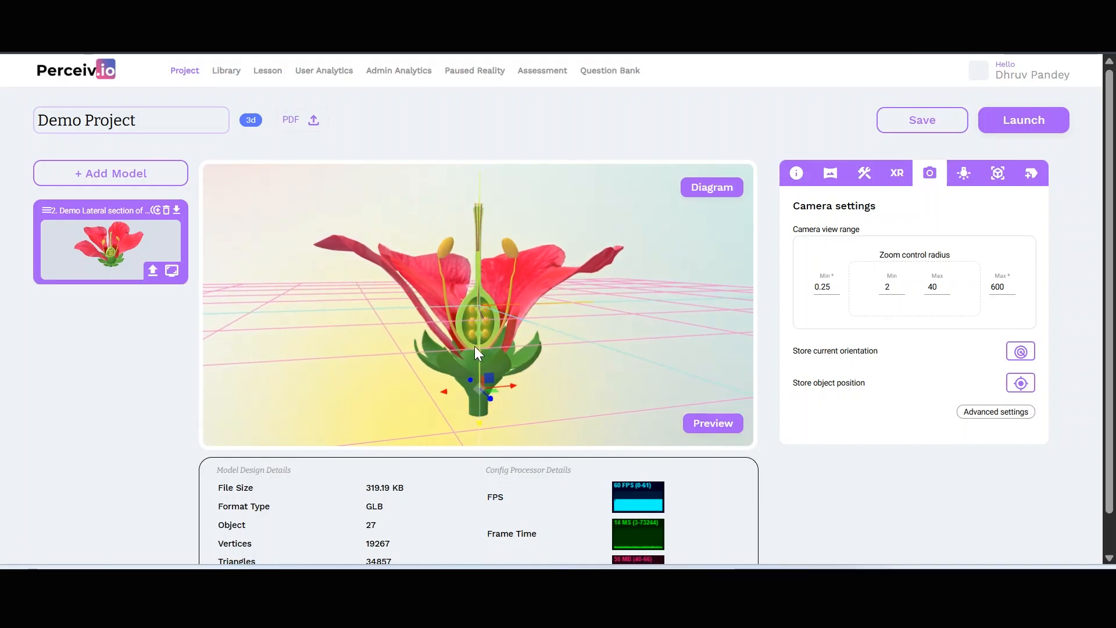
pyautogui.moveTo(479, 353); pyautogui.dragTo(523, 371)
pyautogui.moveTo(661, 352); pyautogui.dragTo(622, 367)
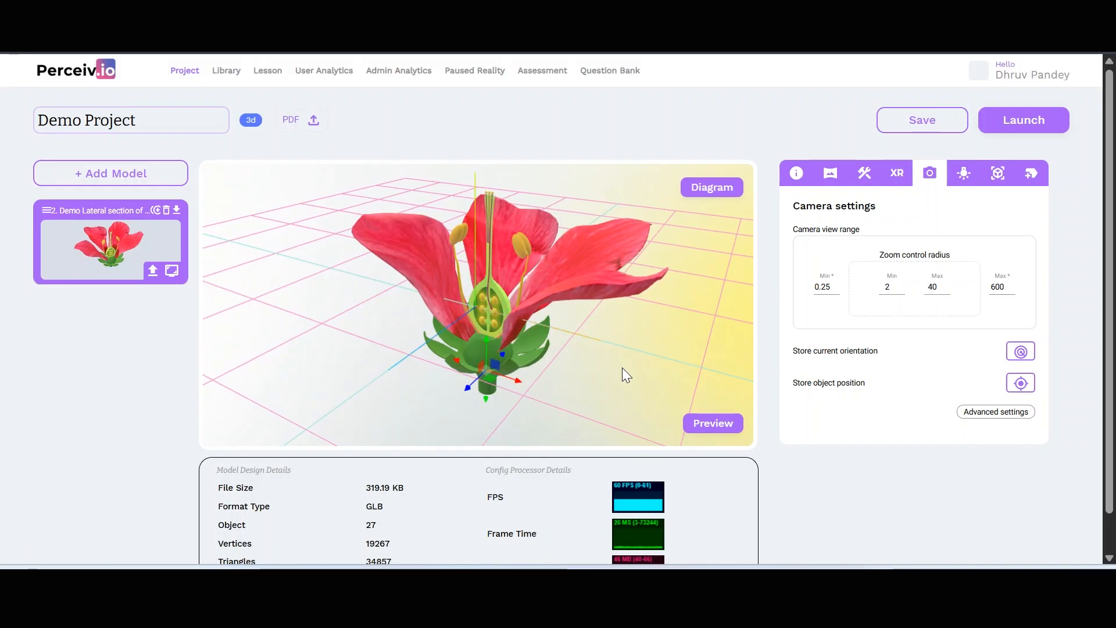
pyautogui.click(1022, 353)
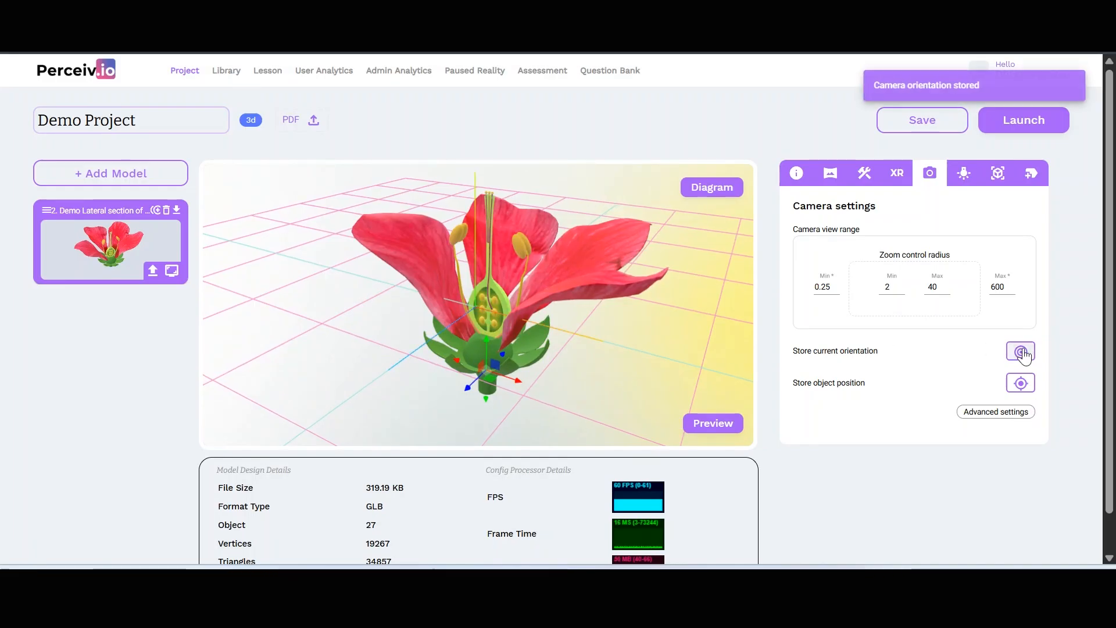
pyautogui.click(1018, 384)
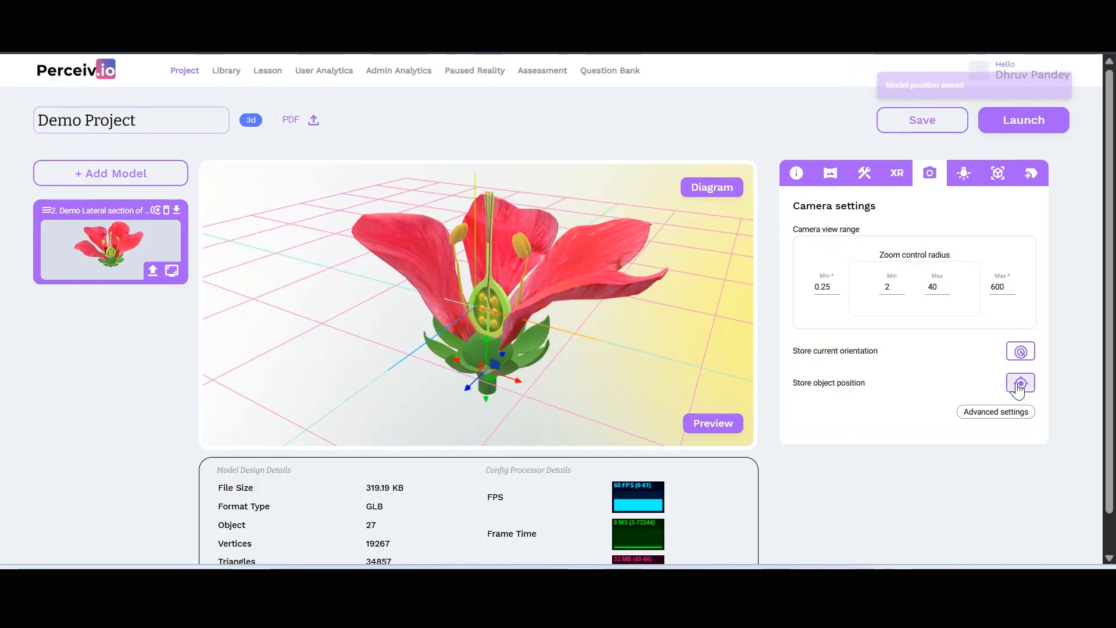
pyautogui.click(910, 125)
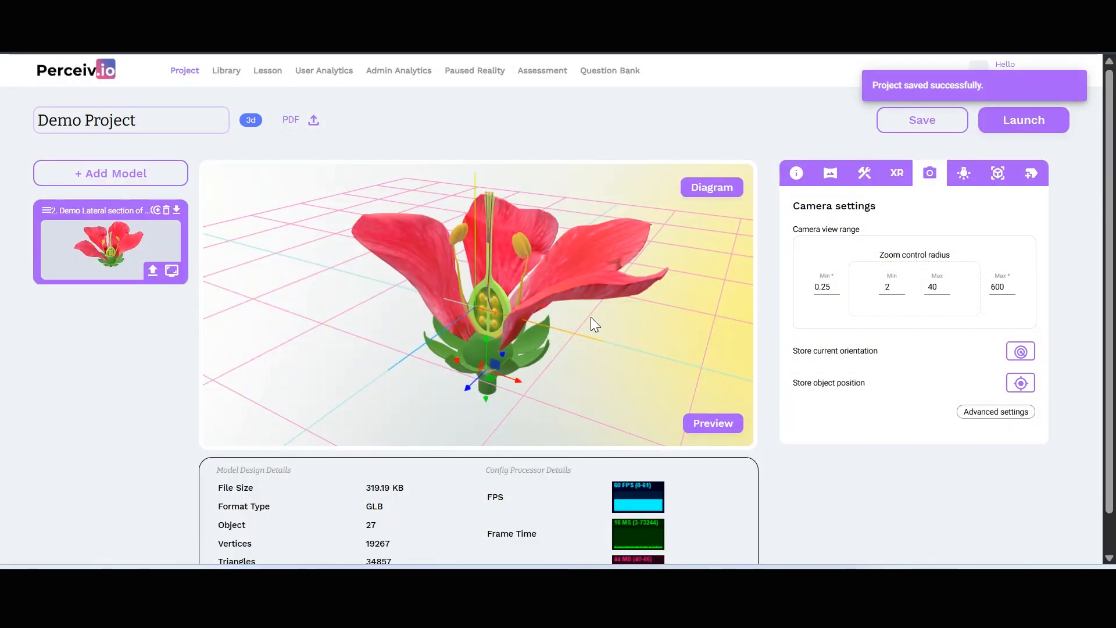
pyautogui.scroll(5, 591, 316)
pyautogui.scroll(-5, 591, 317)
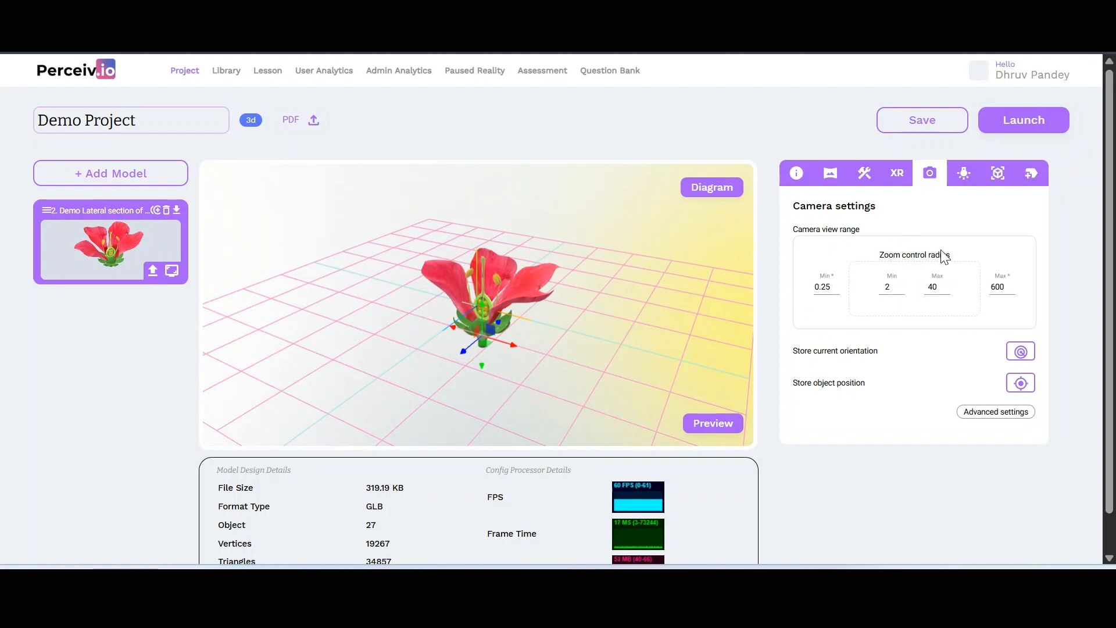
pyautogui.scroll(3, 664, 309)
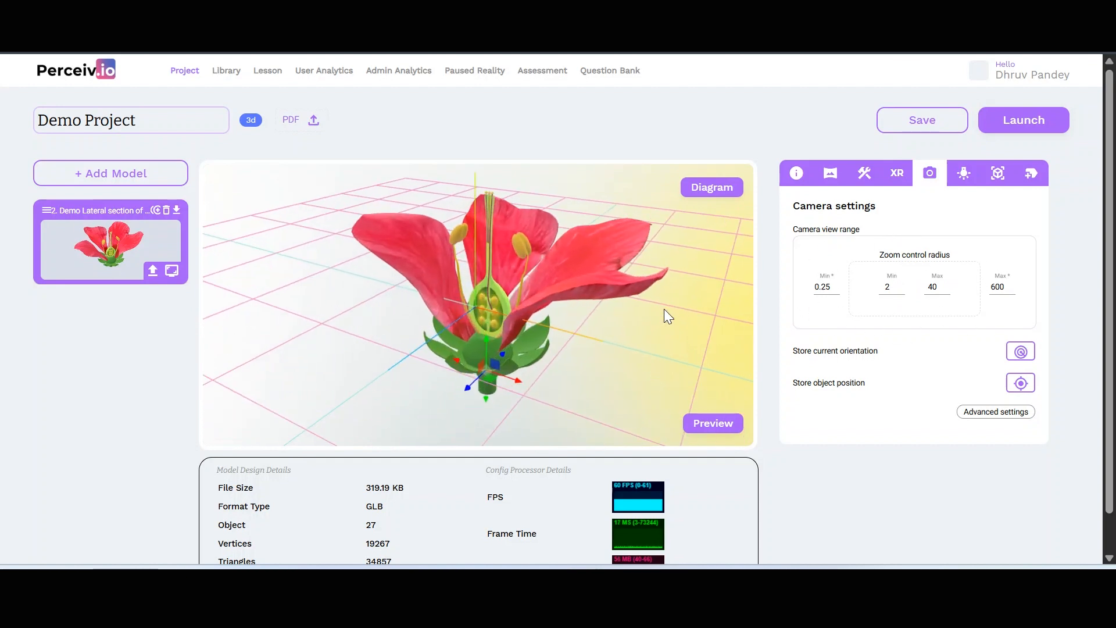
pyautogui.moveTo(664, 309); pyautogui.dragTo(669, 306)
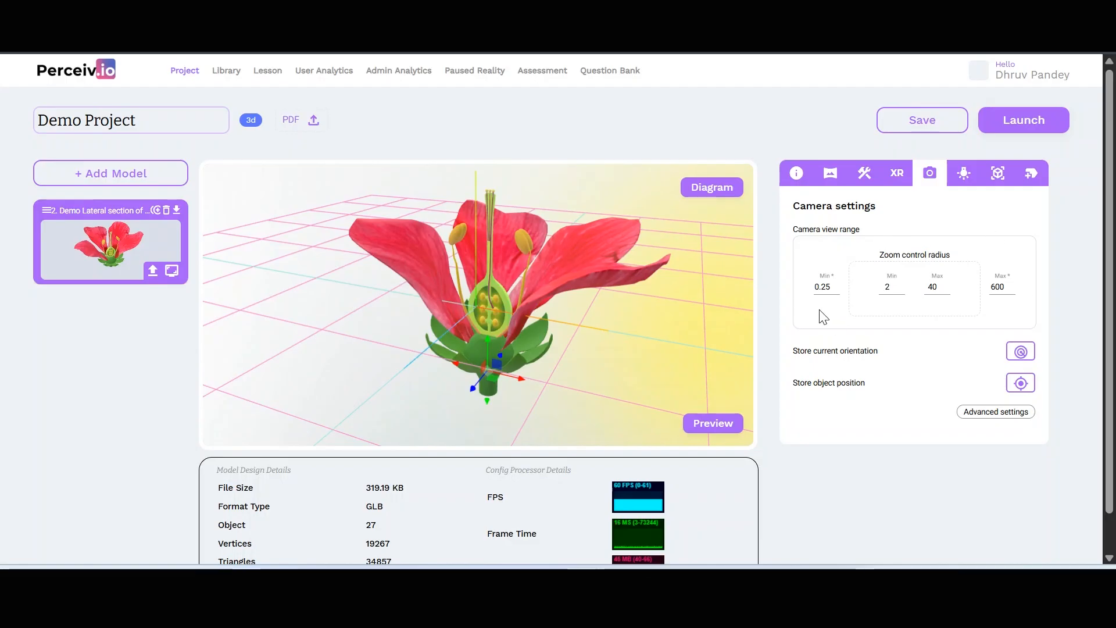
# - Set the intensity of Directional Light 1 to 0.55 in the advanced light settings
pyautogui.click(962, 181)
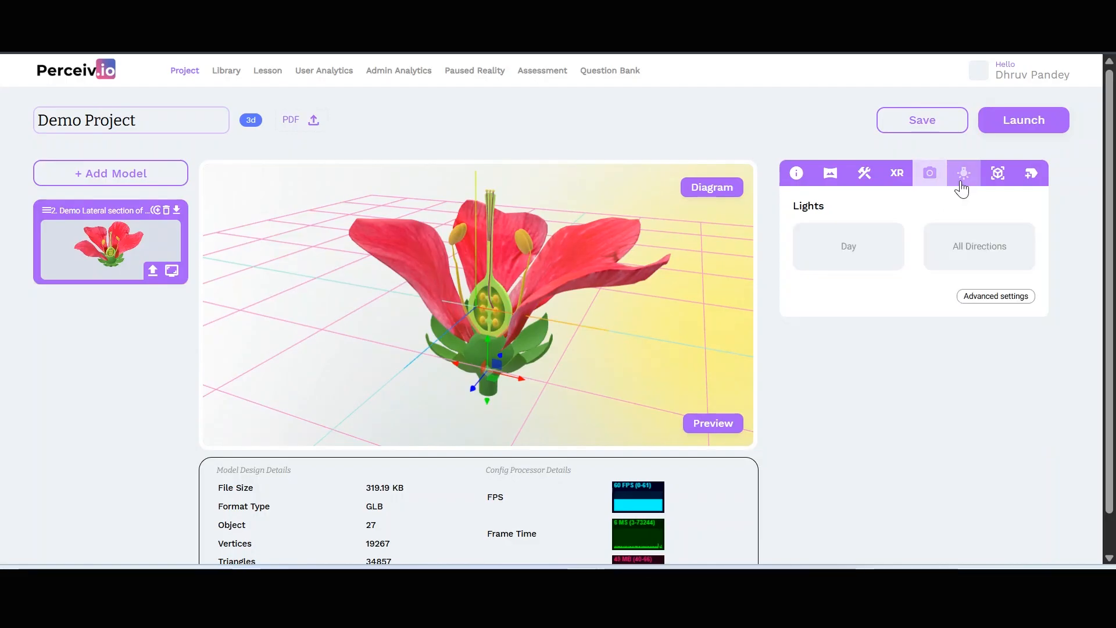
pyautogui.click(981, 297)
pyautogui.scroll(-2, 943, 444)
pyautogui.scroll(-3, 944, 437)
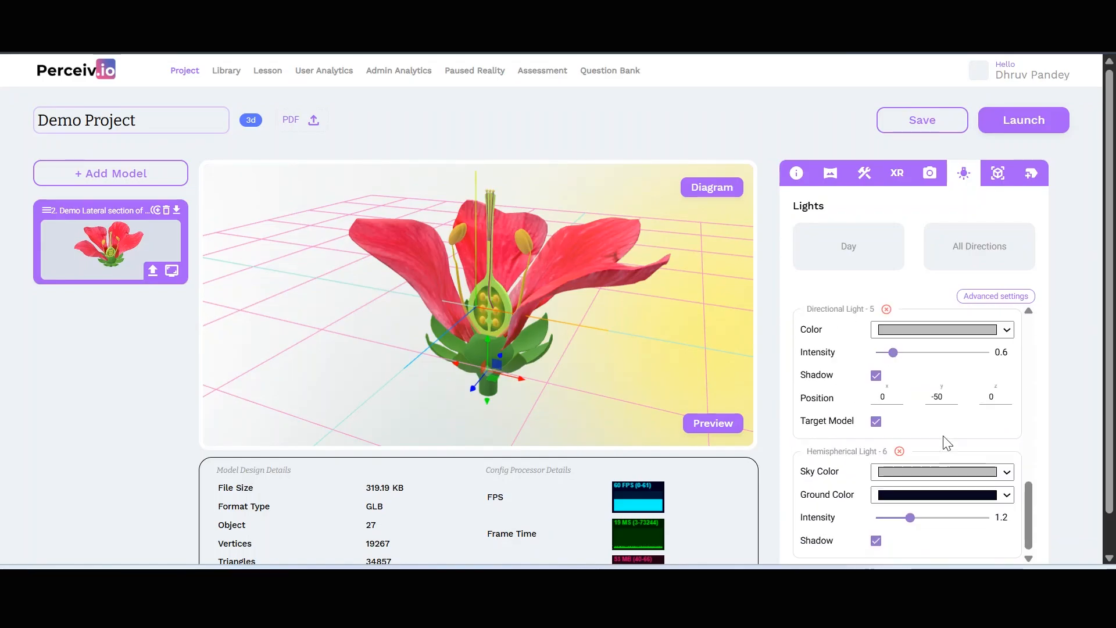
pyautogui.scroll(5, 948, 443)
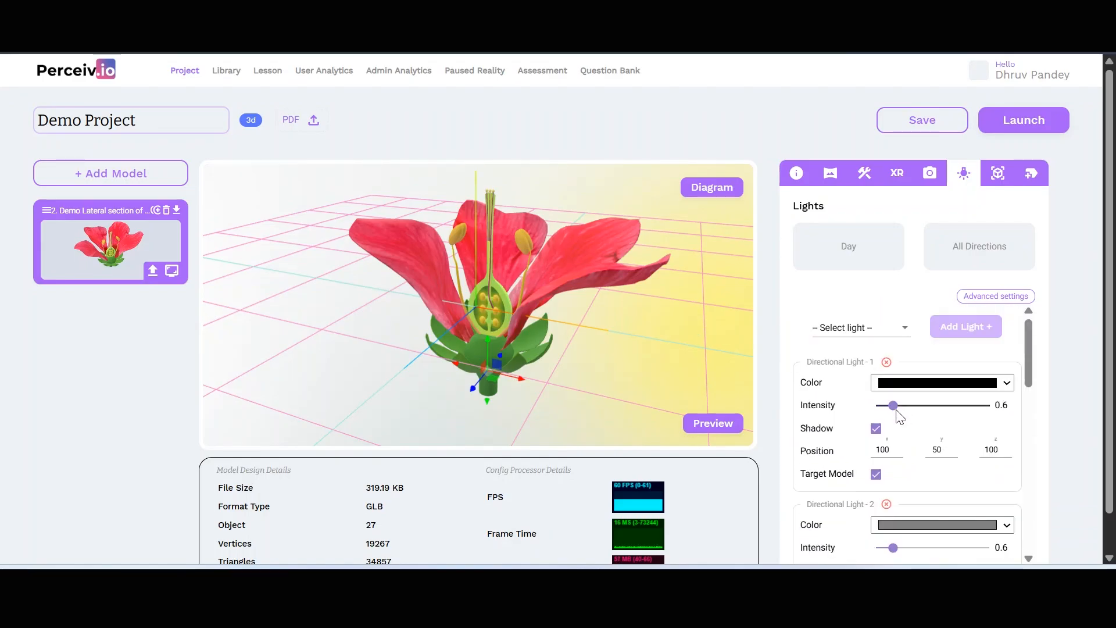
pyautogui.moveTo(893, 404)
pyautogui.mouseDown()
pyautogui.moveTo(963, 405)
pyautogui.moveTo(892, 407)
pyautogui.mouseUp()
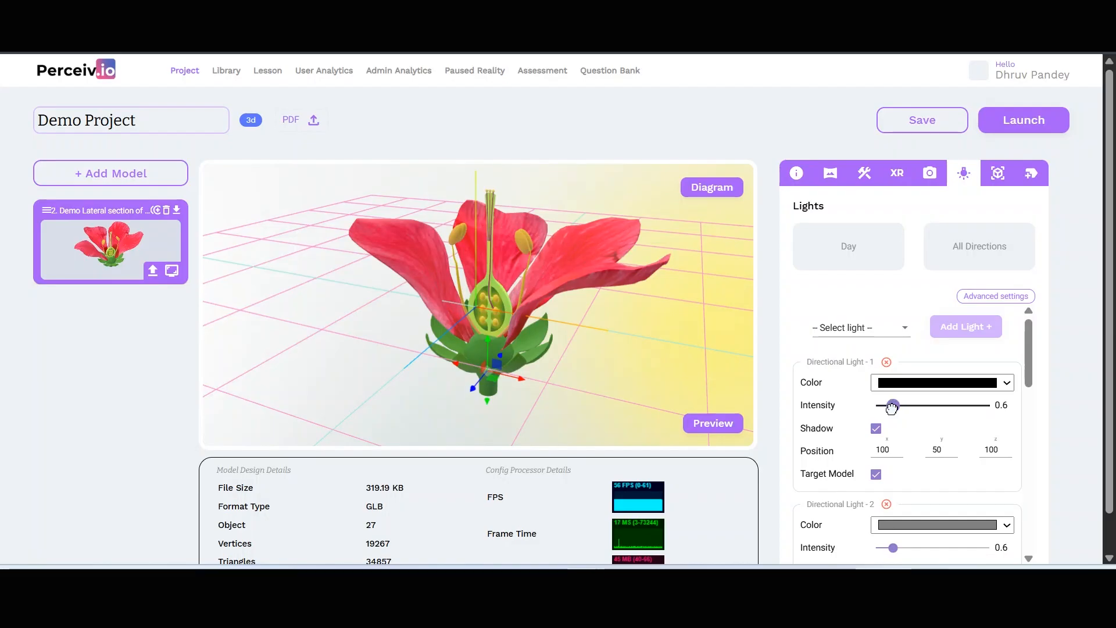
pyautogui.moveTo(657, 361)
pyautogui.mouseDown()
pyautogui.moveTo(687, 354)
pyautogui.moveTo(664, 364)
pyautogui.mouseUp()
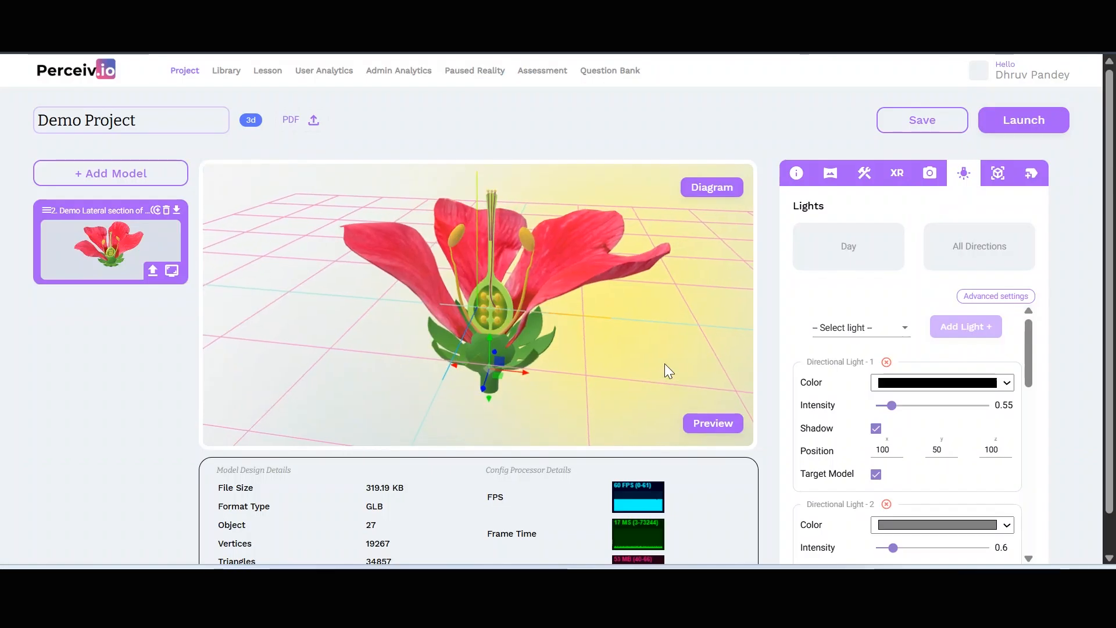
pyautogui.moveTo(665, 364); pyautogui.dragTo(663, 364)
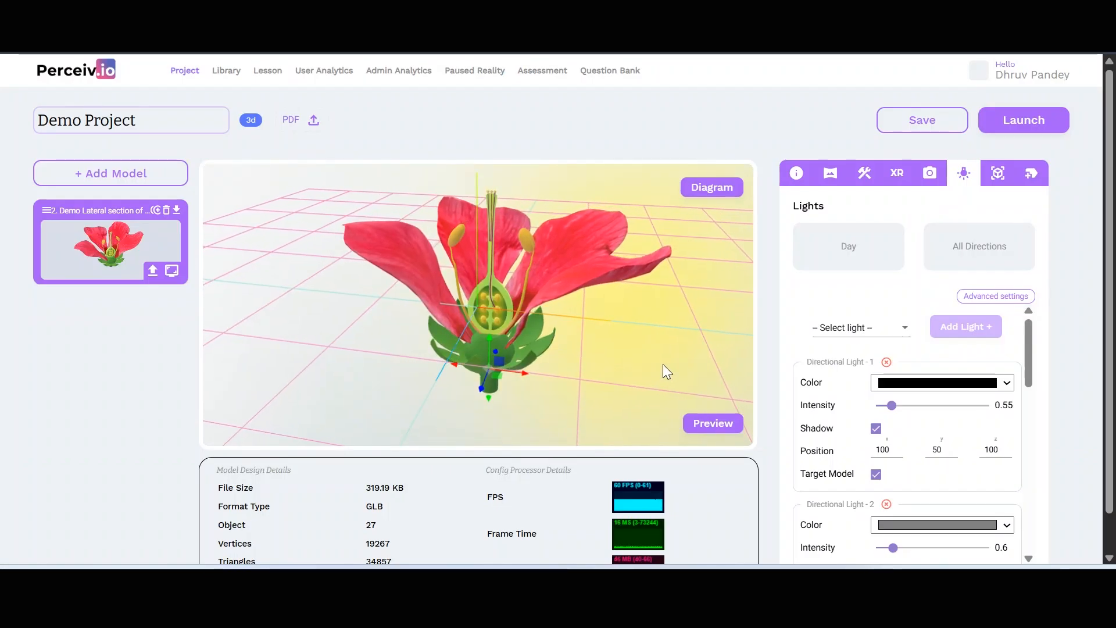
pyautogui.scroll(-10, 946, 437)
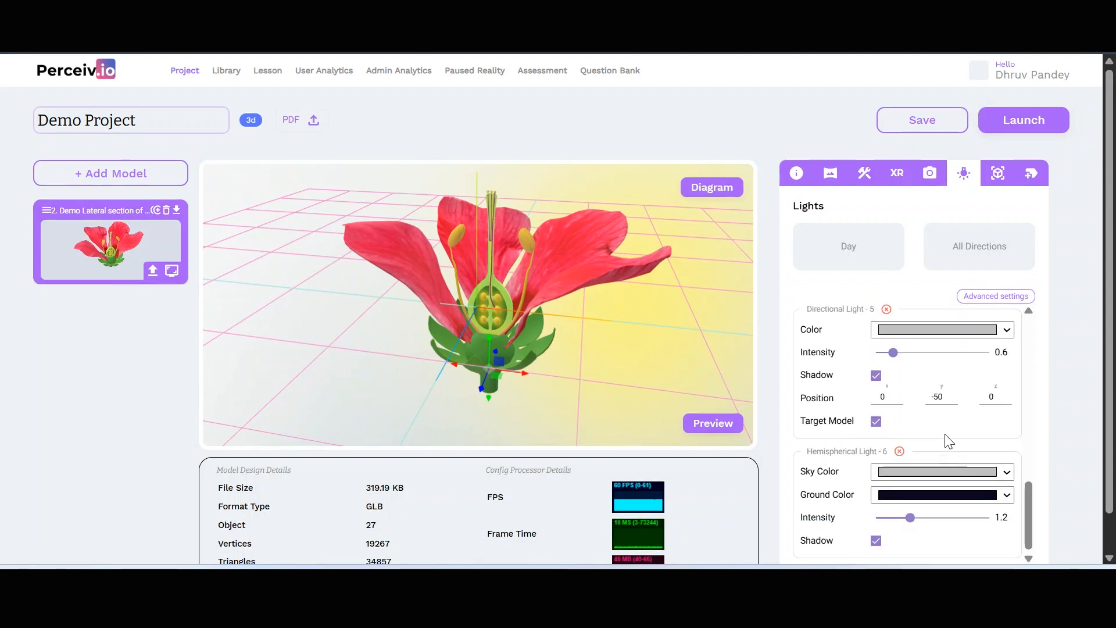
pyautogui.scroll(10, 948, 442)
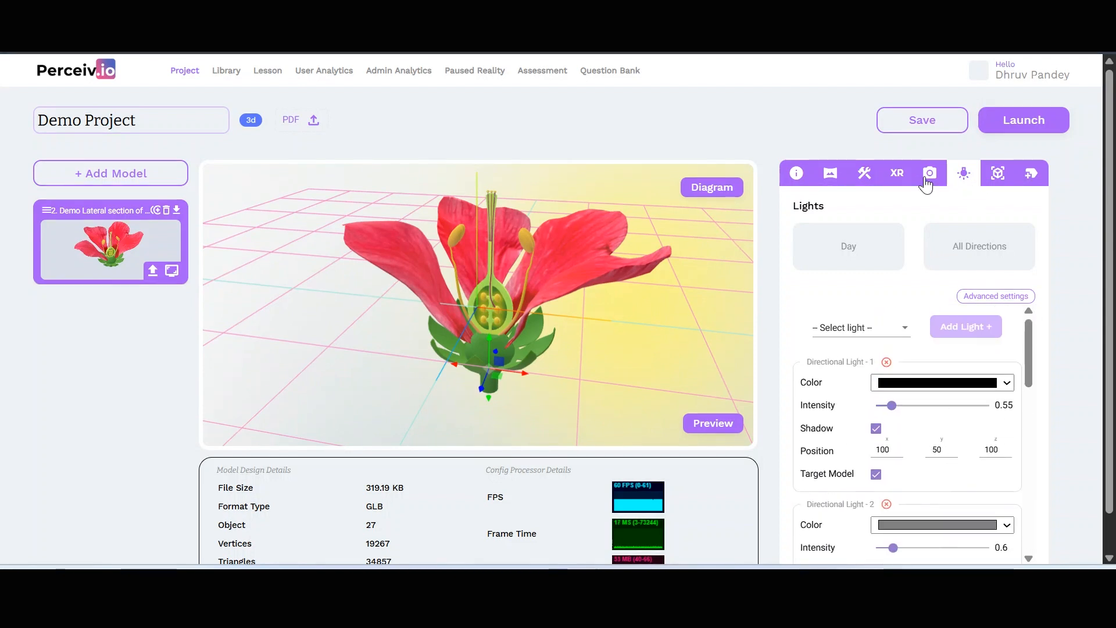
# - Pick the petal polySurface75 directly on the flower model and hide it
pyautogui.click(1002, 182)
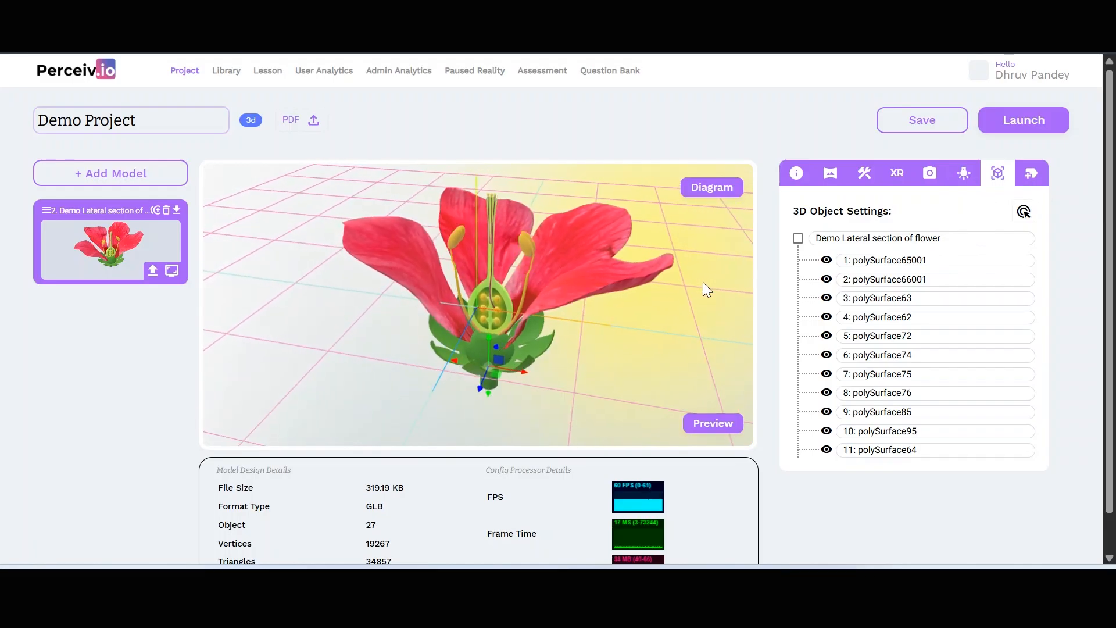
pyautogui.moveTo(595, 346)
pyautogui.mouseDown()
pyautogui.moveTo(679, 345)
pyautogui.moveTo(595, 361)
pyautogui.moveTo(613, 344)
pyautogui.mouseUp()
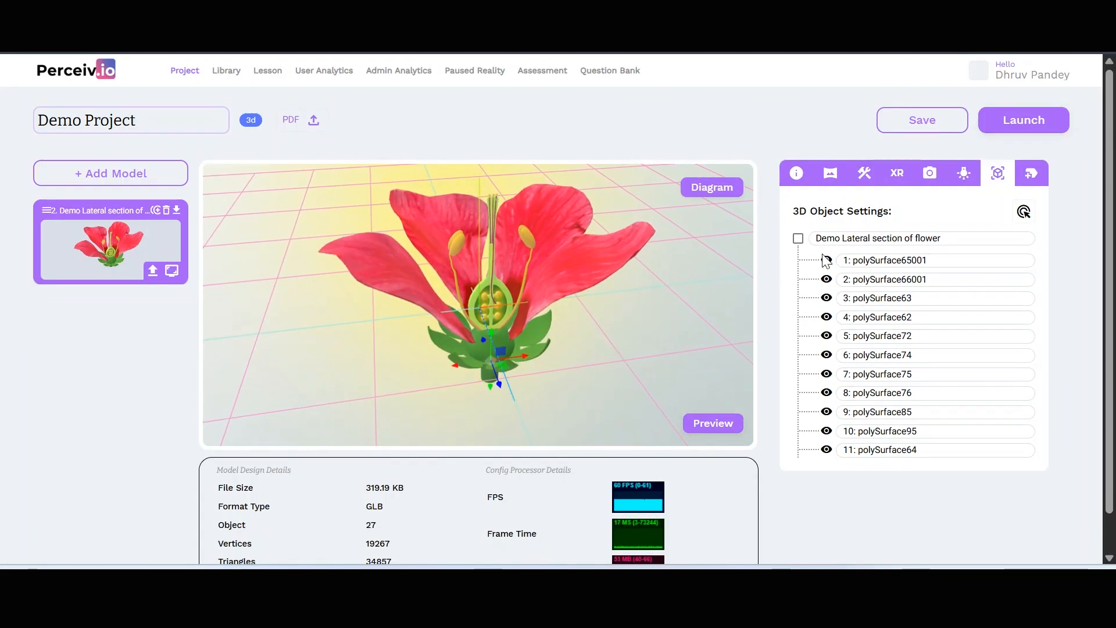
pyautogui.click(1023, 214)
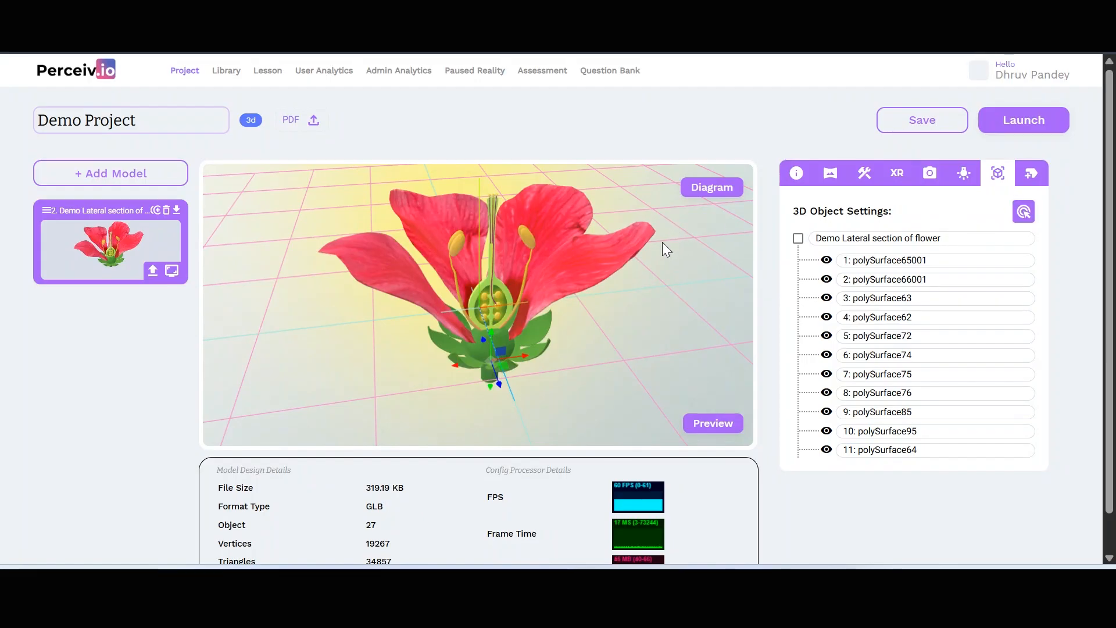
pyautogui.moveTo(660, 250); pyautogui.dragTo(626, 245)
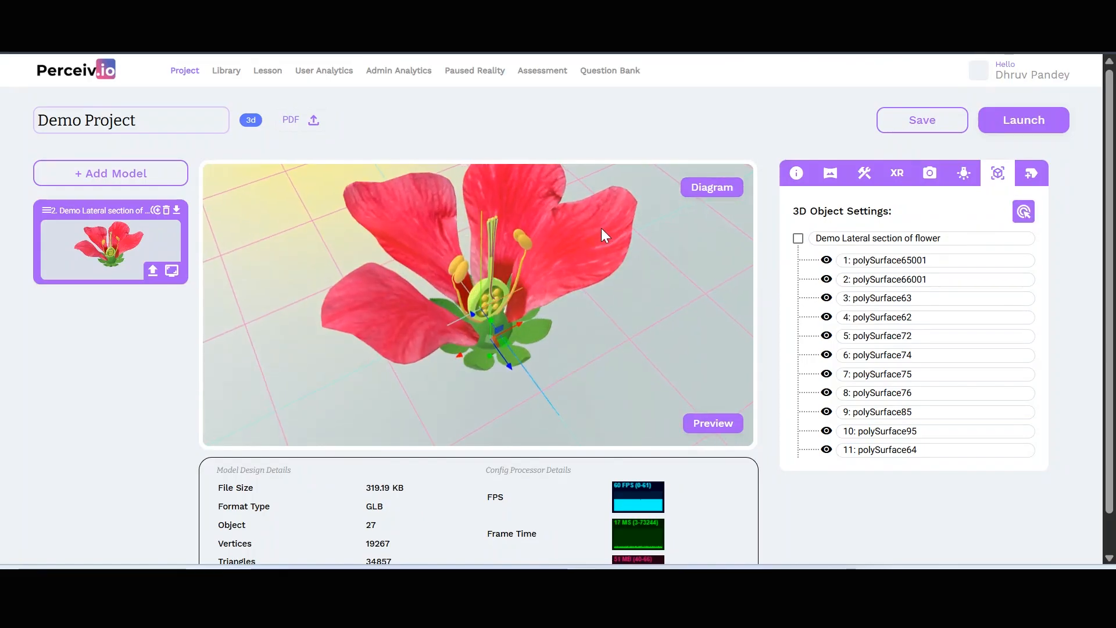
pyautogui.click(601, 228)
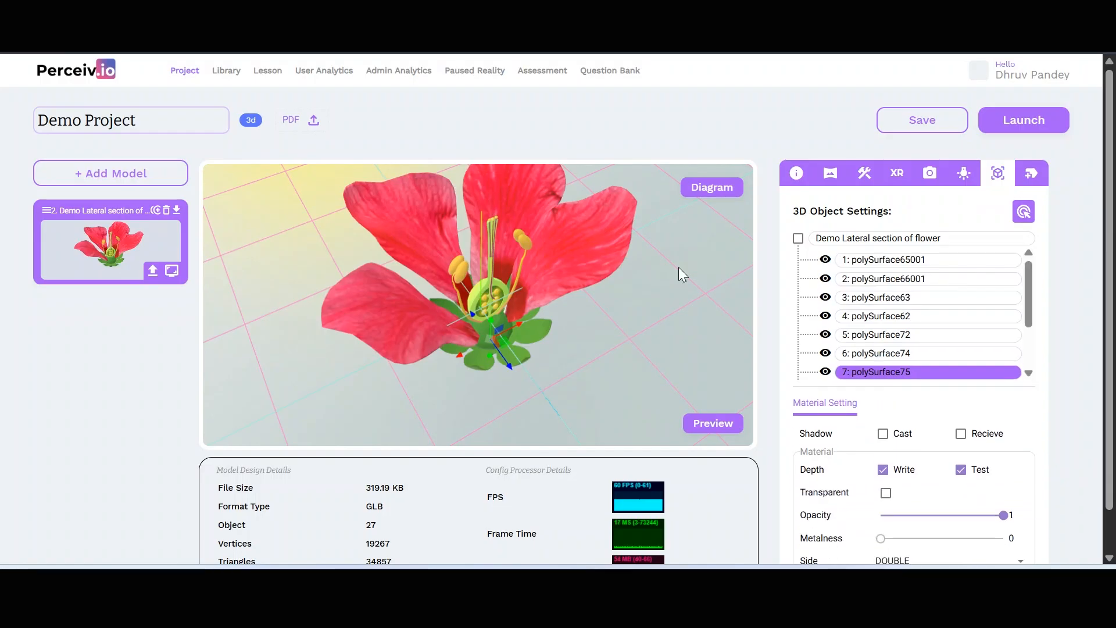
pyautogui.scroll(-1, 850, 362)
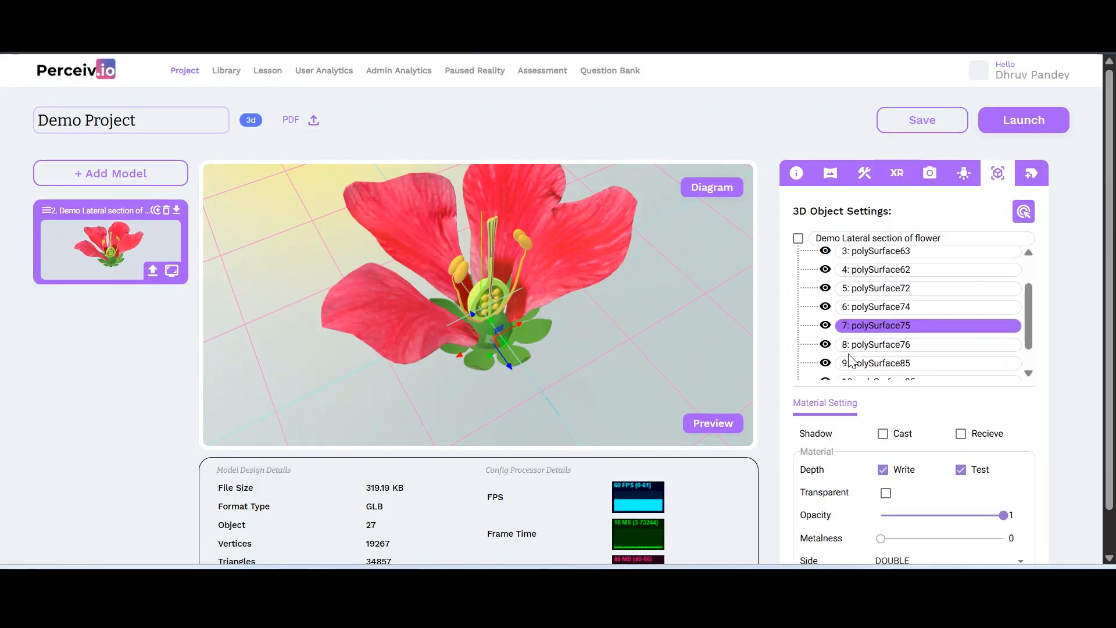
pyautogui.click(826, 325)
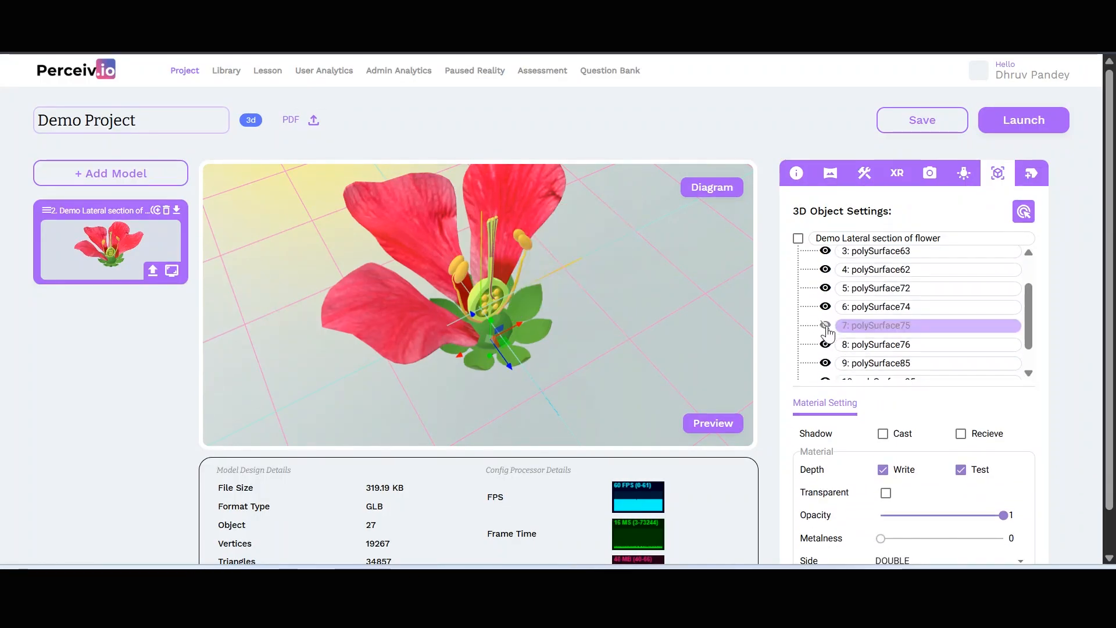
# - Launch the project and open its live URL in a new window
pyautogui.click(1032, 126)
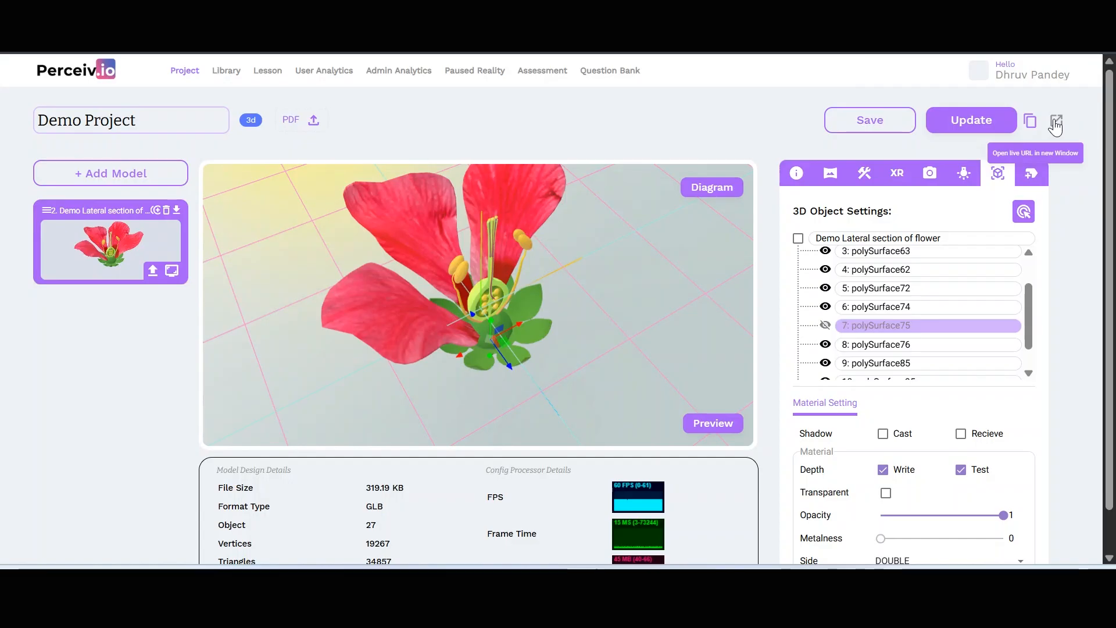
pyautogui.click(1056, 124)
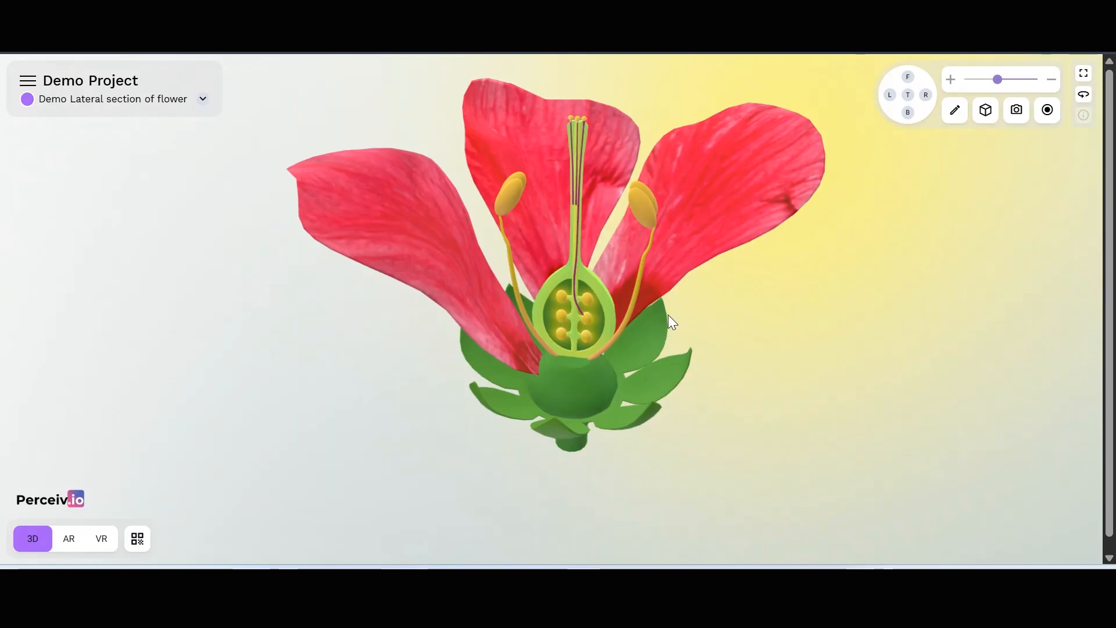
# - Return to the project editor and make the hidden petal polySurface75 visible again in the 3D object settings
pyautogui.click(663, 51)
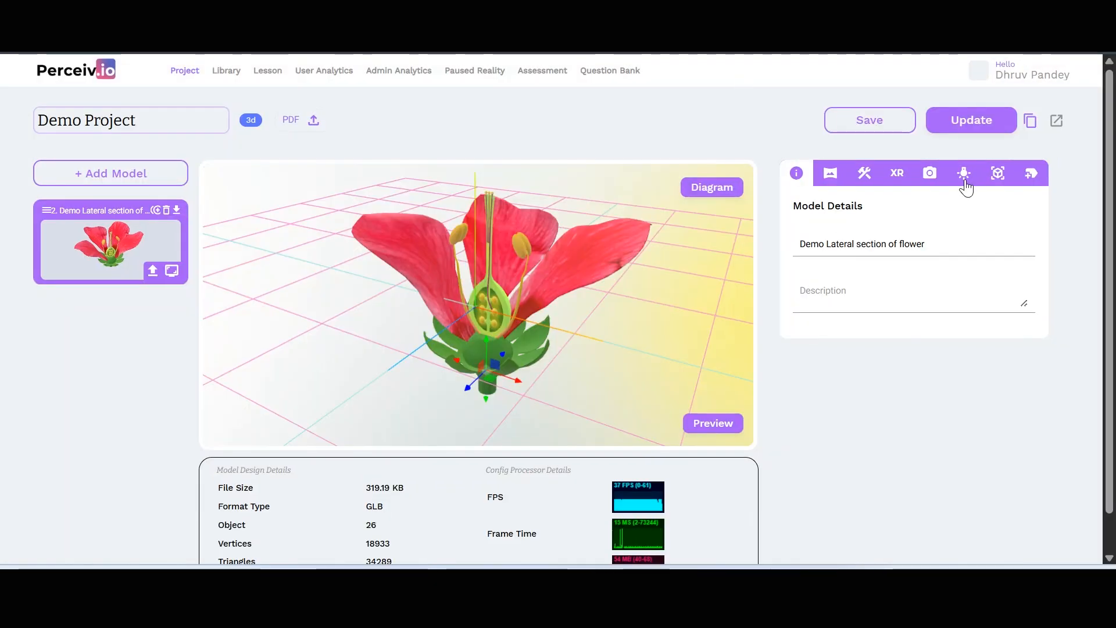
pyautogui.click(998, 172)
pyautogui.click(826, 297)
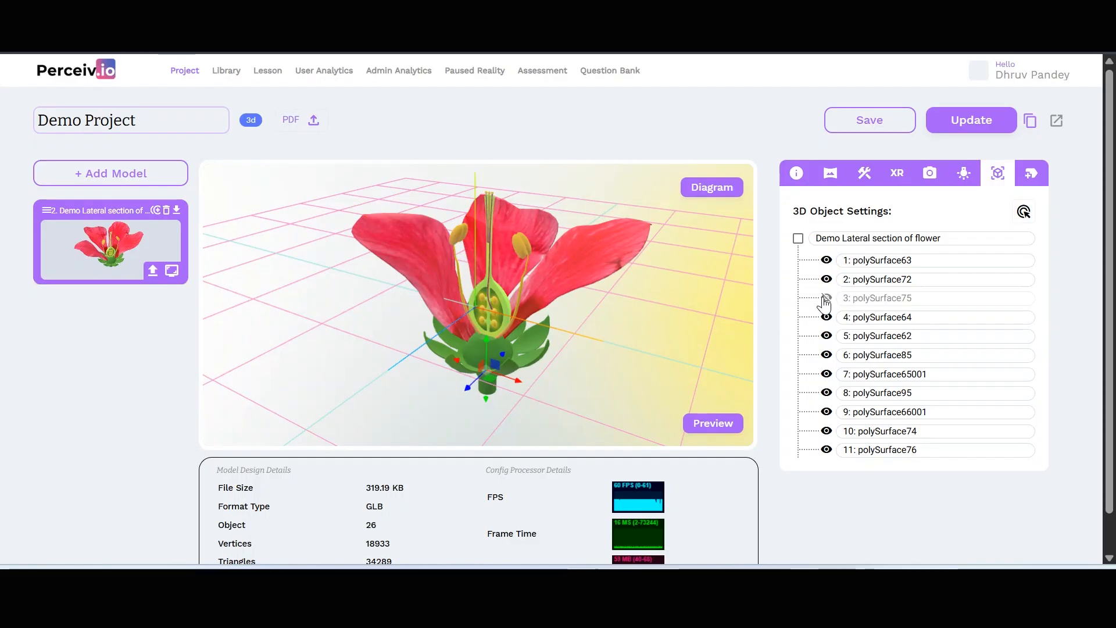
pyautogui.click(826, 297)
# - Update the launched project, view its live version in a new window and return to the editor
pyautogui.click(973, 124)
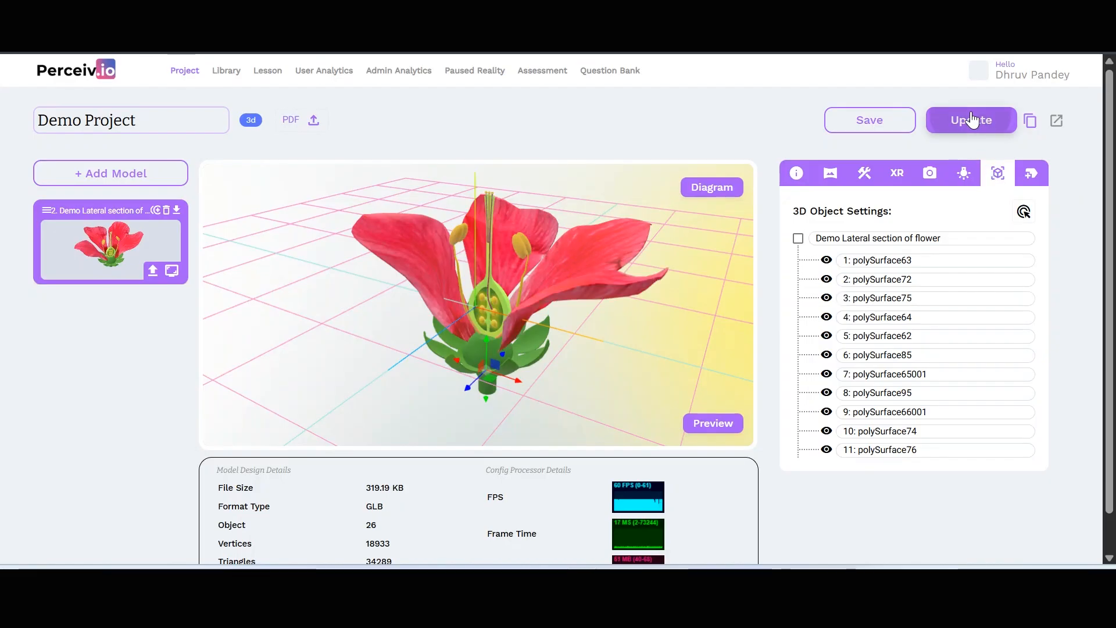
pyautogui.click(1057, 122)
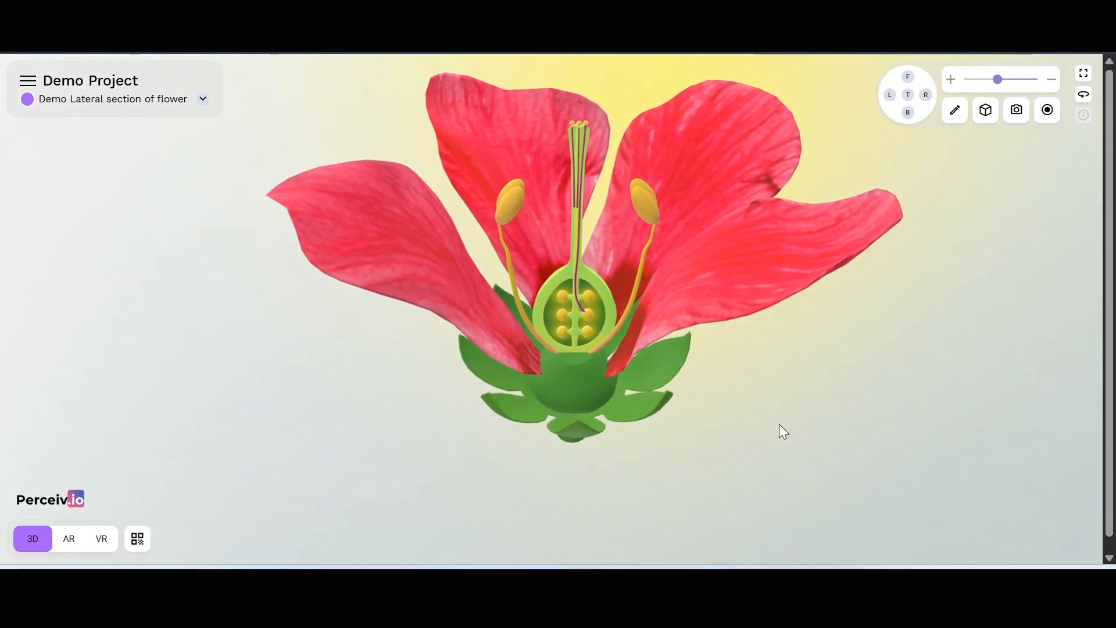
pyautogui.hotkey('ctrl', 'shift', 'Tab')
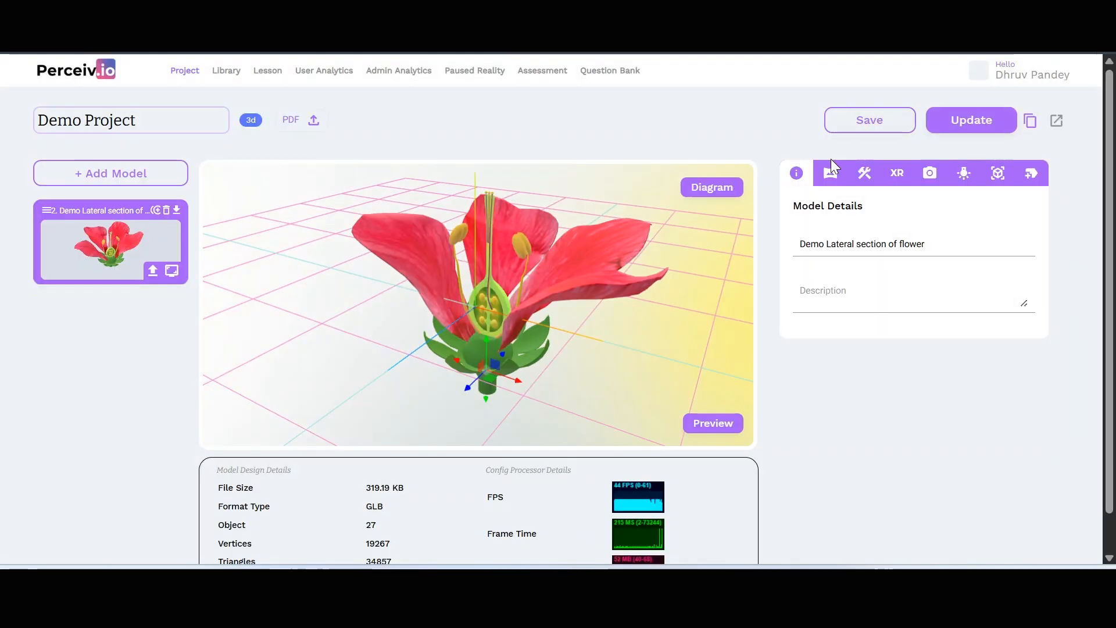
# - Pick the petal polySurface76 directly on the flower model, enable its Transparent option and set its metalness to 0.01
pyautogui.click(997, 176)
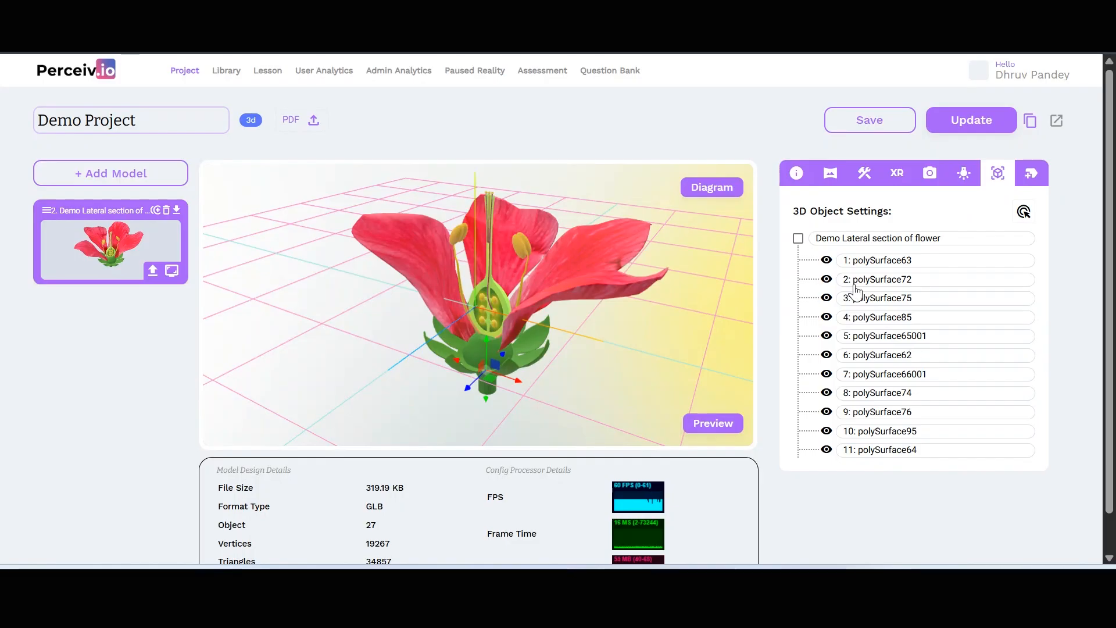
pyautogui.click(1023, 213)
pyautogui.click(613, 251)
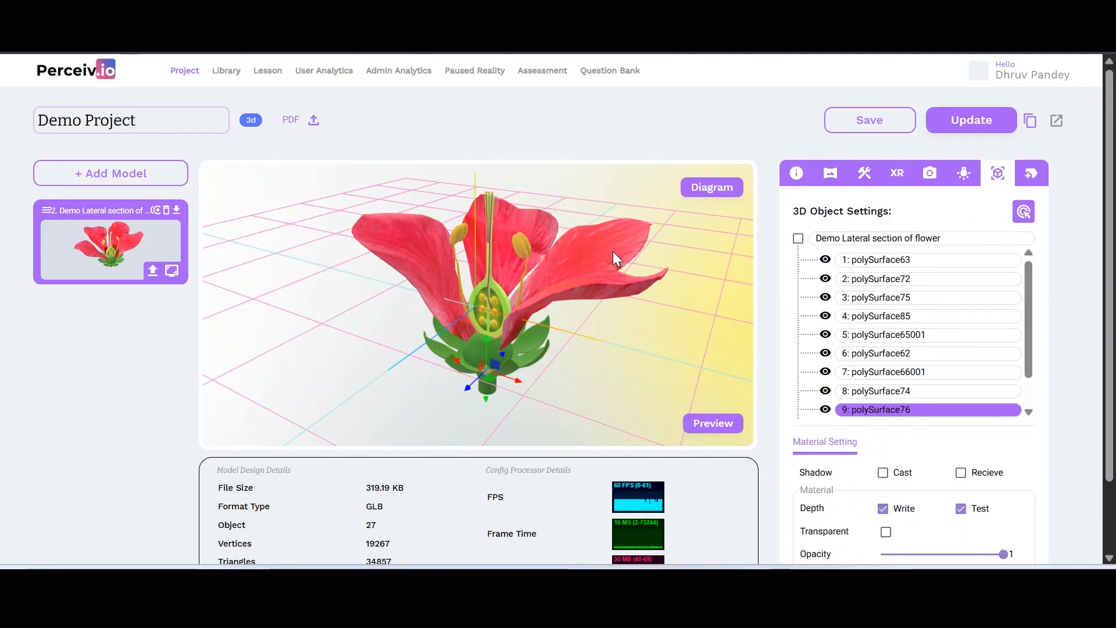
pyautogui.scroll(-2, 853, 308)
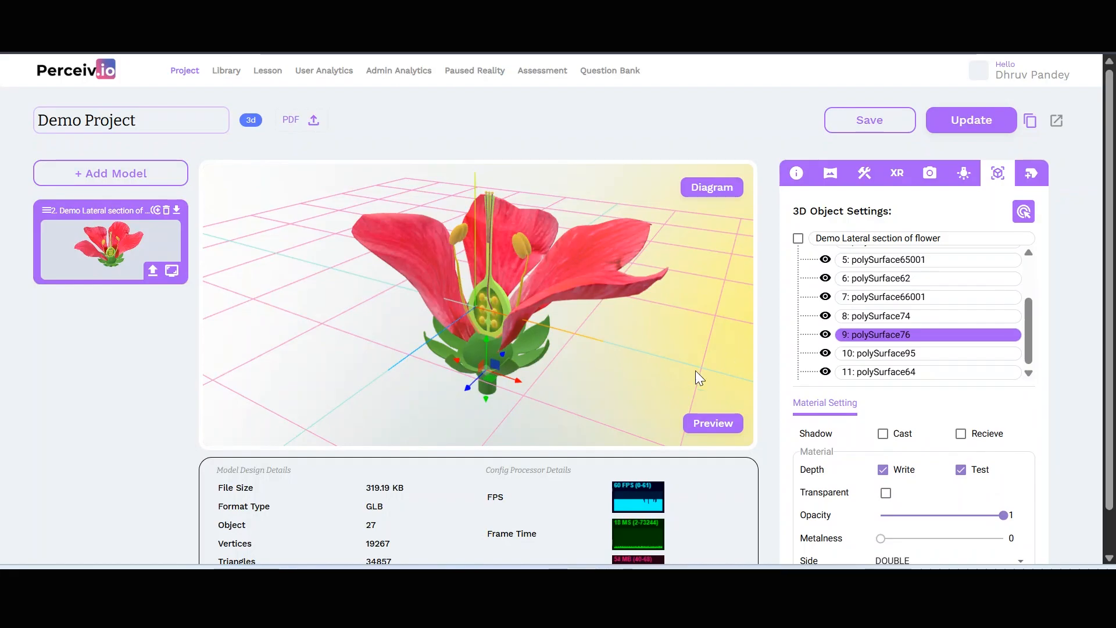
pyautogui.moveTo(684, 375); pyautogui.dragTo(671, 385)
pyautogui.click(886, 493)
pyautogui.moveTo(1007, 515)
pyautogui.mouseDown()
pyautogui.moveTo(918, 515)
pyautogui.moveTo(907, 534)
pyautogui.moveTo(1014, 523)
pyautogui.mouseUp()
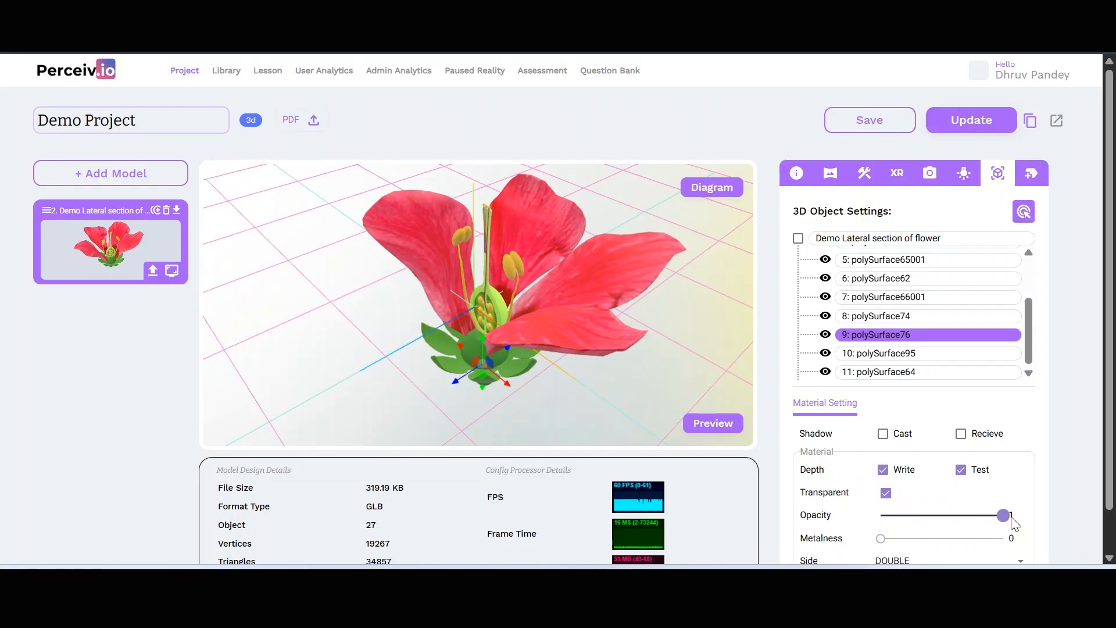
pyautogui.scroll(-1, 999, 482)
pyautogui.moveTo(879, 492)
pyautogui.mouseDown()
pyautogui.moveTo(972, 492)
pyautogui.moveTo(882, 497)
pyautogui.mouseUp()
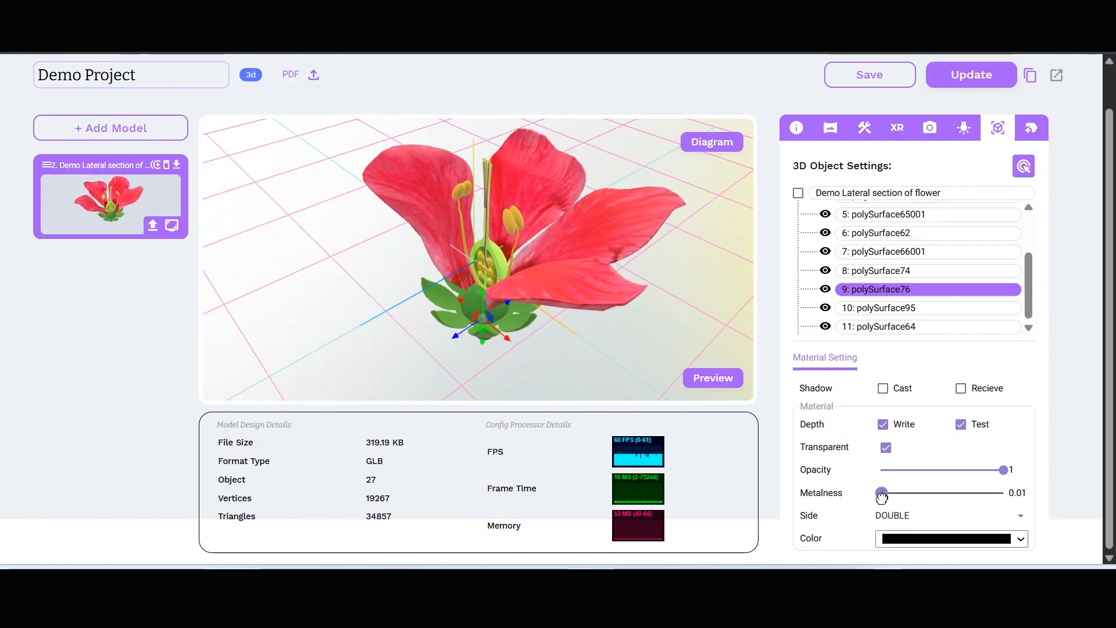
# - Change the material color of the petal polySurface76 to blue and inspect it on the model
pyautogui.click(1020, 539)
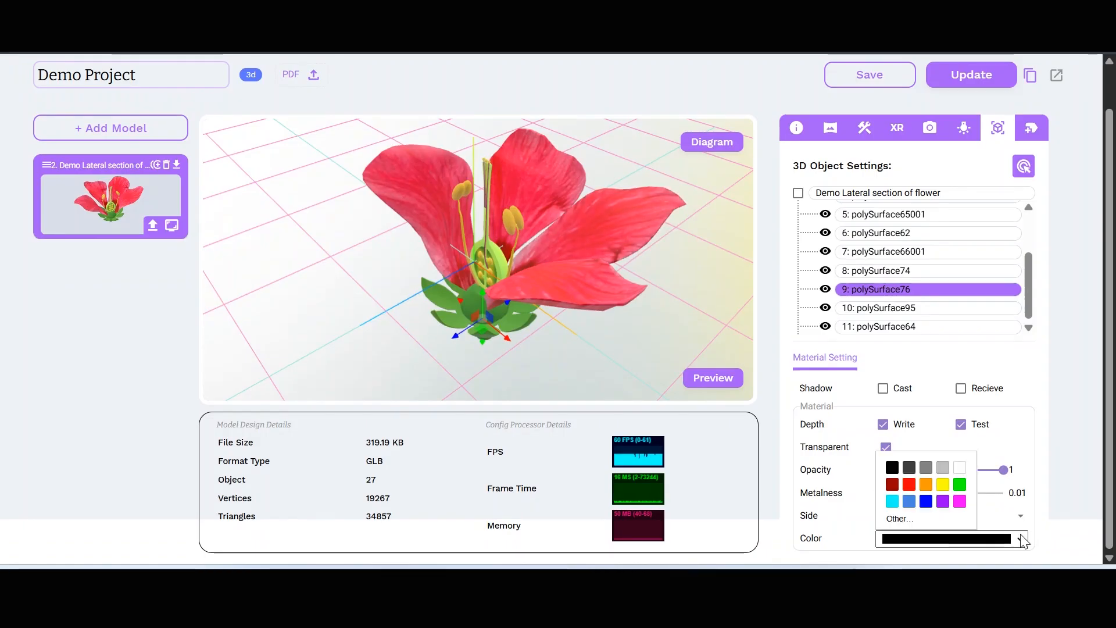
pyautogui.click(926, 501)
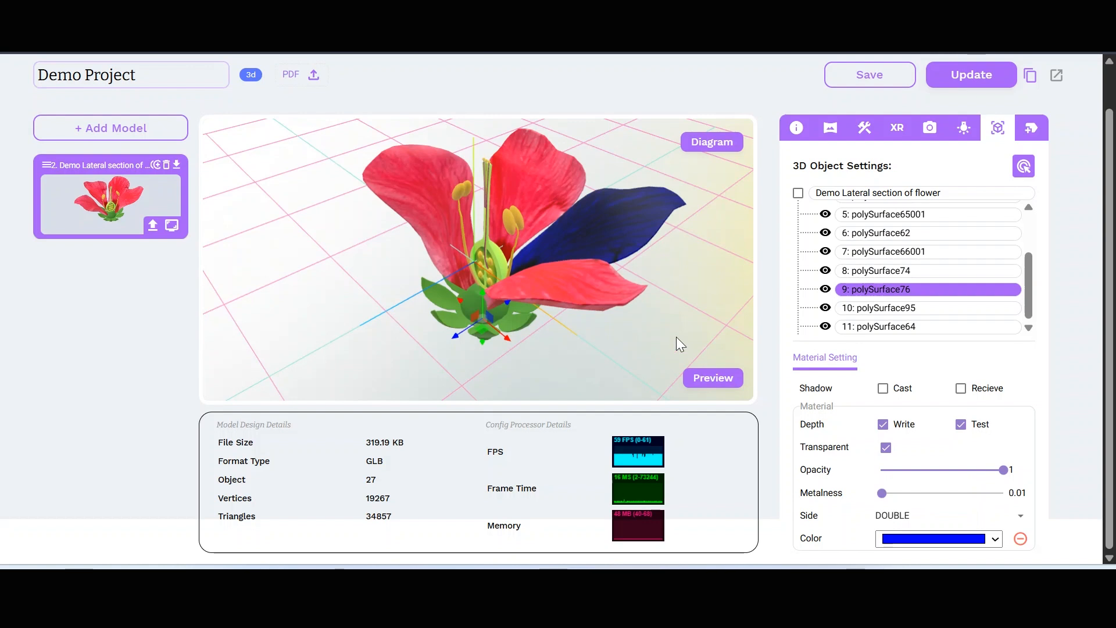
pyautogui.moveTo(675, 337); pyautogui.dragTo(691, 337)
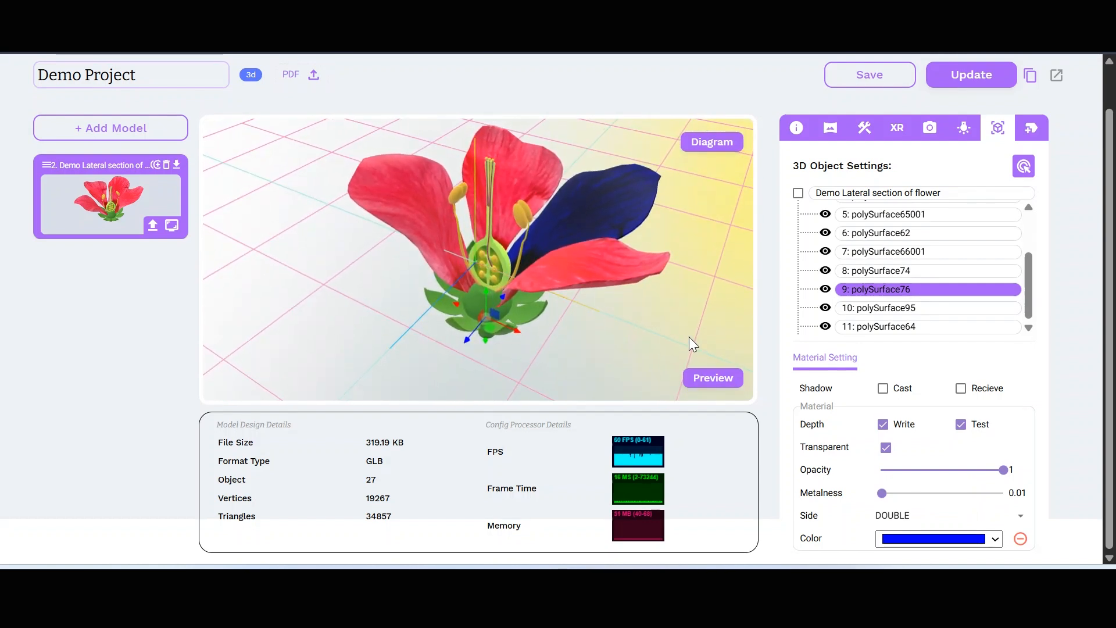
pyautogui.moveTo(689, 337)
pyautogui.mouseDown()
pyautogui.moveTo(671, 333)
pyautogui.moveTo(685, 337)
pyautogui.mouseUp()
# - Update the project, check the recolored petal in the live version and return to the editor
pyautogui.click(949, 84)
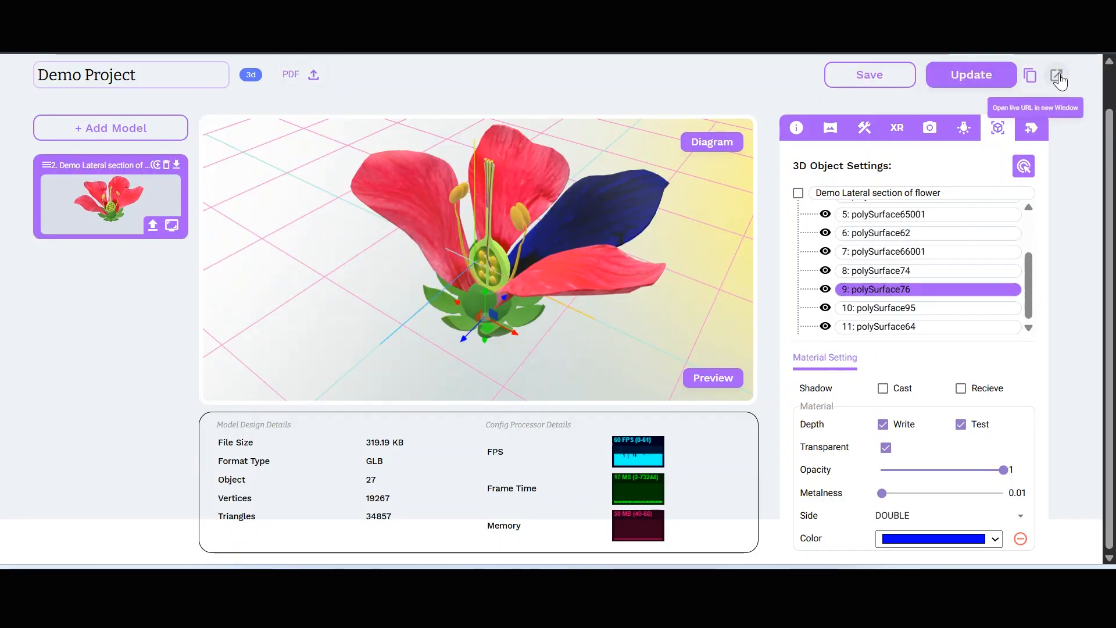
pyautogui.click(1058, 78)
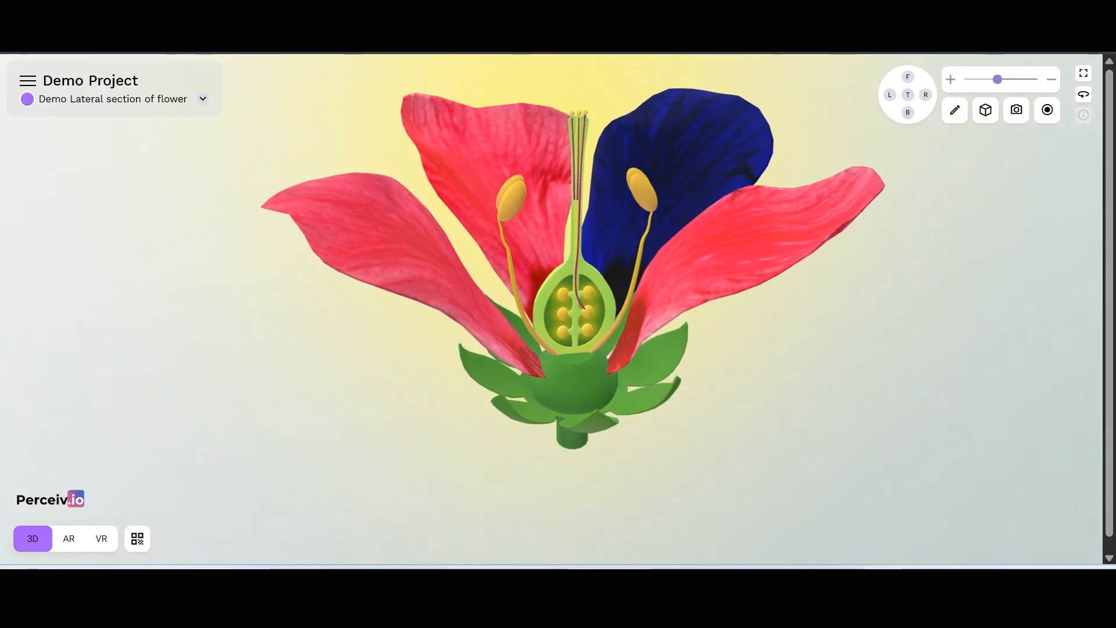
pyautogui.click(198, 35)
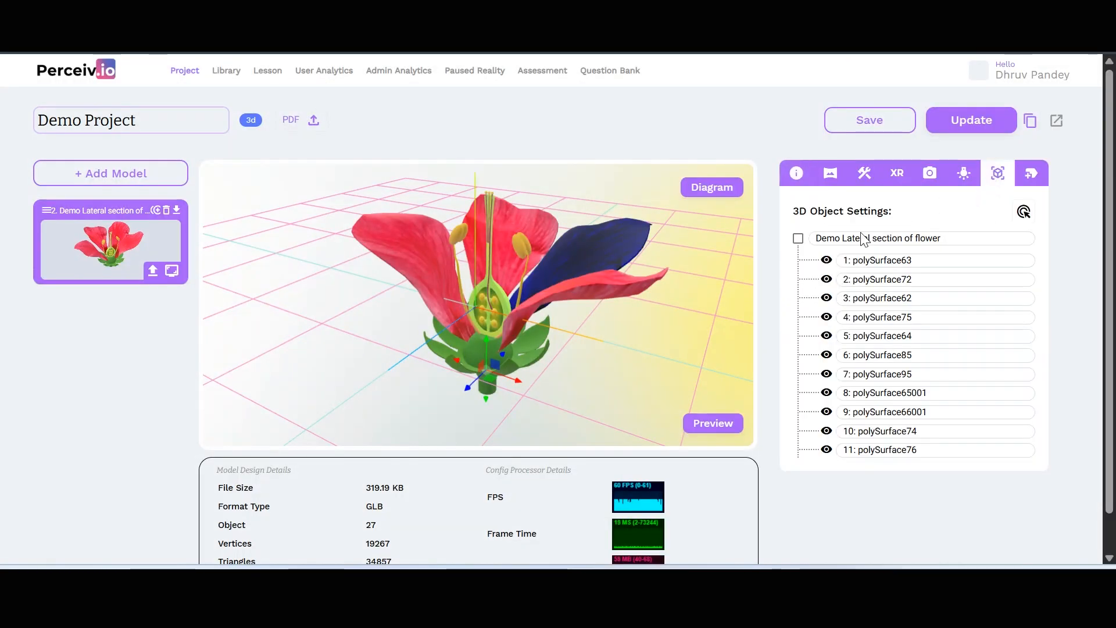
# - Select polySurface63 in the 3D object settings and review its material settings
pyautogui.click(860, 260)
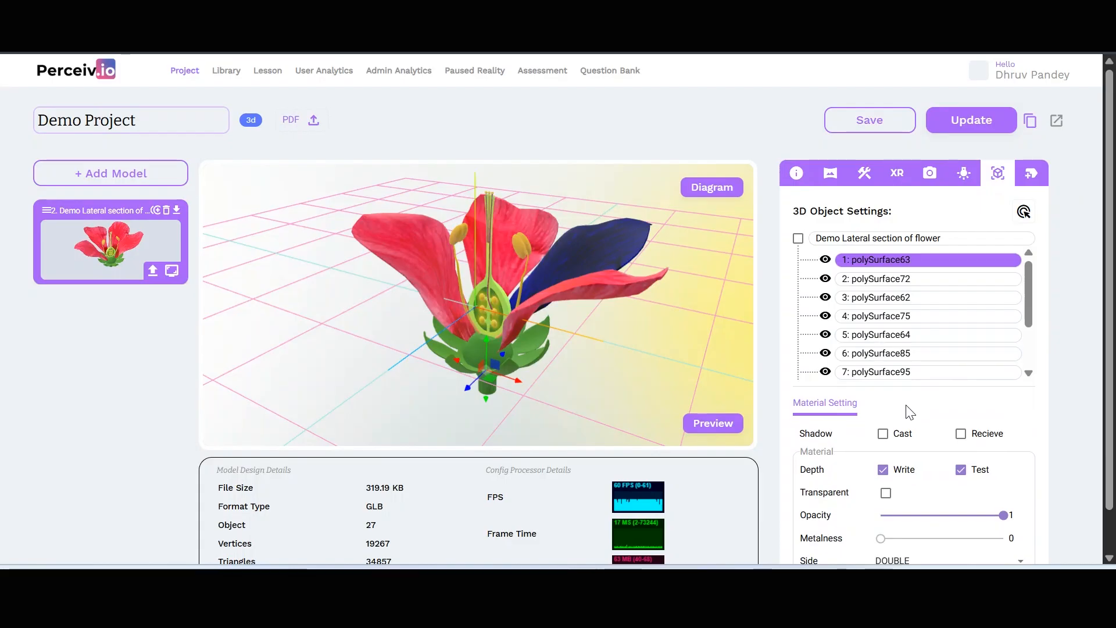
pyautogui.scroll(-1, 908, 418)
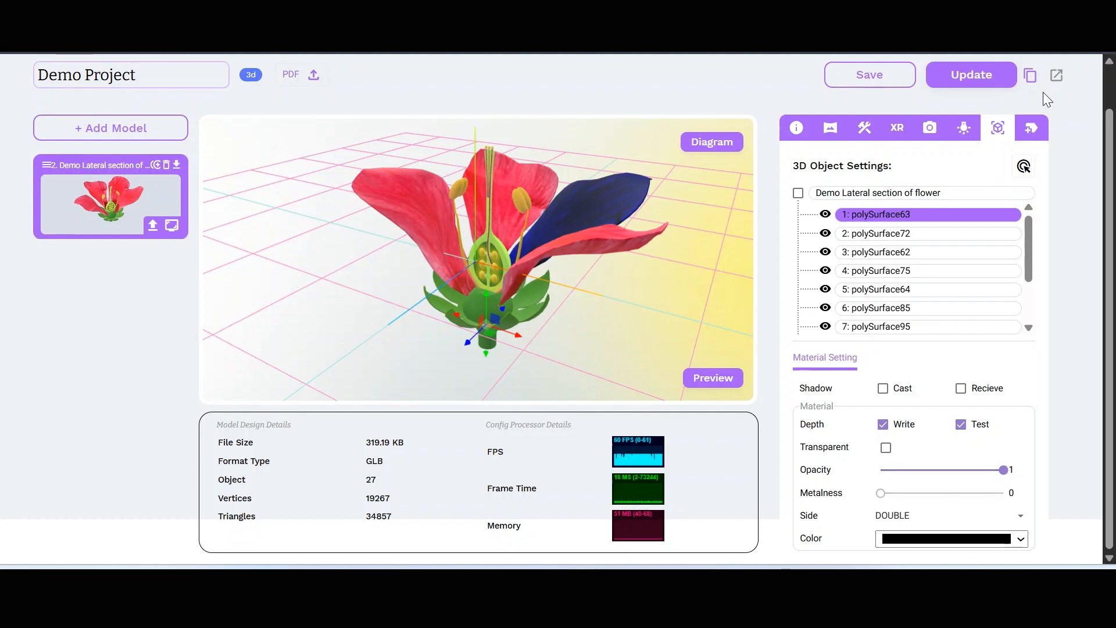
# - Open the mesh labels settings and add a new label on the right front red petal
pyautogui.click(1032, 128)
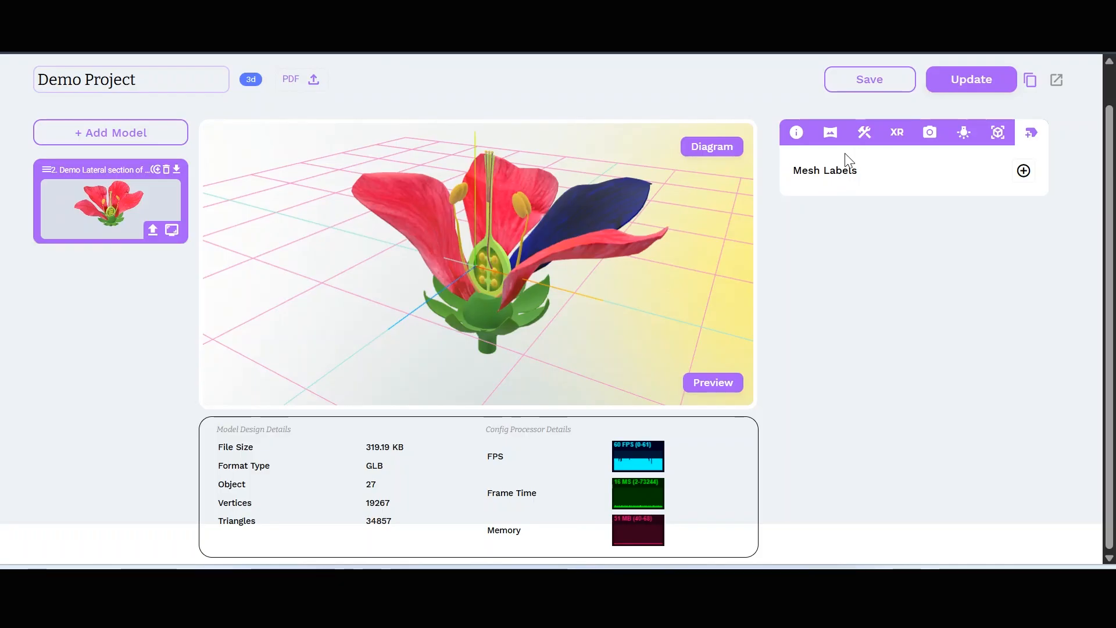
pyautogui.moveTo(651, 298); pyautogui.dragTo(681, 298)
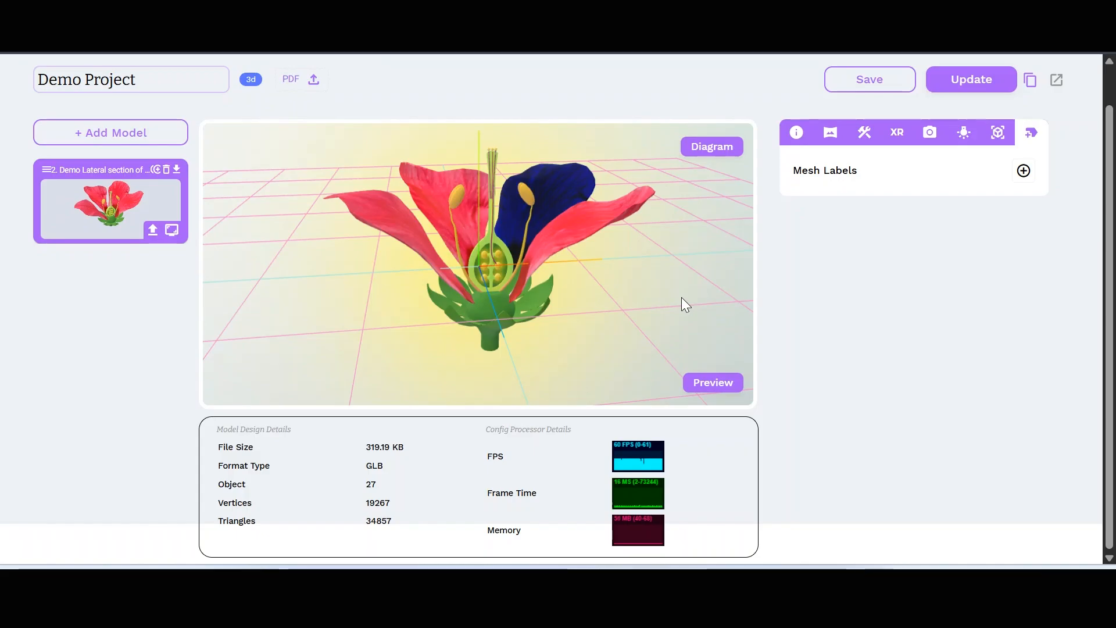
pyautogui.click(1023, 171)
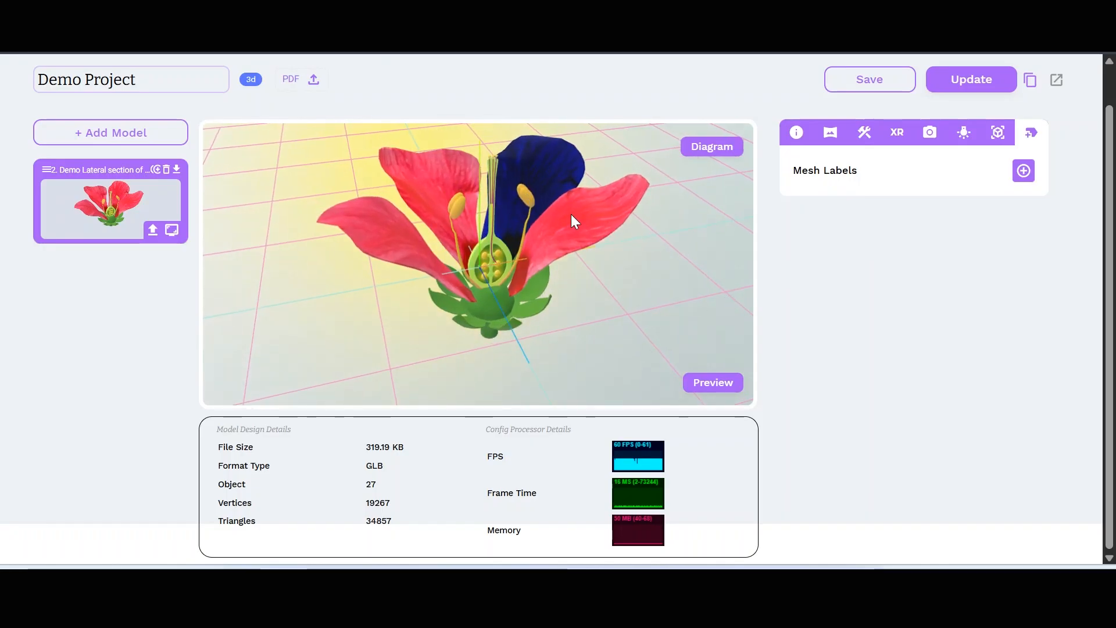
pyautogui.click(601, 229)
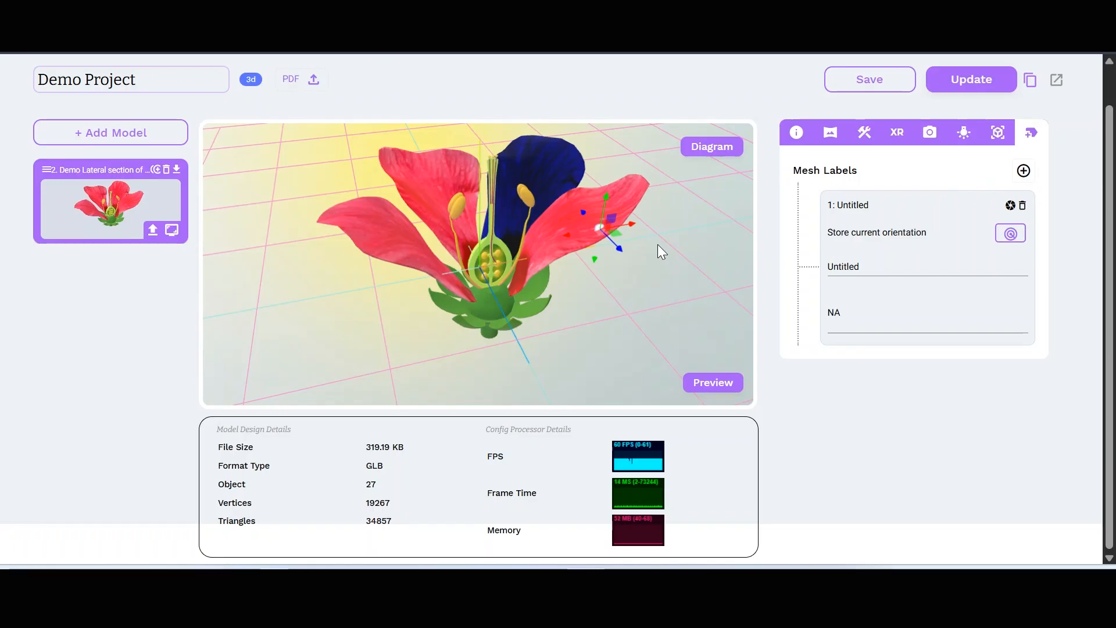
# - Reposition the label's marker near the outer tip of the red petal, checking its placement from several angles
pyautogui.moveTo(658, 245); pyautogui.dragTo(626, 244)
pyautogui.scroll(5, 627, 244)
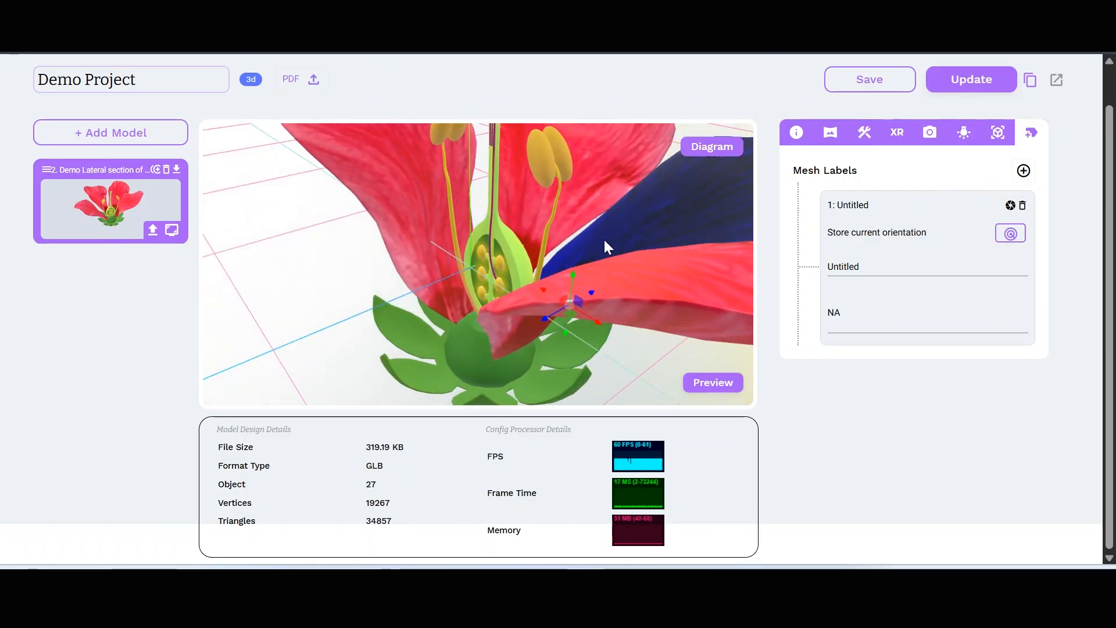
pyautogui.moveTo(620, 309); pyautogui.dragTo(622, 292)
pyautogui.moveTo(327, 299); pyautogui.dragTo(372, 312)
pyautogui.scroll(-5, 372, 313)
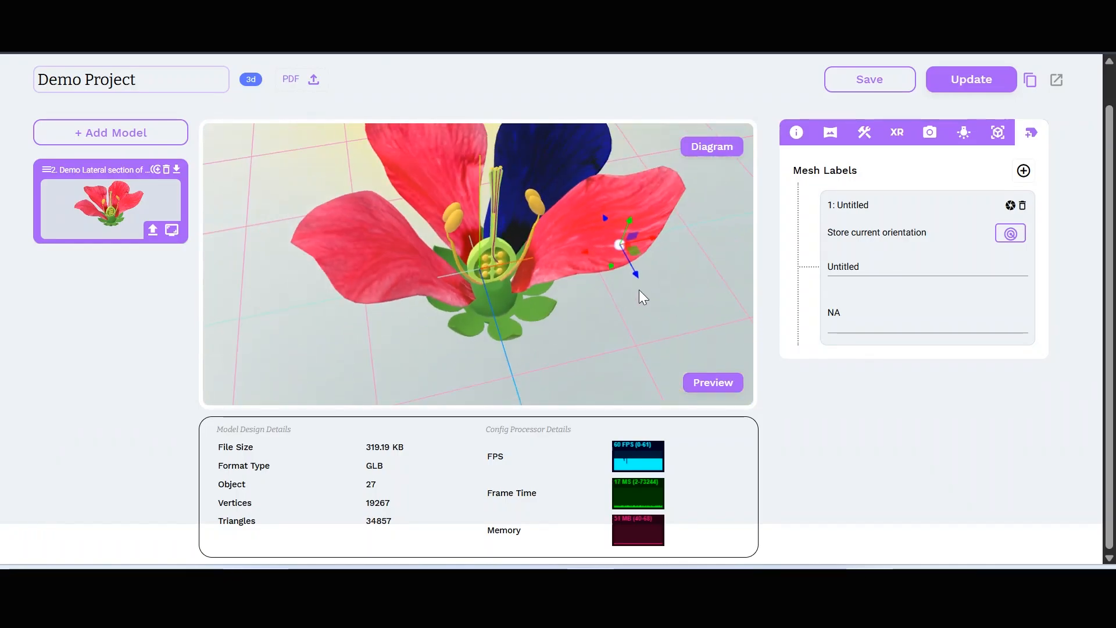
pyautogui.moveTo(637, 275); pyautogui.dragTo(681, 250)
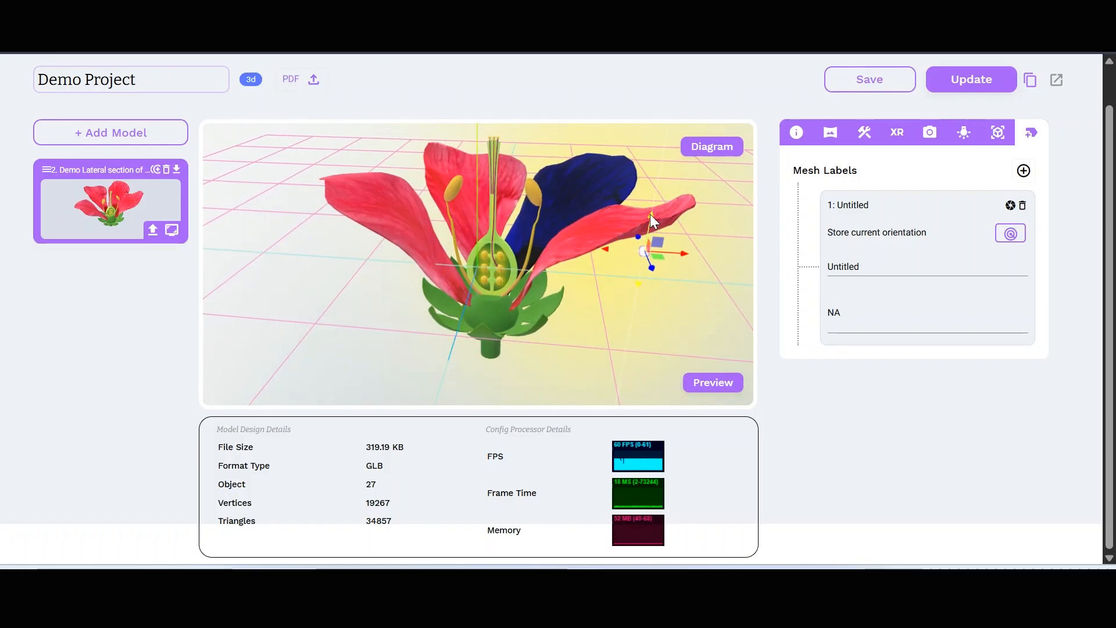
pyautogui.moveTo(650, 214); pyautogui.dragTo(652, 199)
pyautogui.moveTo(637, 315)
pyautogui.mouseDown()
pyautogui.moveTo(608, 316)
pyautogui.moveTo(657, 321)
pyautogui.mouseUp()
pyautogui.moveTo(691, 239); pyautogui.dragTo(668, 234)
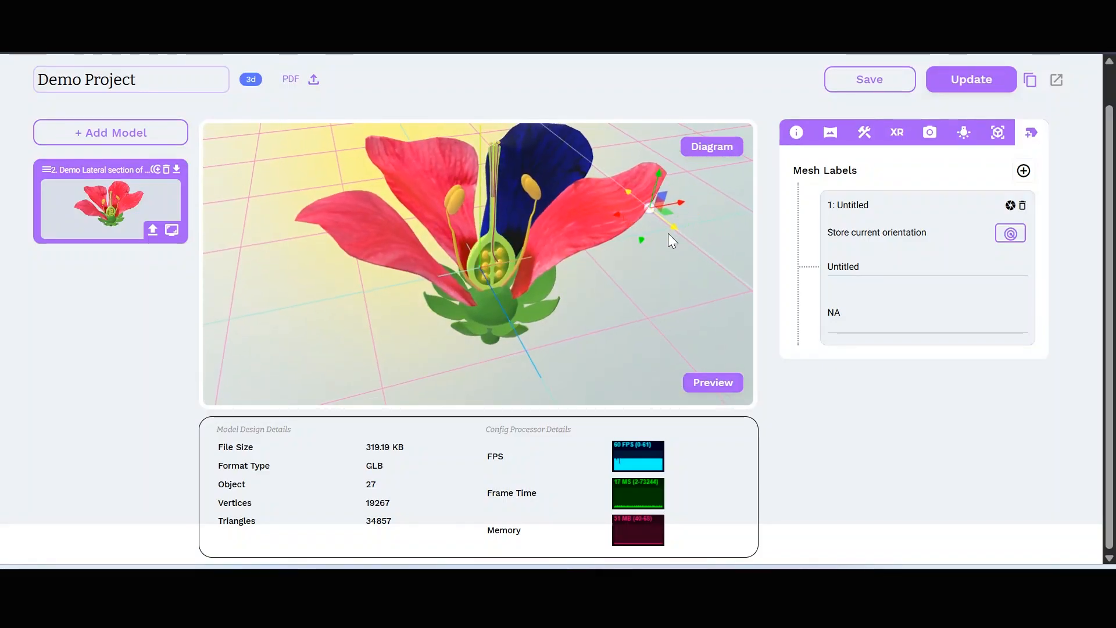
pyautogui.moveTo(626, 290); pyautogui.dragTo(620, 291)
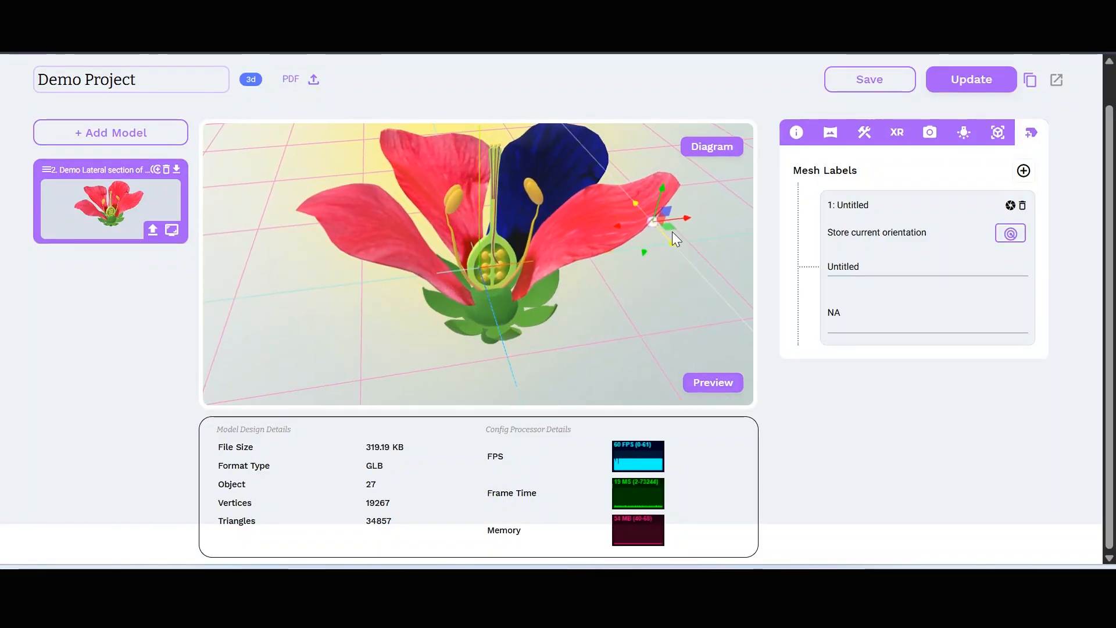
pyautogui.moveTo(686, 215); pyautogui.dragTo(689, 215)
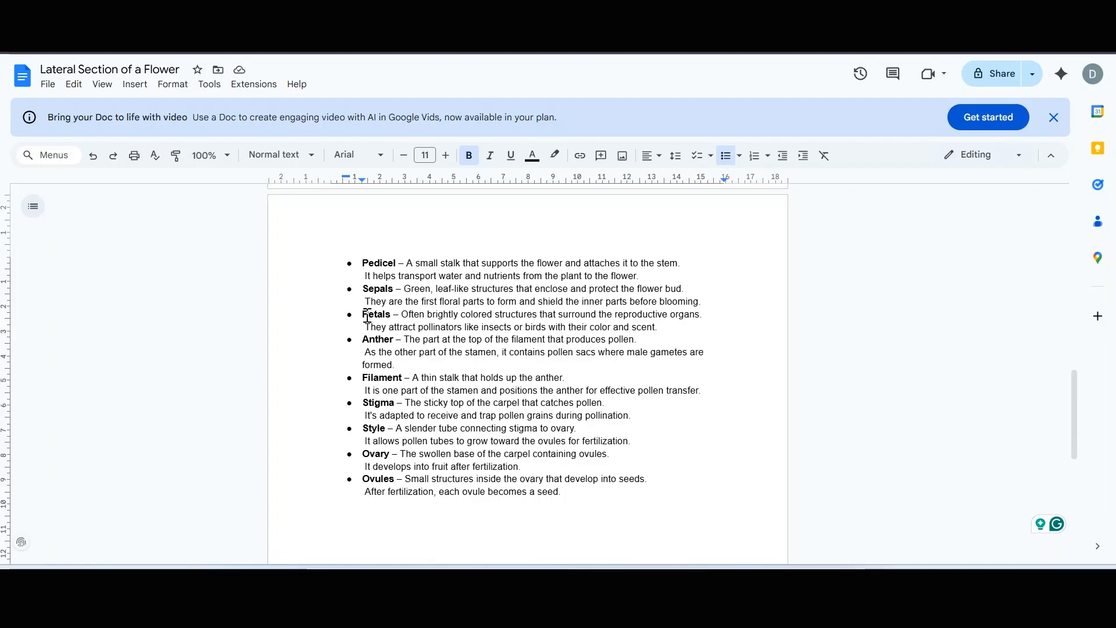
# - Copy the Petals entry from the Google Docs document "Lateral Section of a Flower" and return to the project editor
pyautogui.moveTo(363, 315); pyautogui.dragTo(670, 326)
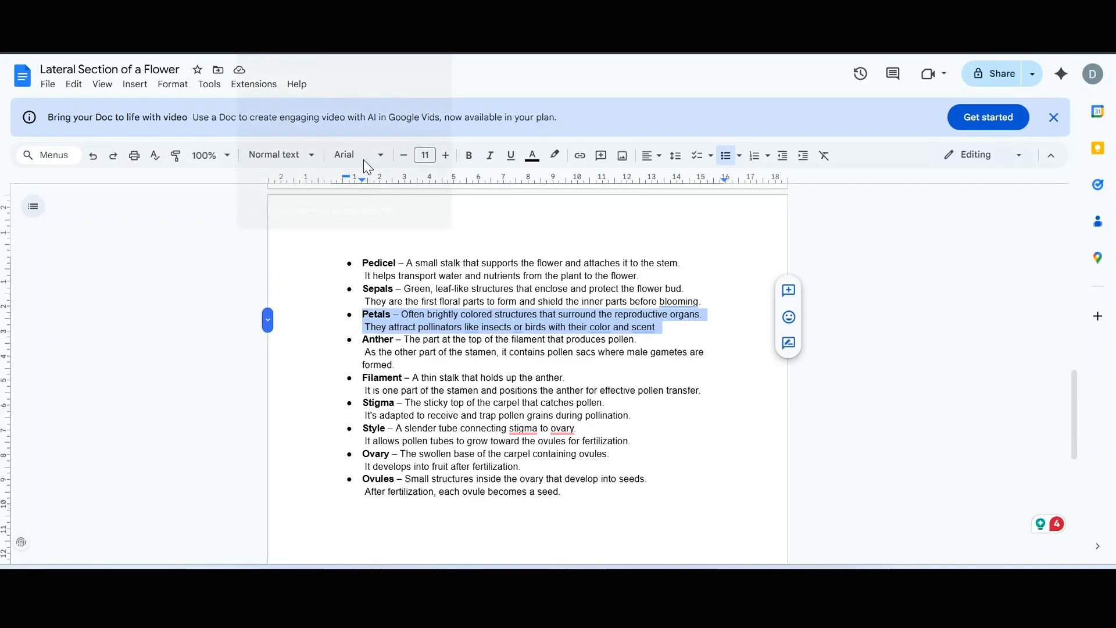
pyautogui.hotkey('ctrl', 'Tab')
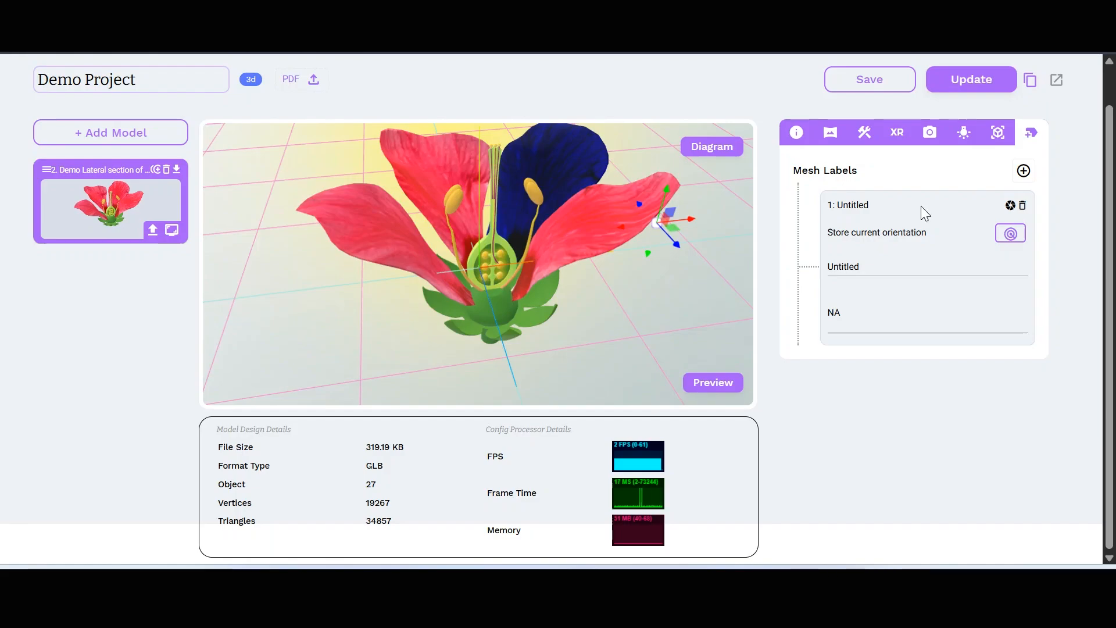
# - Replace the mesh label's Untitled title with "Sepals"
pyautogui.click(900, 265)
pyautogui.hotkey('ctrl', 'a')
pyautogui.write('S')
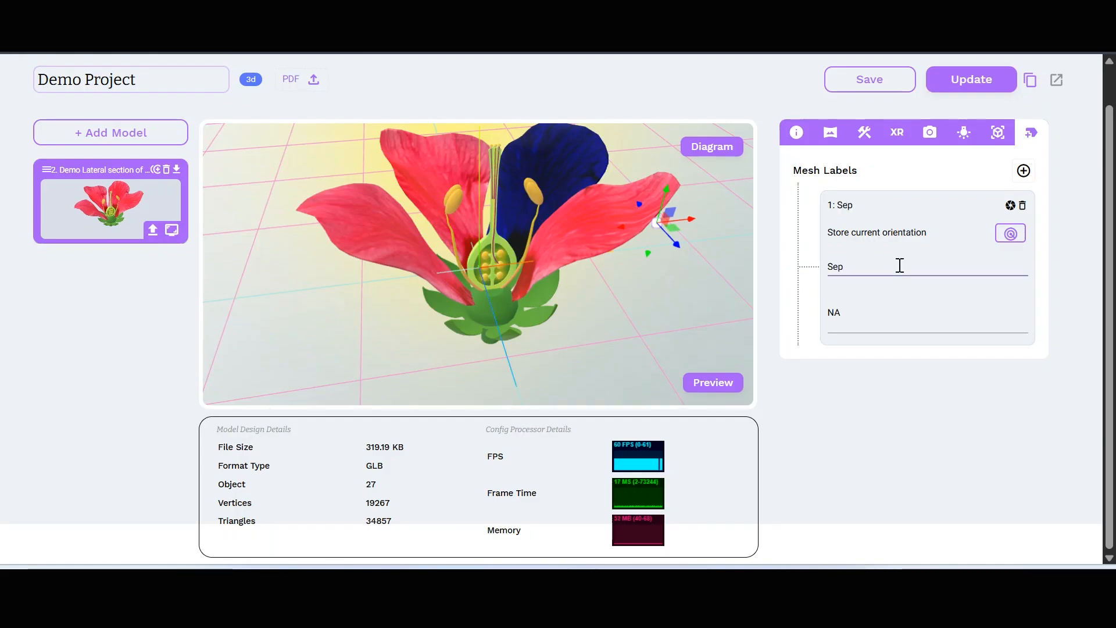
# - Replace the label's NA description with the copied text, remove the leading "Petals –" and read through the result
pyautogui.click(850, 314)
pyautogui.hotkey('ctrl', 'a')
pyautogui.hotkey('ctrl', 'v')
pyautogui.scroll(1, 851, 315)
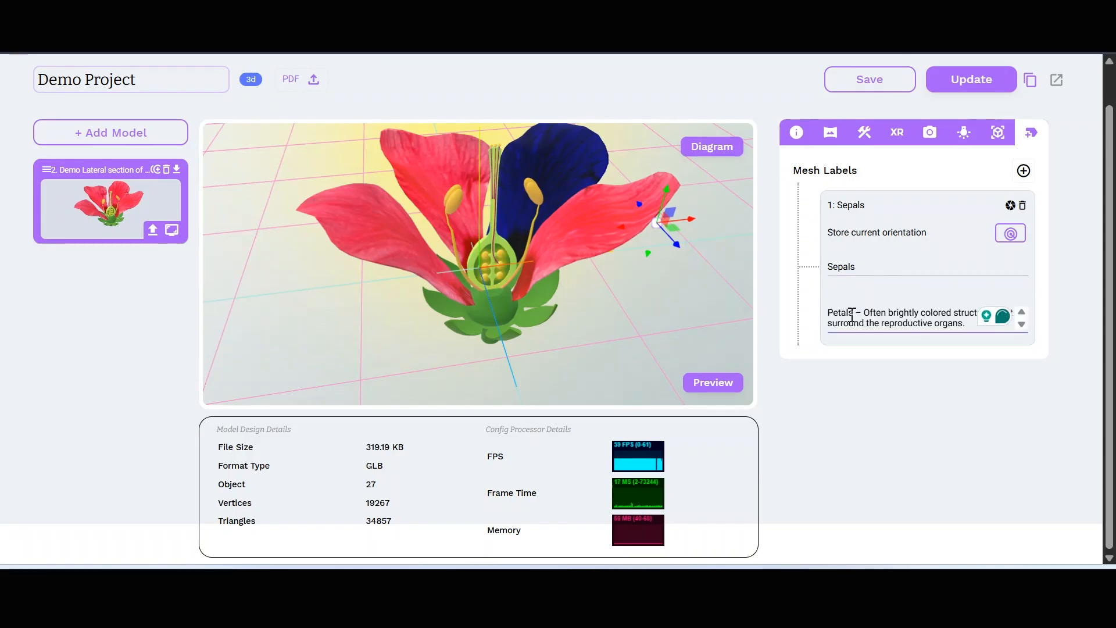
pyautogui.press('BackSpace')
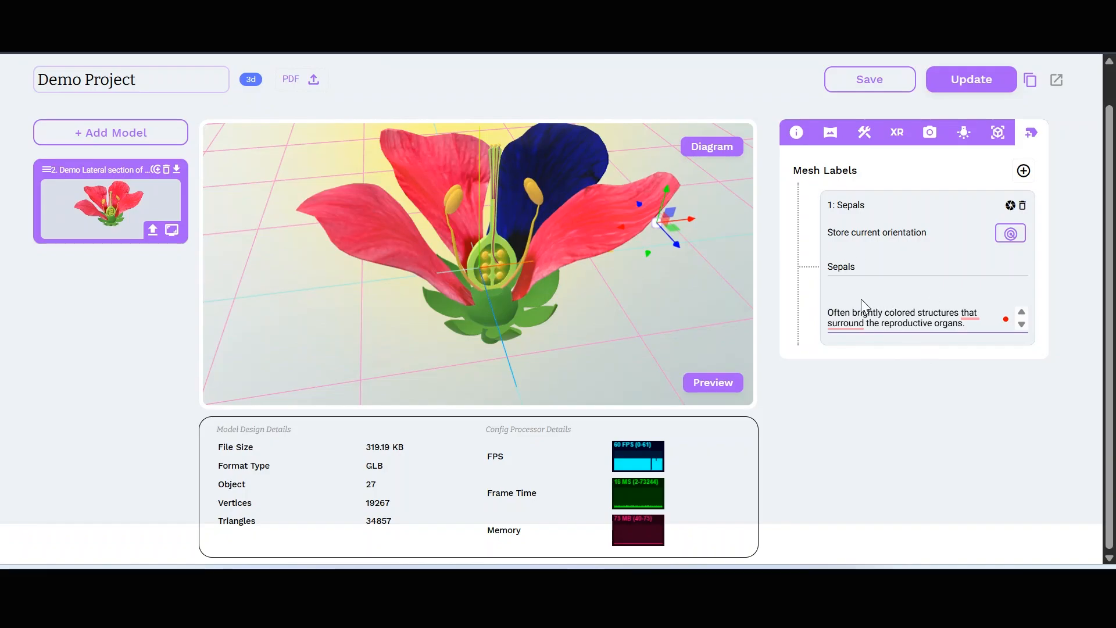
pyautogui.scroll(-2, 953, 329)
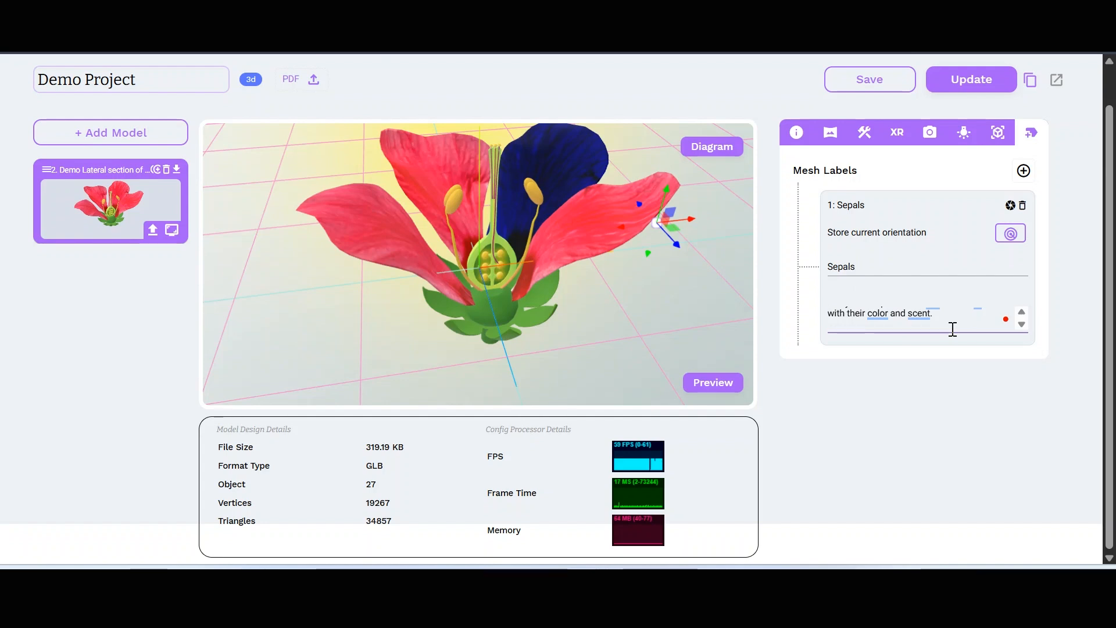
pyautogui.scroll(2, 954, 329)
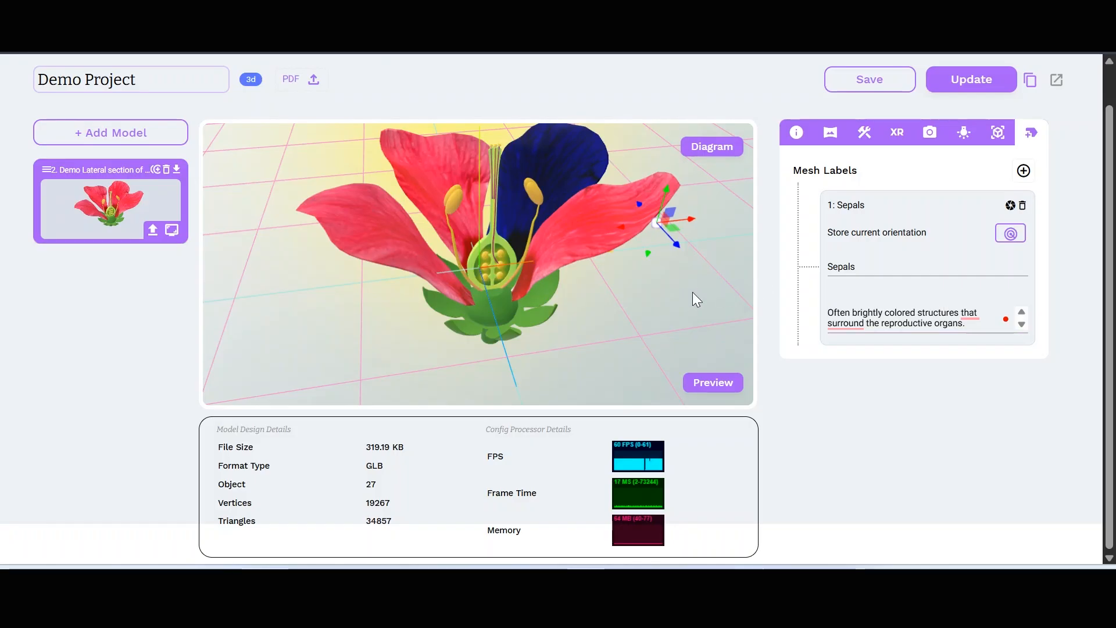
# - Orient a close-up view of the labelled petal from its outer side and store it as the Sepals label's orientation
pyautogui.moveTo(688, 290); pyautogui.dragTo(648, 284)
pyautogui.scroll(3, 648, 285)
pyautogui.scroll(2, 648, 285)
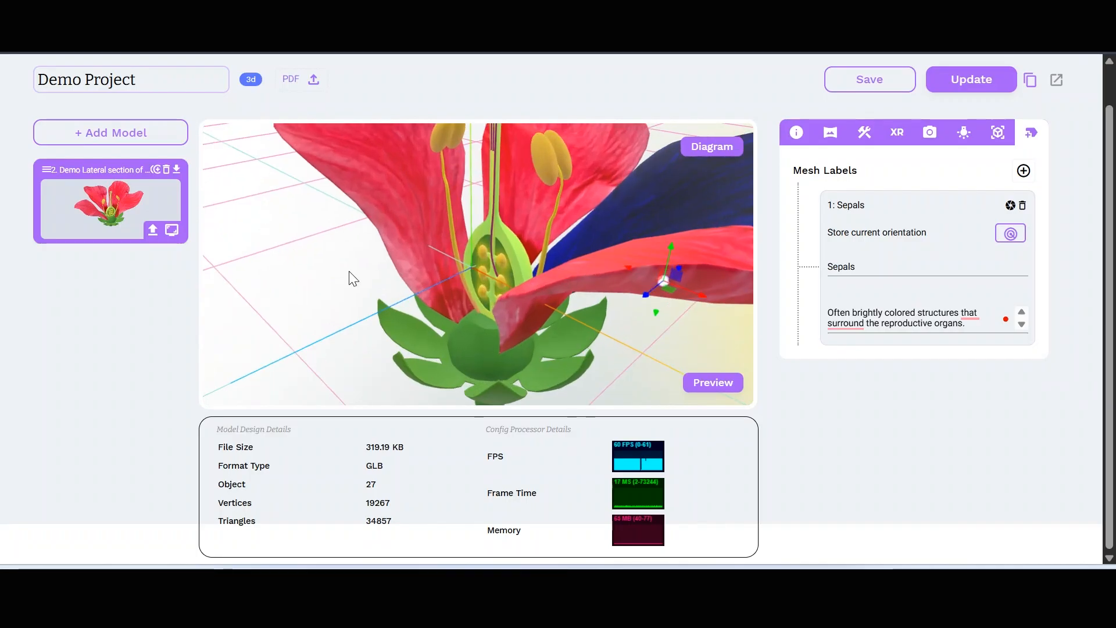
pyautogui.moveTo(350, 272); pyautogui.dragTo(336, 264)
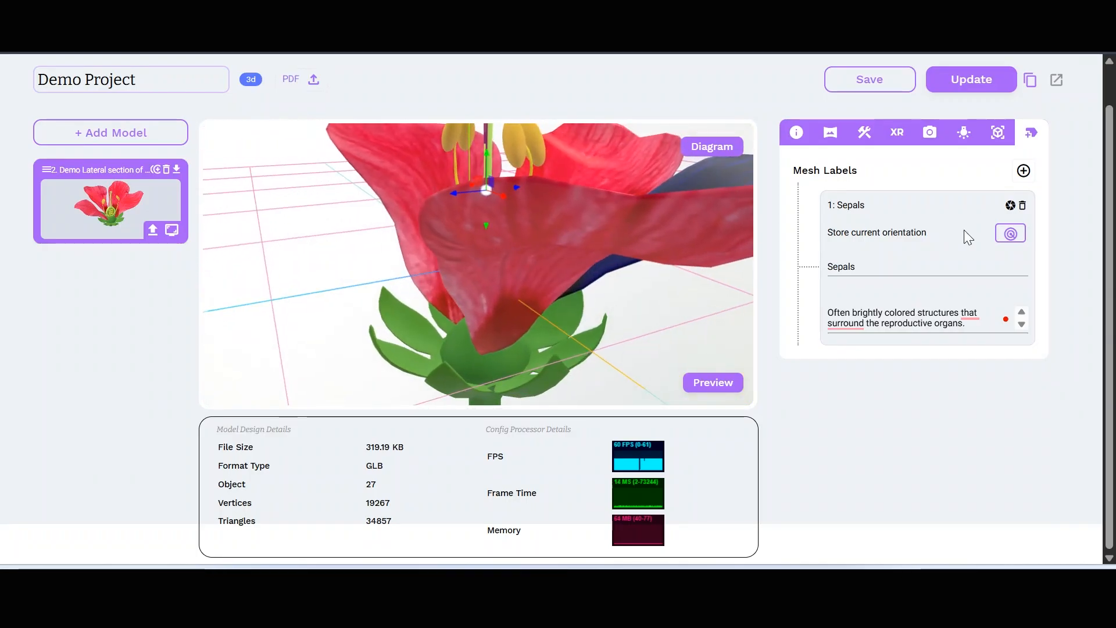
pyautogui.click(1011, 234)
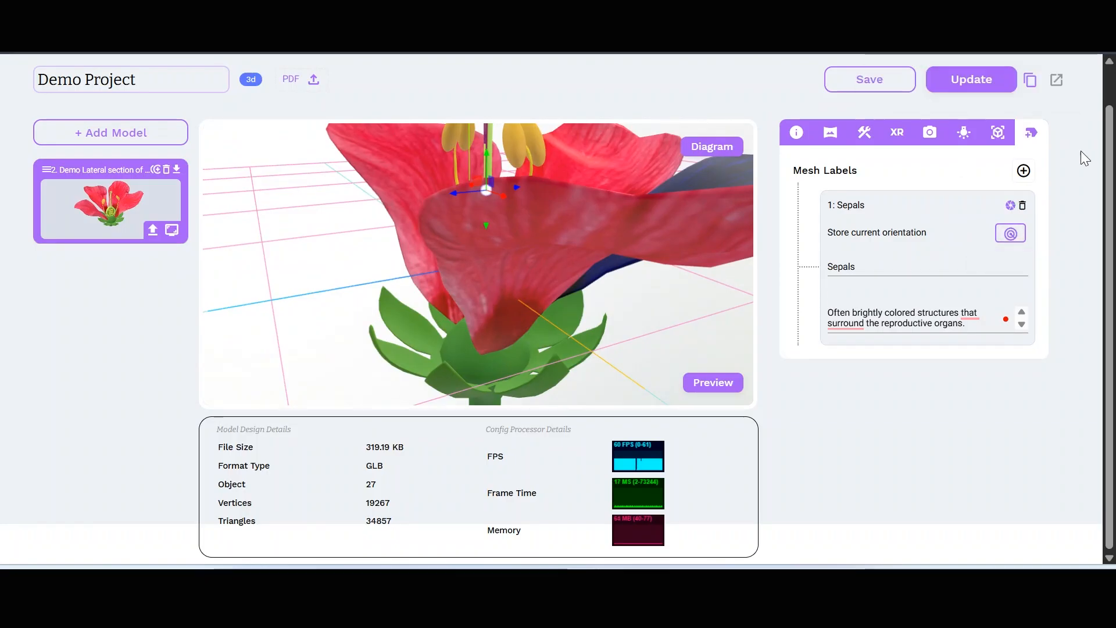
# - Save the project and update its launched version with the new mesh label
pyautogui.click(885, 81)
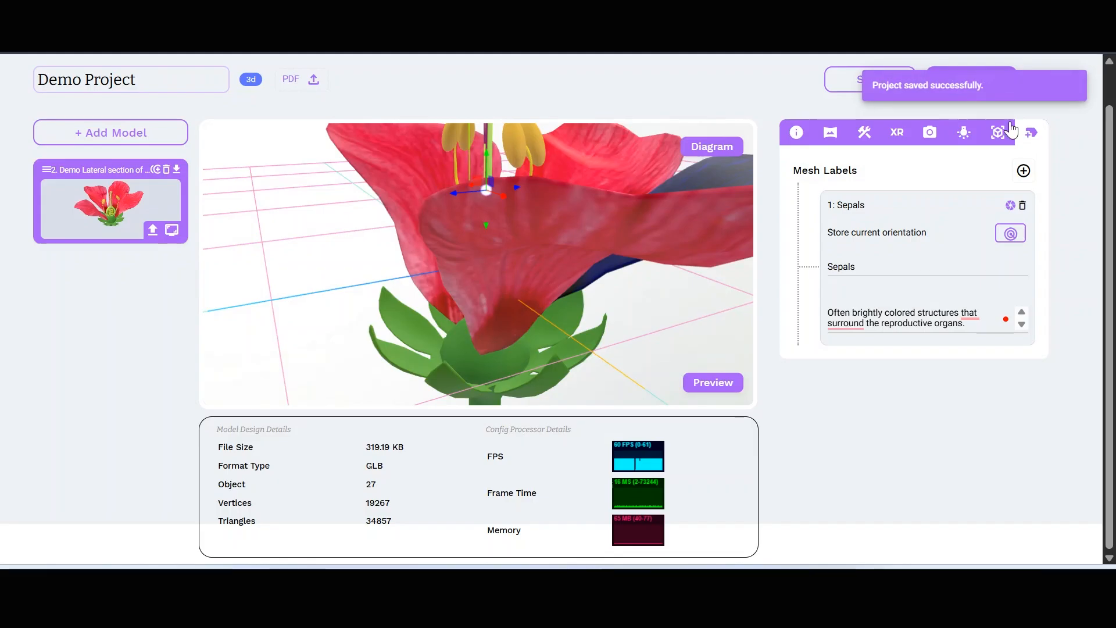
pyautogui.click(964, 79)
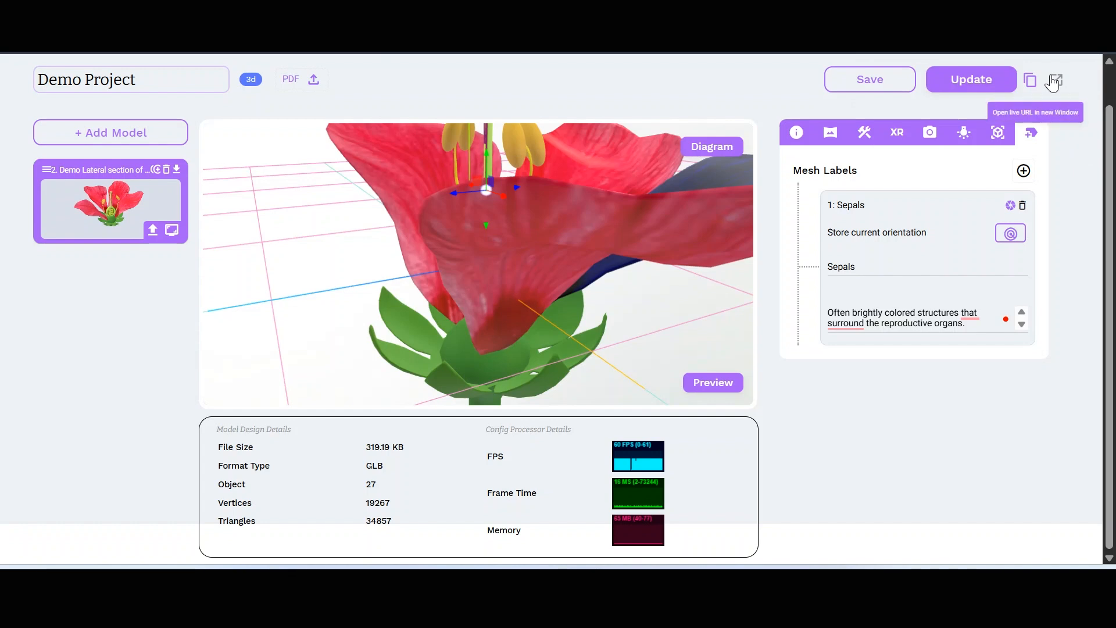
# - Open the live project and view the Sepals label's stored orientation and description
pyautogui.click(1058, 81)
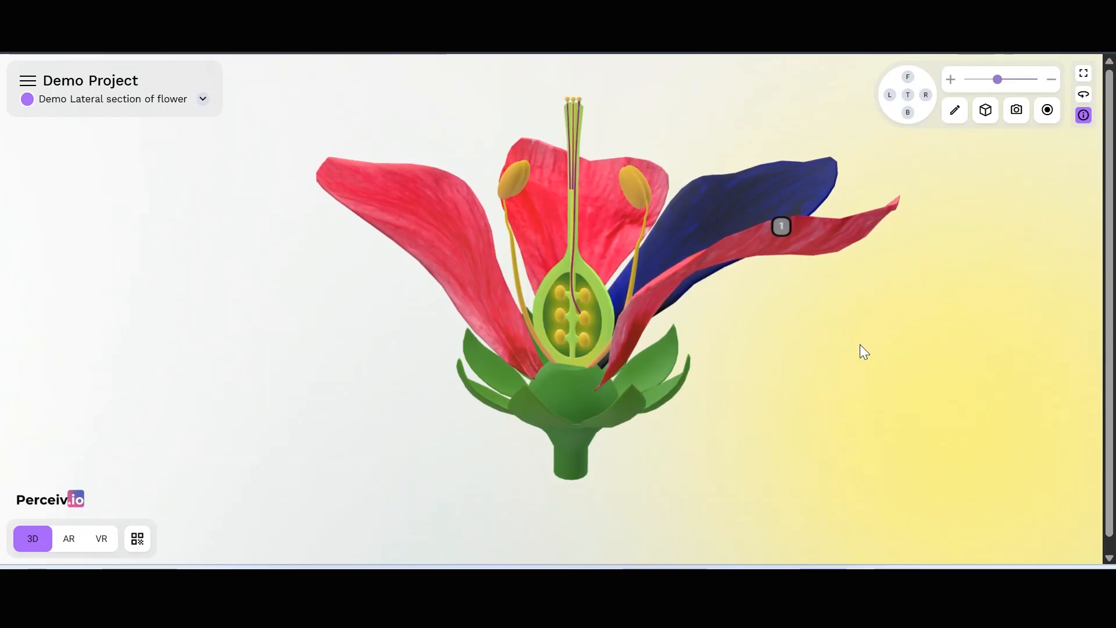
pyautogui.click(783, 231)
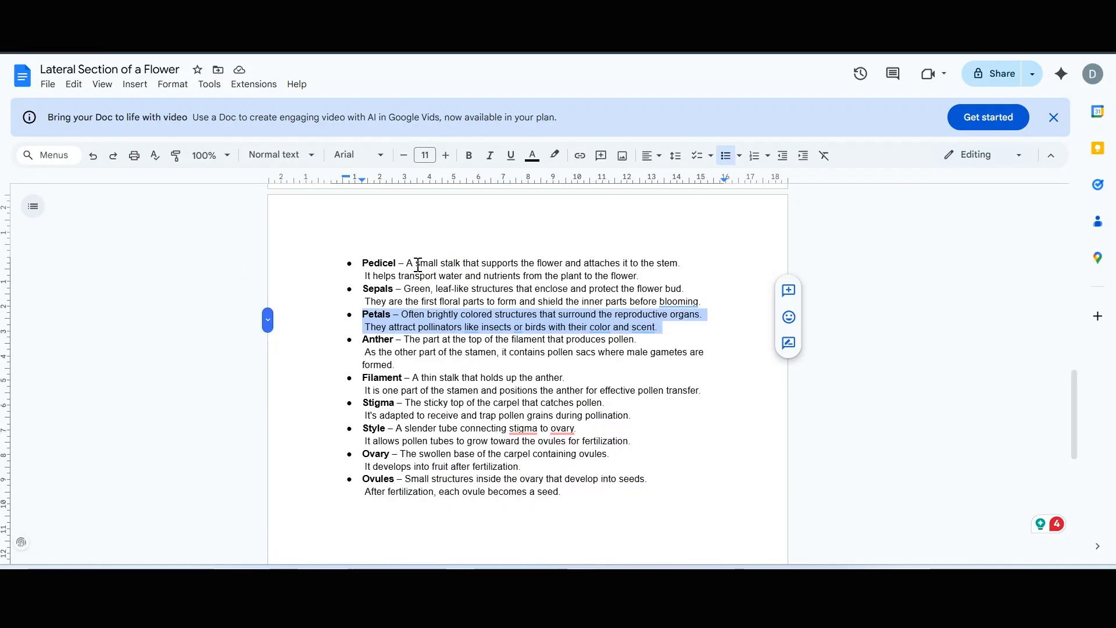
# - Copy the Pedicel description from the Lateral Section of a Flower document and add a second mesh label on the flower's stalk in Perceiv.io
pyautogui.moveTo(404, 263); pyautogui.dragTo(652, 281)
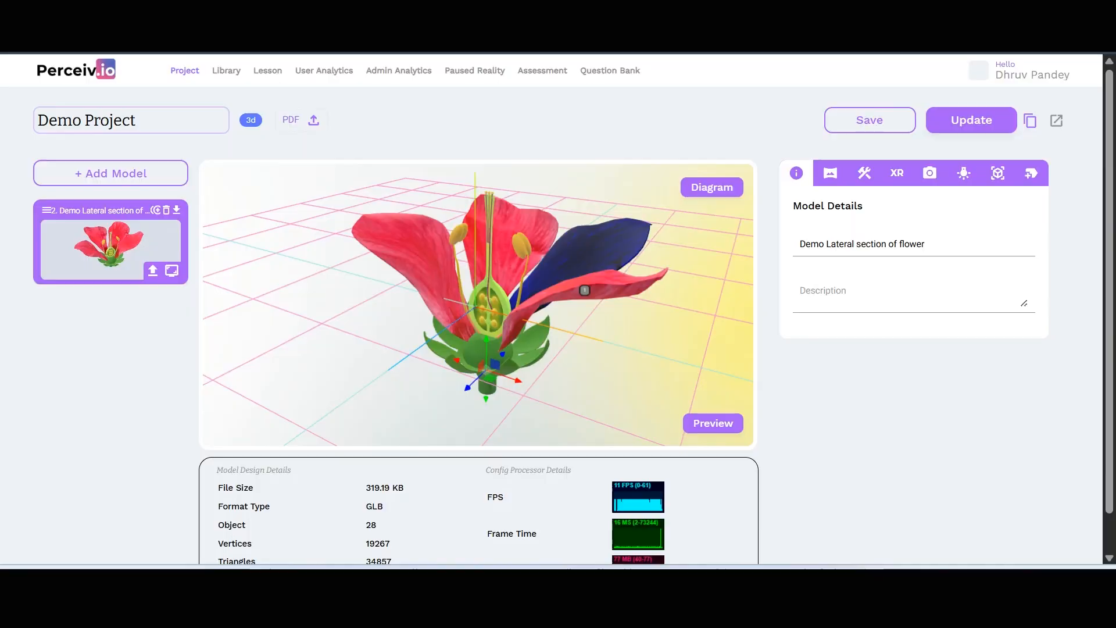
pyautogui.click(1024, 180)
pyautogui.click(1023, 212)
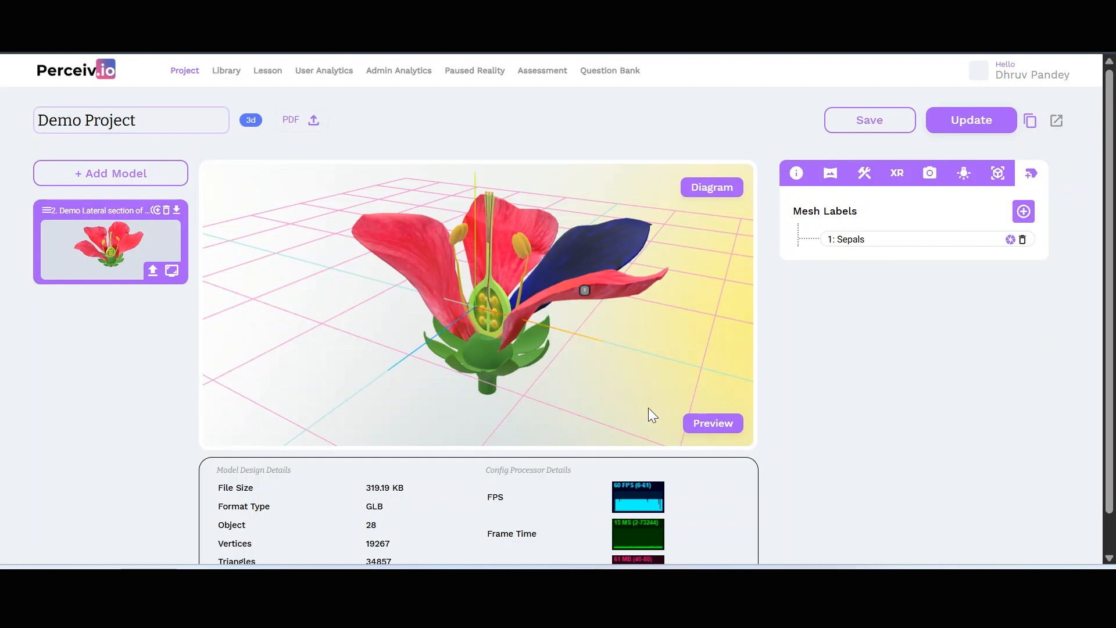
pyautogui.click(496, 379)
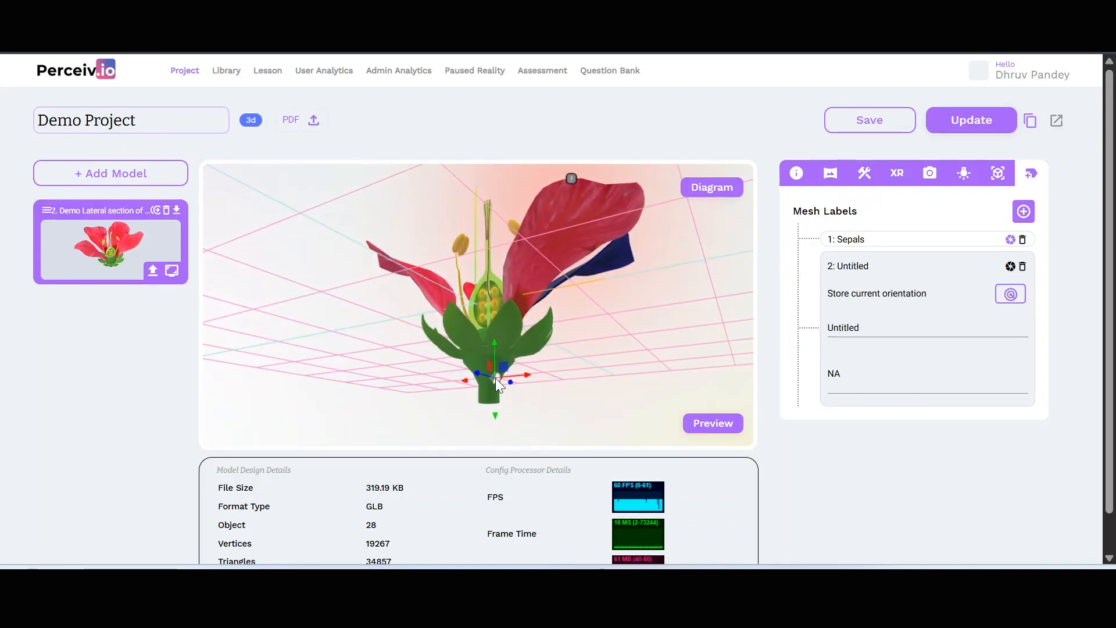
pyautogui.click(1022, 213)
# - Orient a close-up view of the flower's underside showing the stalk and store it as the second mesh label's orientation
pyautogui.moveTo(525, 373); pyautogui.dragTo(529, 375)
pyautogui.moveTo(571, 407); pyautogui.dragTo(567, 412)
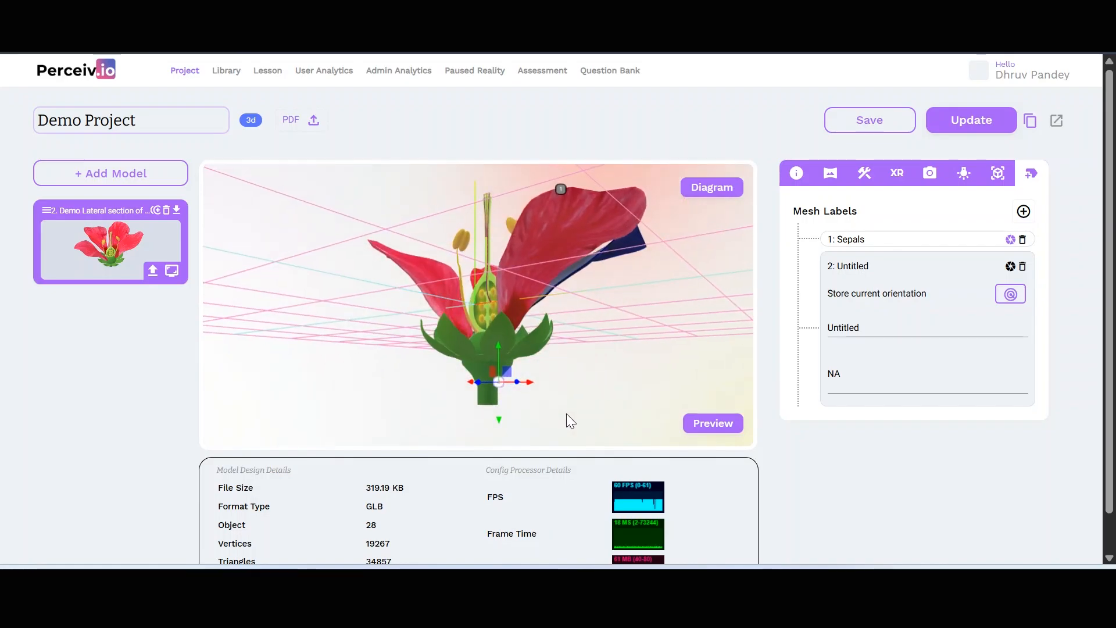
pyautogui.moveTo(635, 386); pyautogui.dragTo(630, 346)
pyautogui.scroll(3, 630, 346)
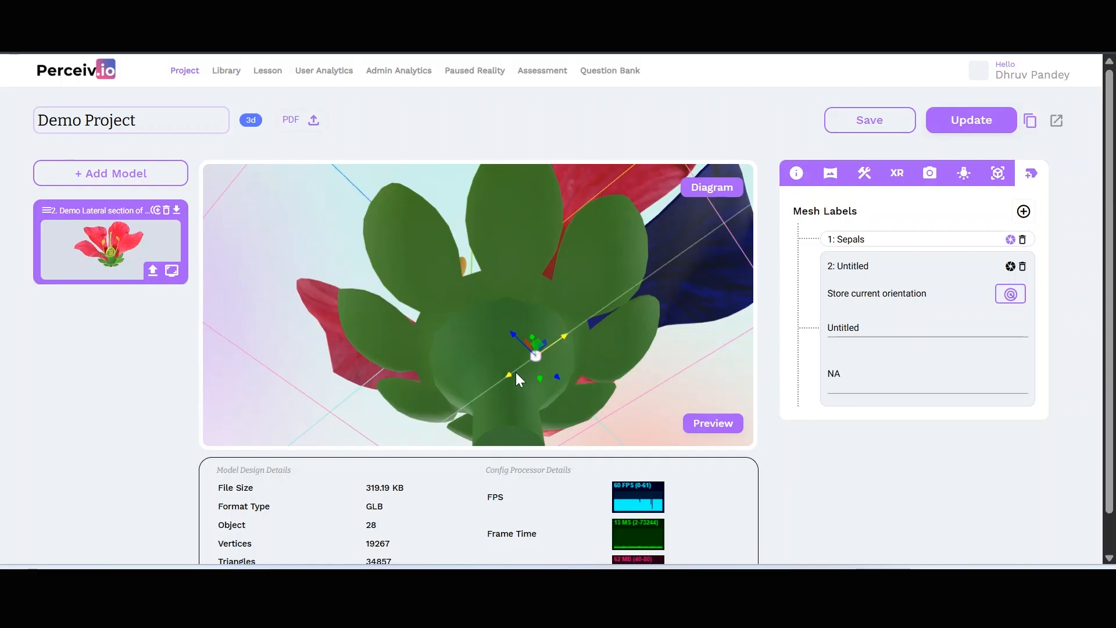
pyautogui.click(1011, 294)
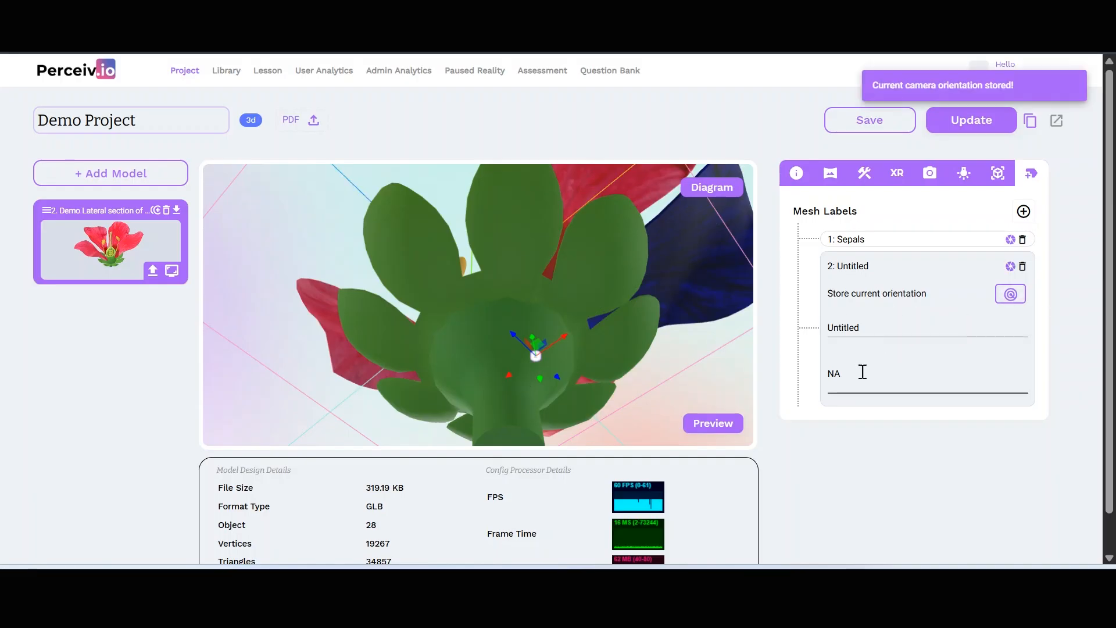
# - Title the second mesh label "Pedicel" and replace its NA description with the copied text
pyautogui.doubleClick(869, 327)
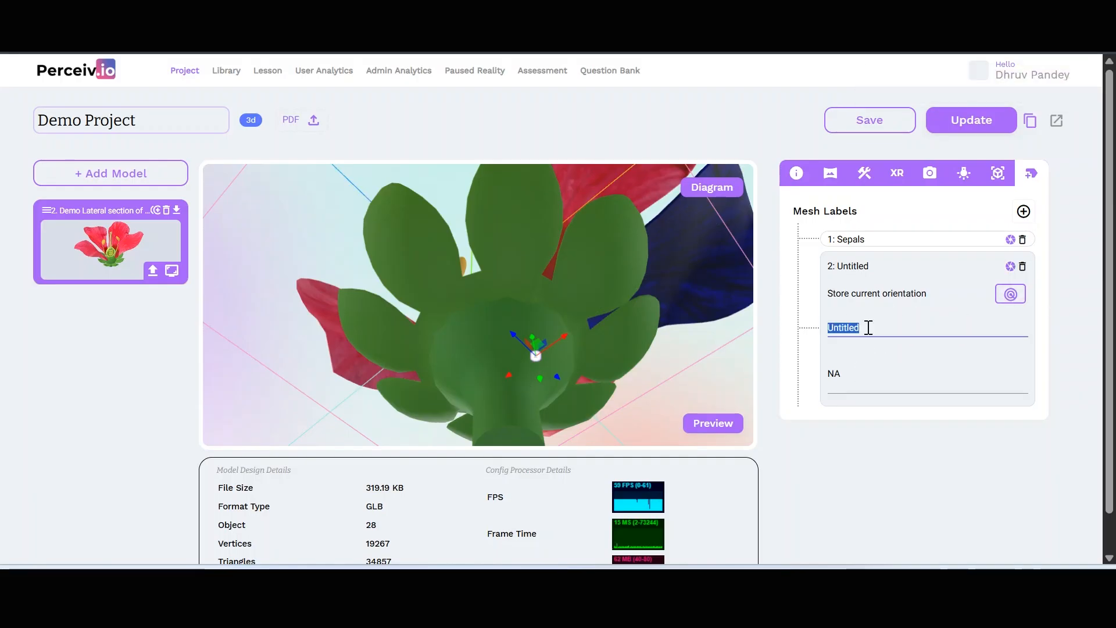
pyautogui.write('p')
pyautogui.press('BackSpace')
pyautogui.write('Pedicel')
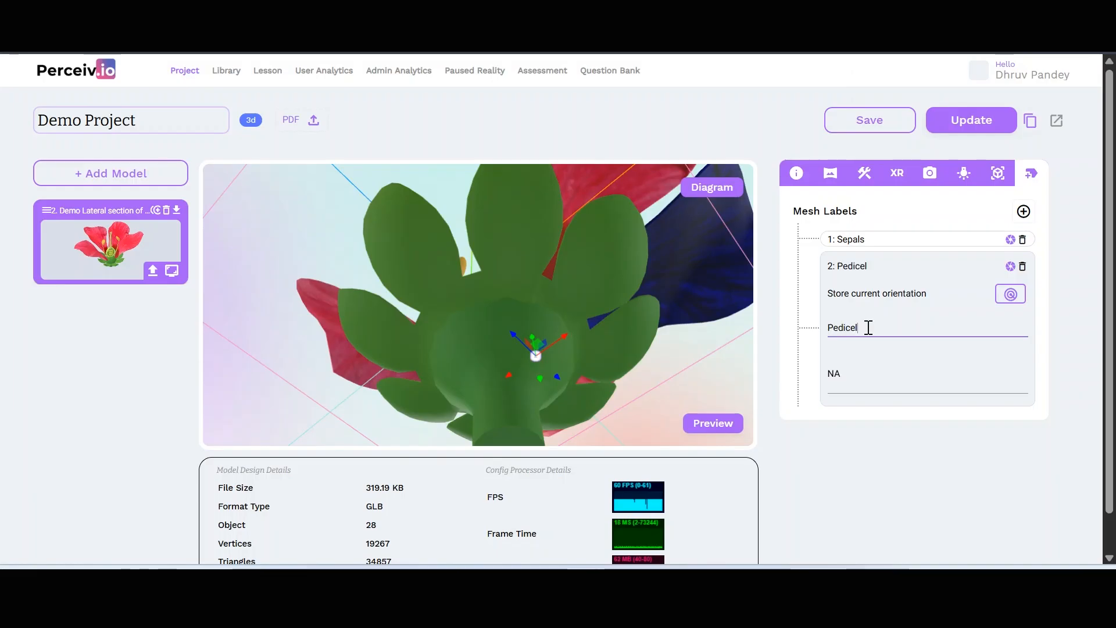
pyautogui.click(845, 377)
pyautogui.hotkey('ctrl', 'v')
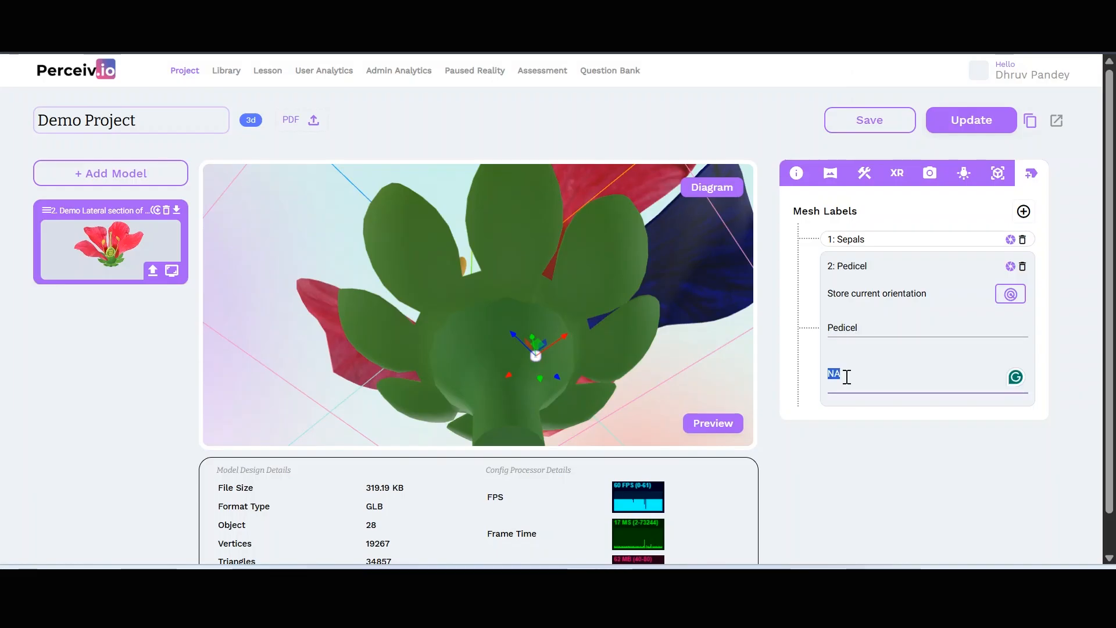
pyautogui.scroll(1, 847, 377)
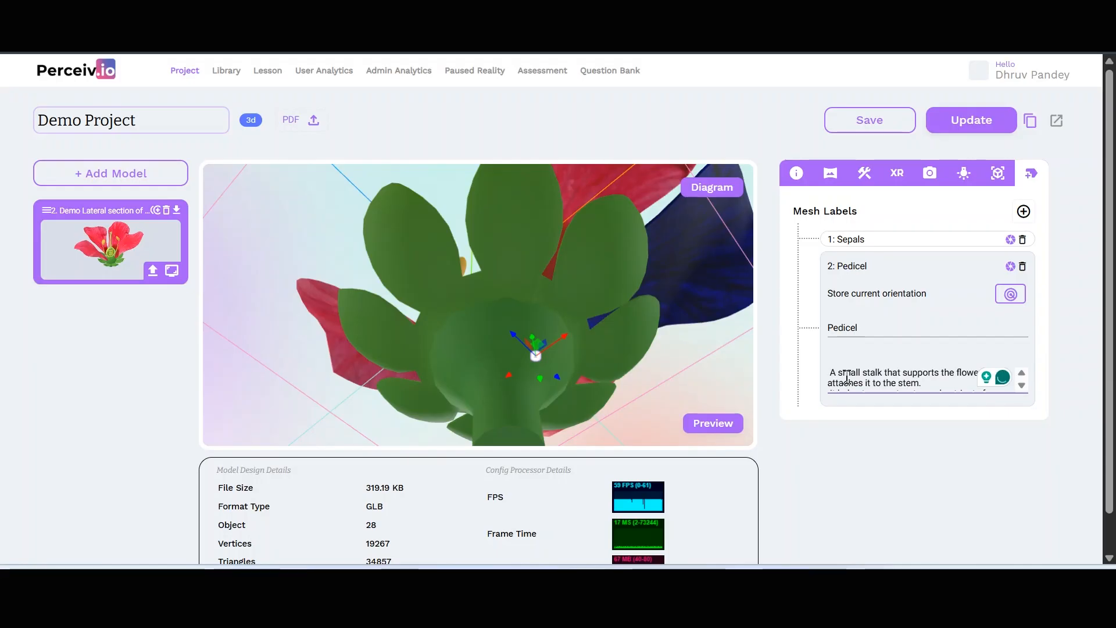
# - Save the project and update its launched version with the Pedicel label
pyautogui.click(871, 118)
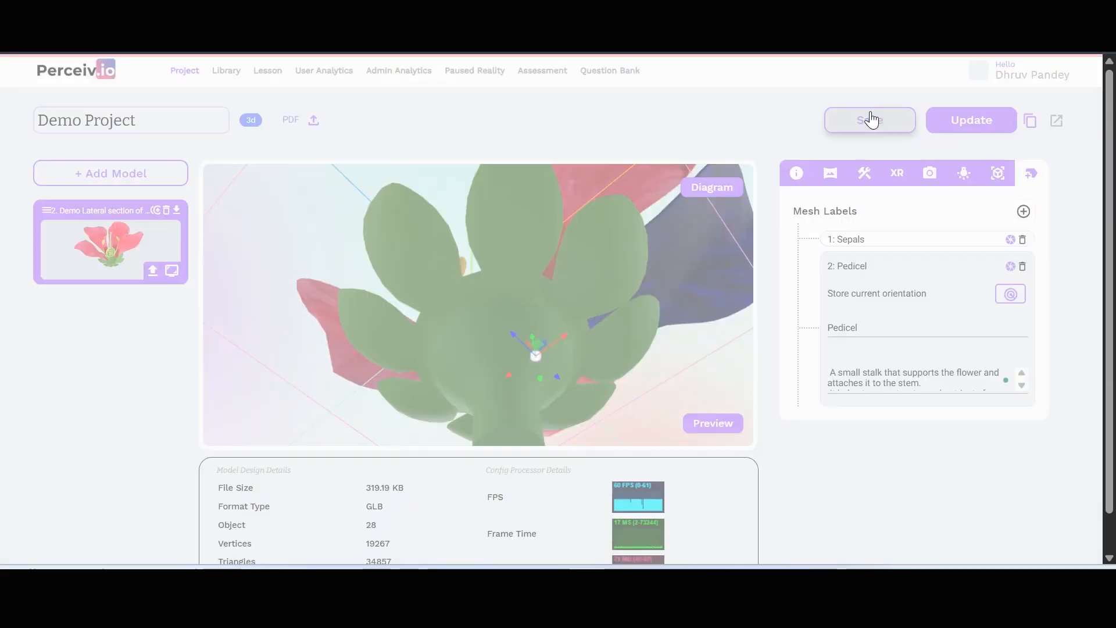
pyautogui.click(982, 126)
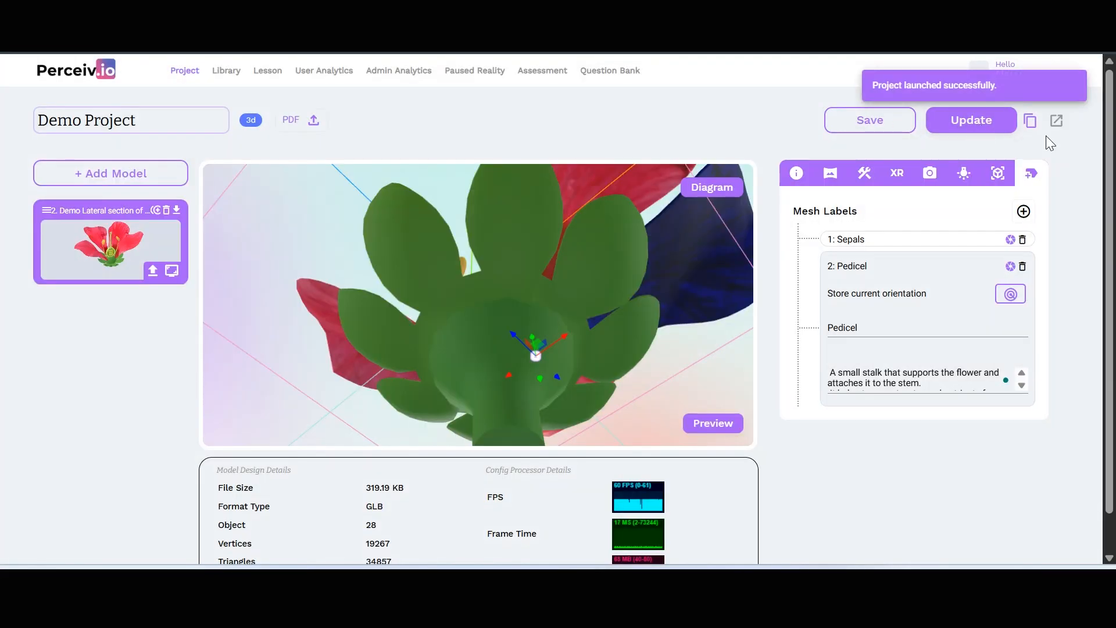
# - Open the live project, view the Sepals and Pedicel labels in sequence, and return to the project editor
pyautogui.click(1056, 122)
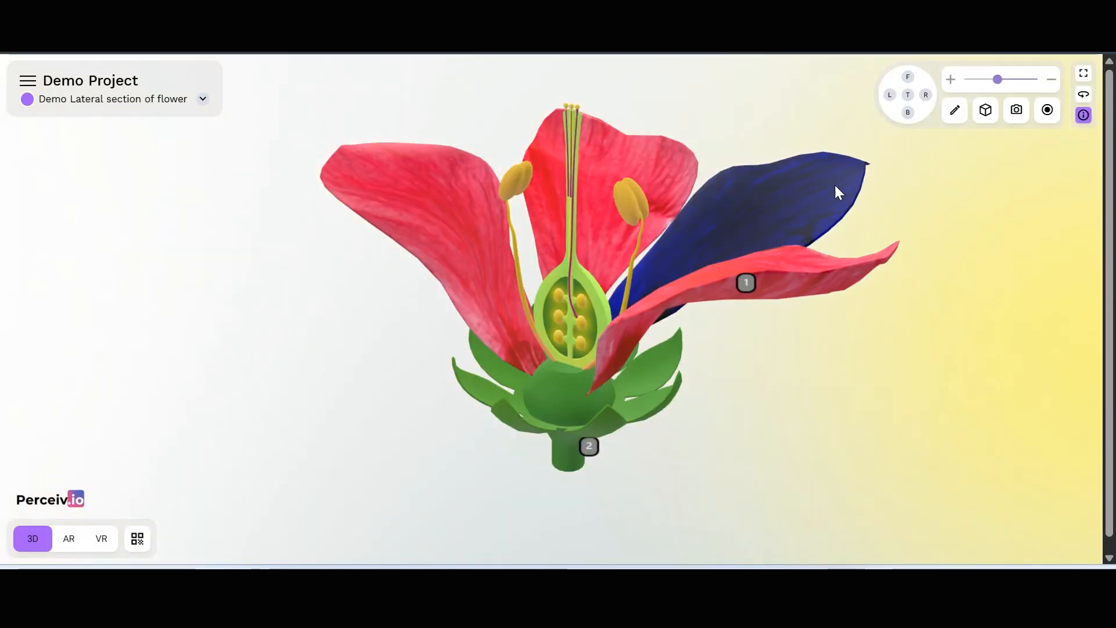
pyautogui.click(747, 285)
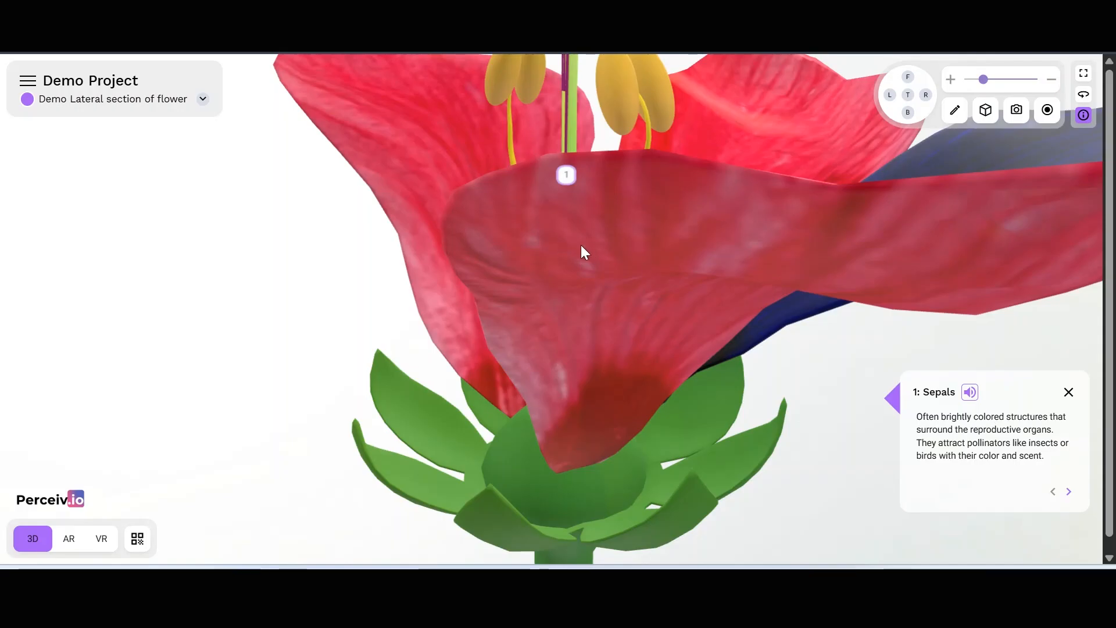
pyautogui.click(1070, 492)
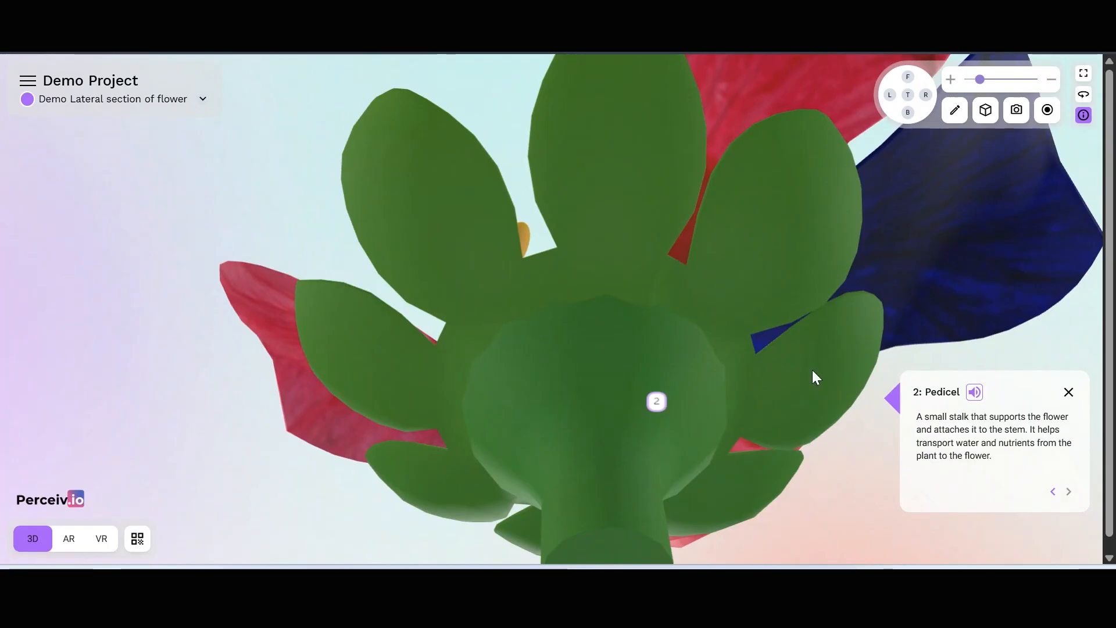
pyautogui.click(22, 50)
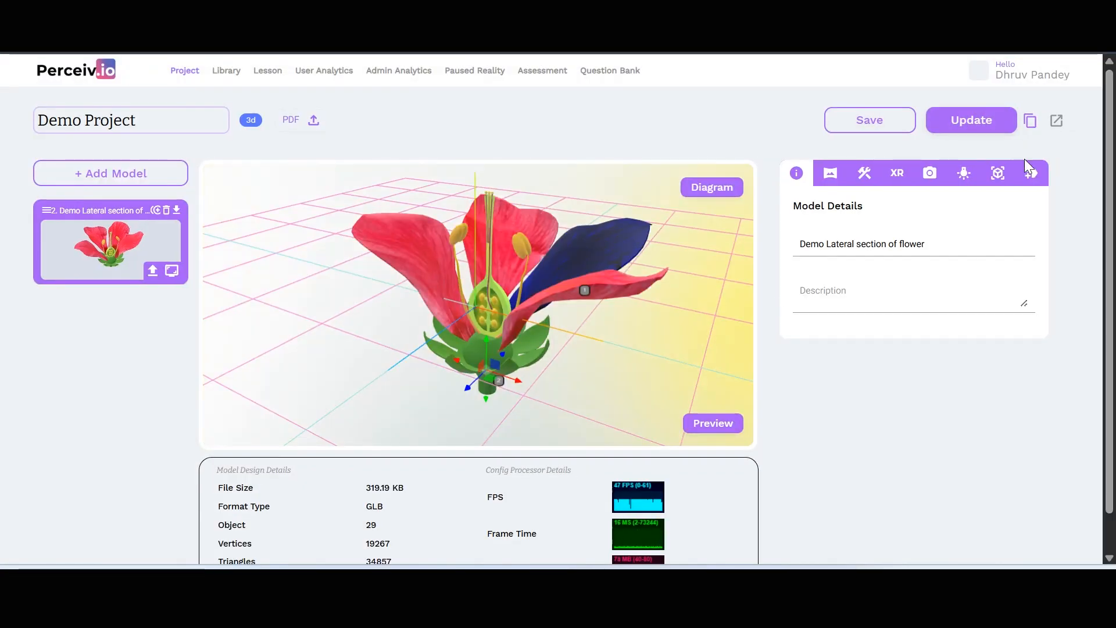
# - Display the project's mesh labels and copy the Ovules description, without its heading, from the Lateral Section of a Flower document
pyautogui.click(1031, 175)
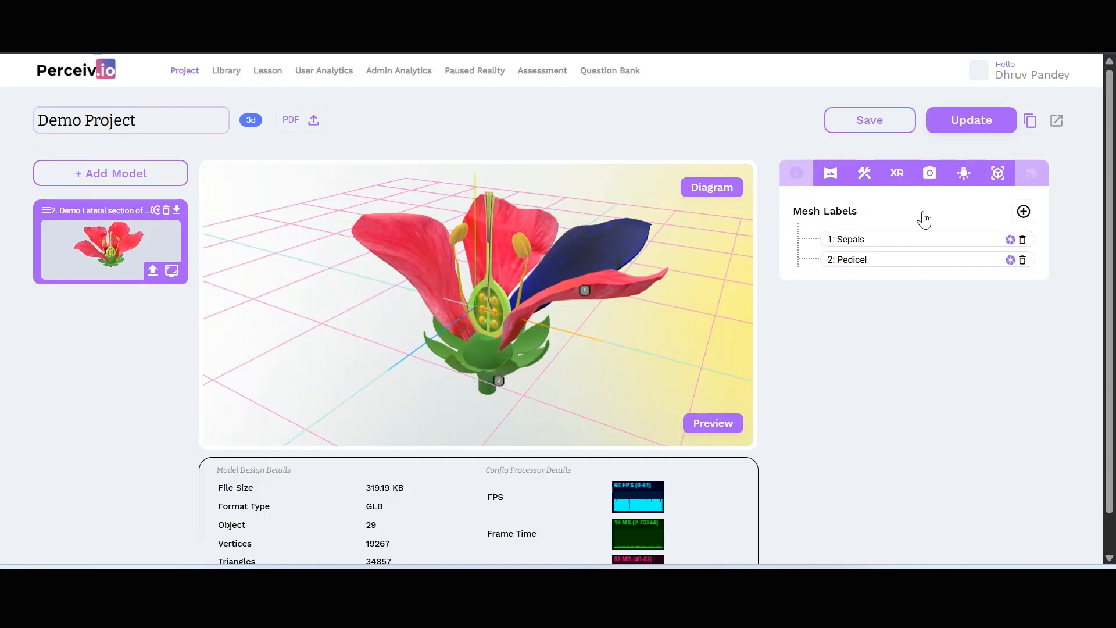
pyautogui.click(175, 29)
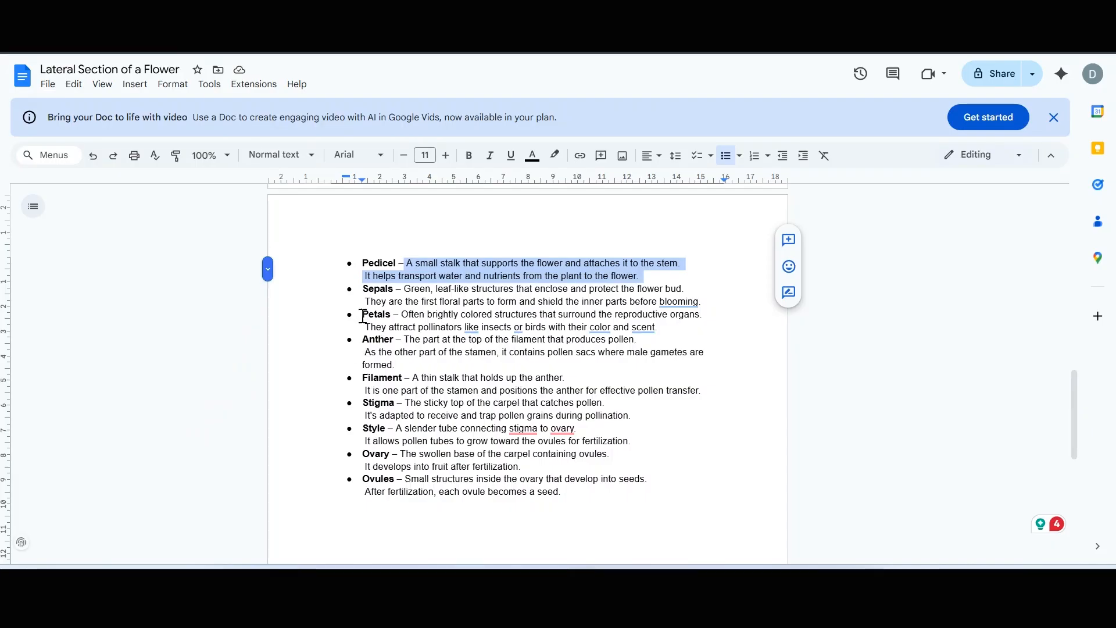
pyautogui.click(401, 453)
pyautogui.moveTo(401, 453); pyautogui.dragTo(530, 484)
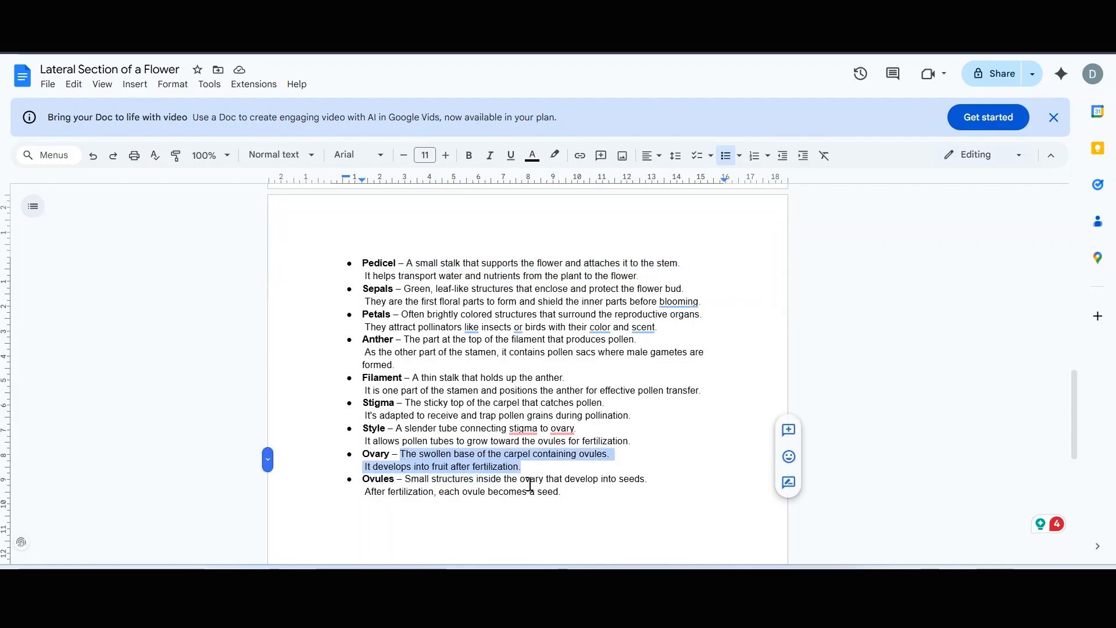
pyautogui.click(563, 493)
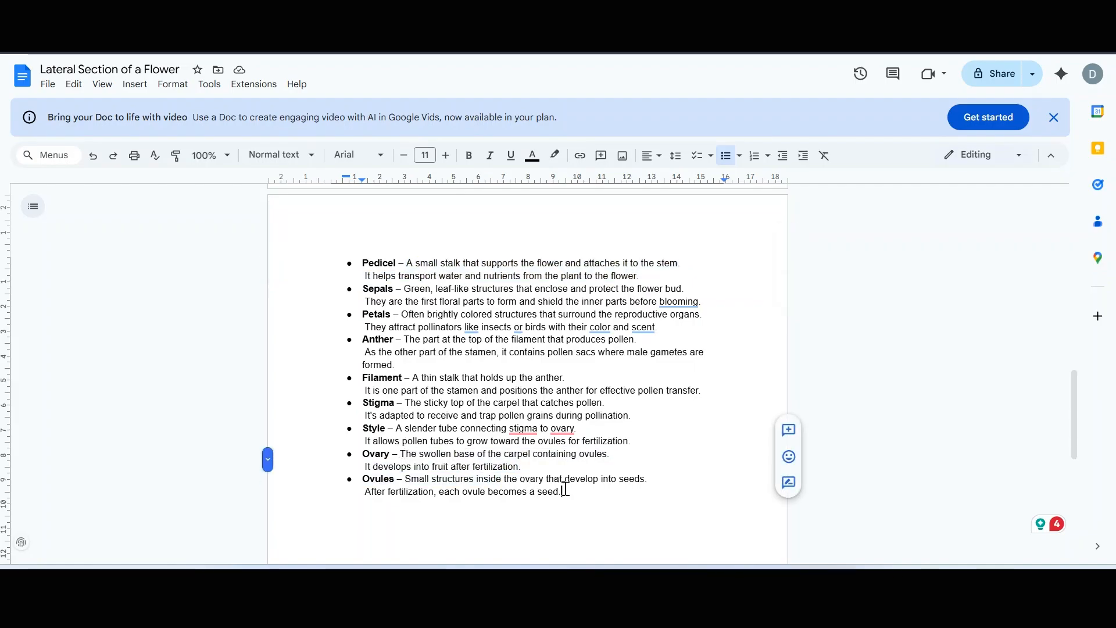
pyautogui.moveTo(563, 493); pyautogui.dragTo(411, 478)
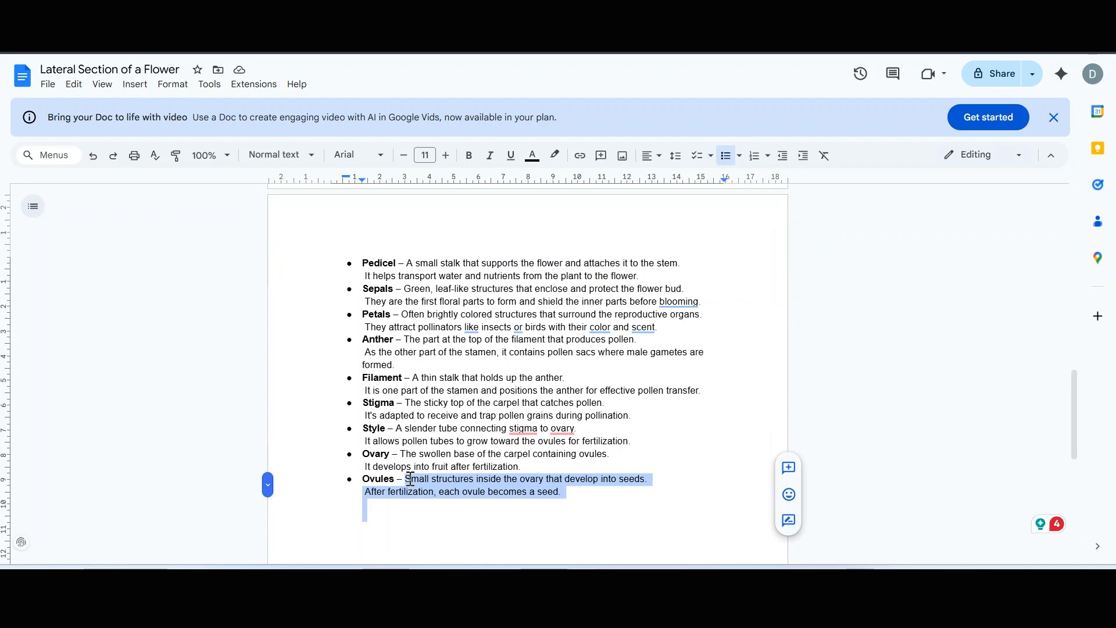
pyautogui.hotkey('ctrl', 'Tab')
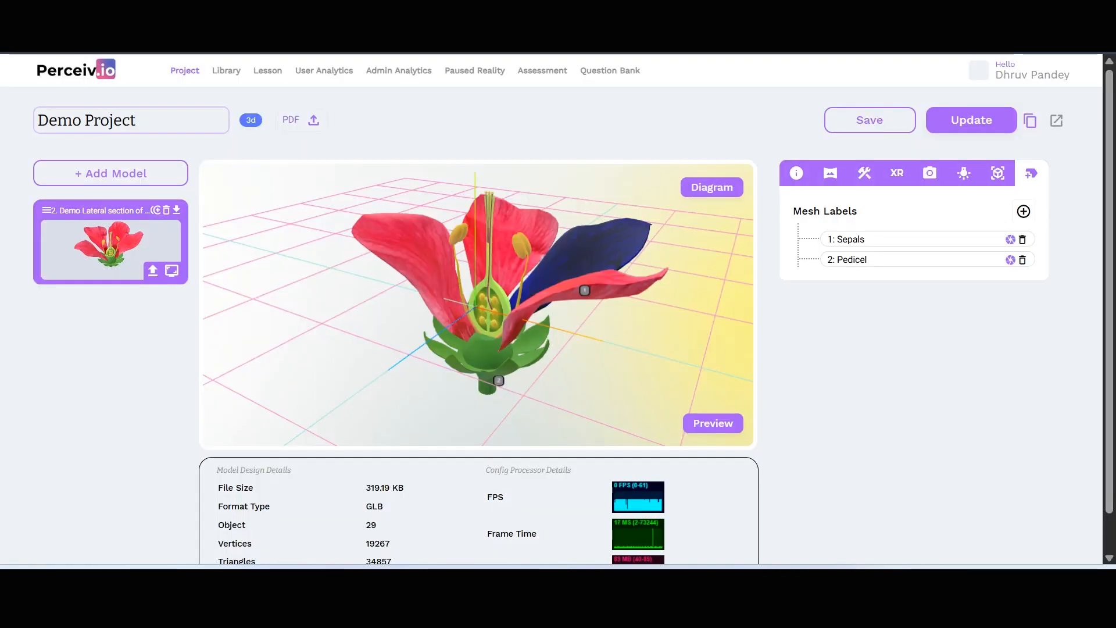
# - Add a third mesh label inside the ovary and move it onto the middle ovule at the end of the purple tube
pyautogui.click(1024, 212)
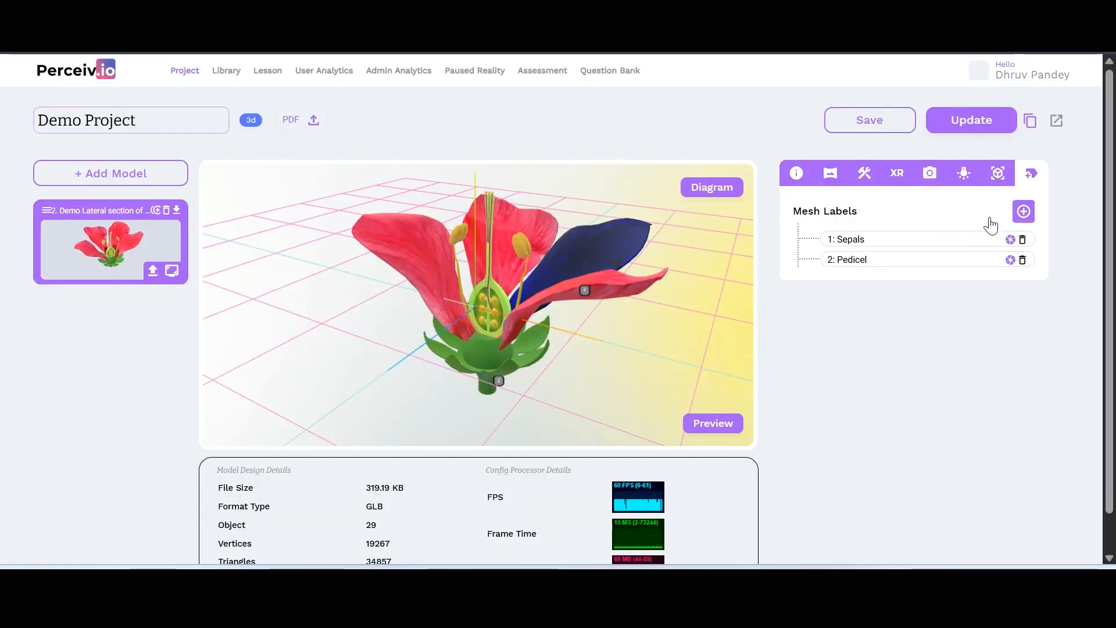
pyautogui.click(482, 313)
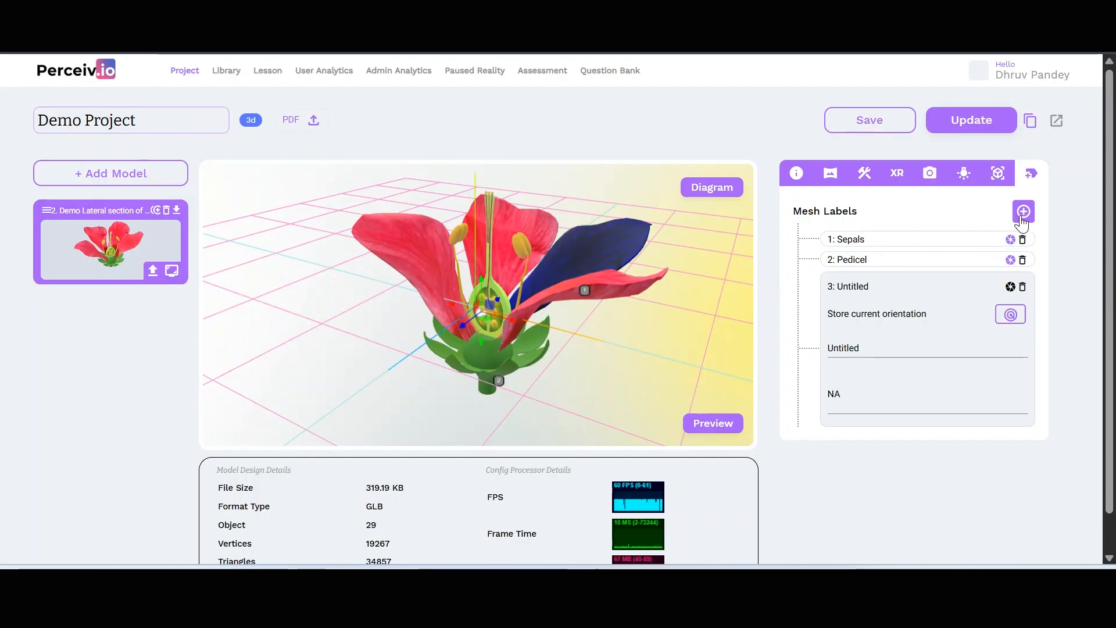
pyautogui.scroll(10, 571, 364)
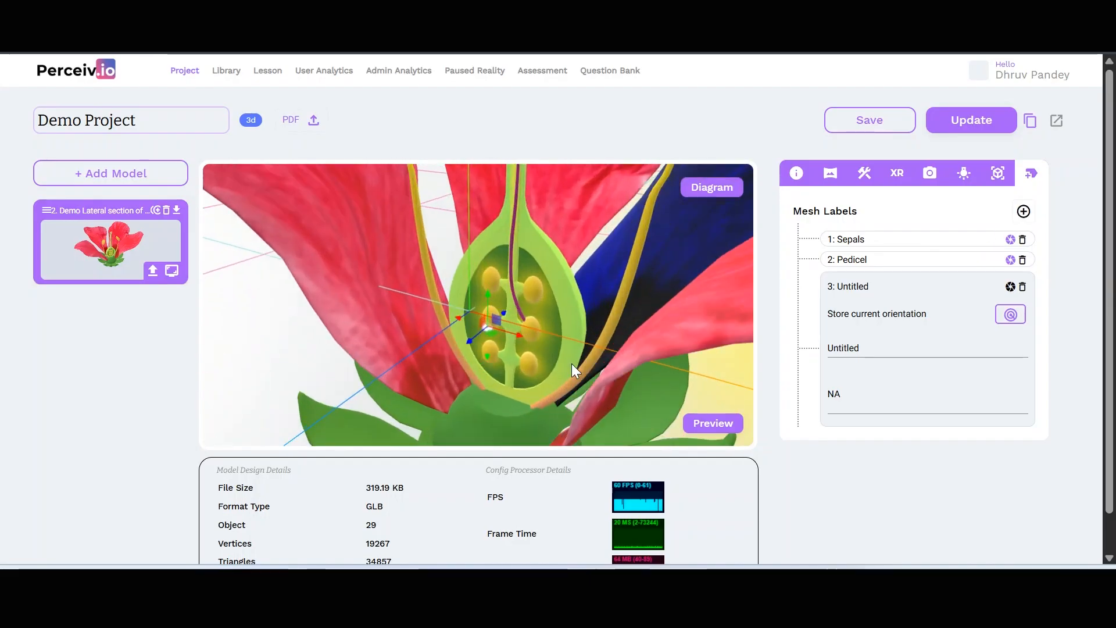
pyautogui.moveTo(471, 350); pyautogui.dragTo(585, 356)
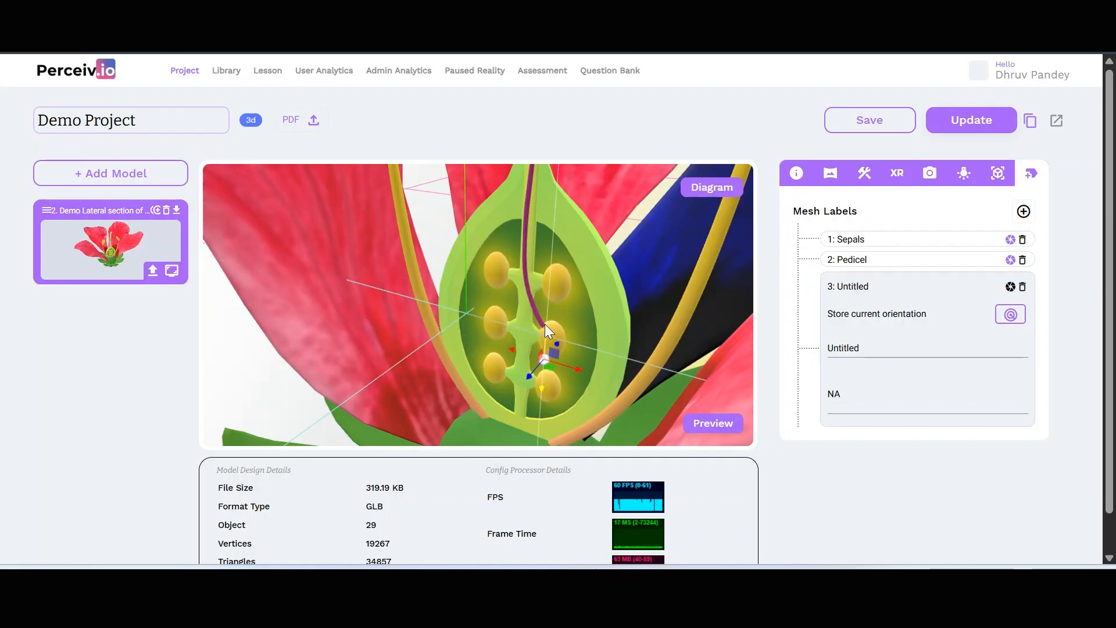
pyautogui.moveTo(601, 325); pyautogui.dragTo(583, 336)
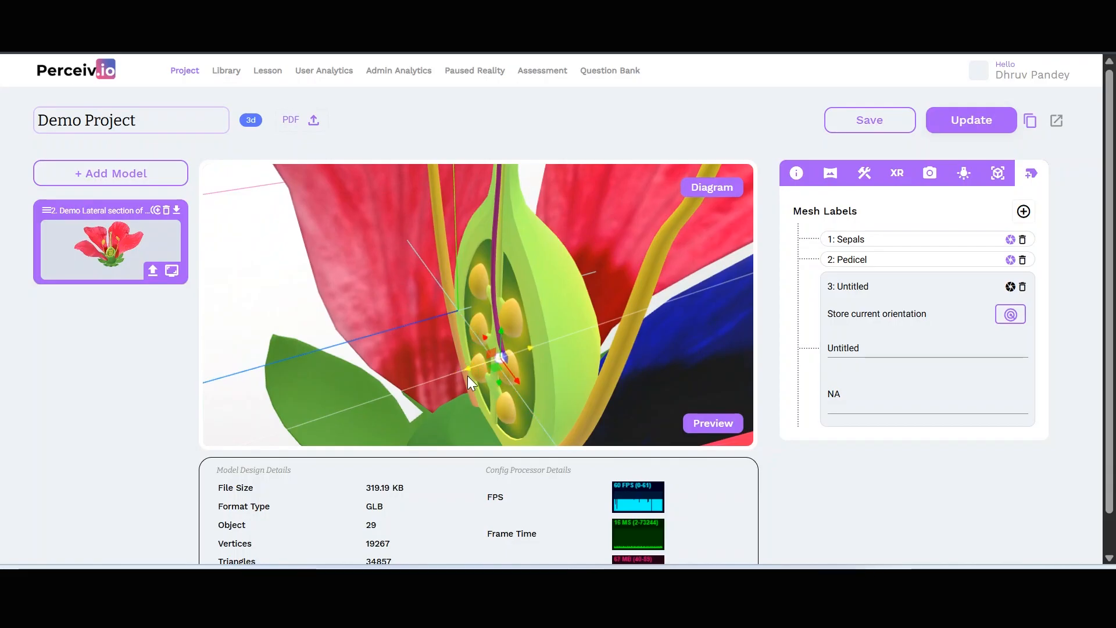
pyautogui.moveTo(605, 363); pyautogui.dragTo(624, 343)
pyautogui.scroll(1, 640, 350)
pyautogui.scroll(-1, 640, 350)
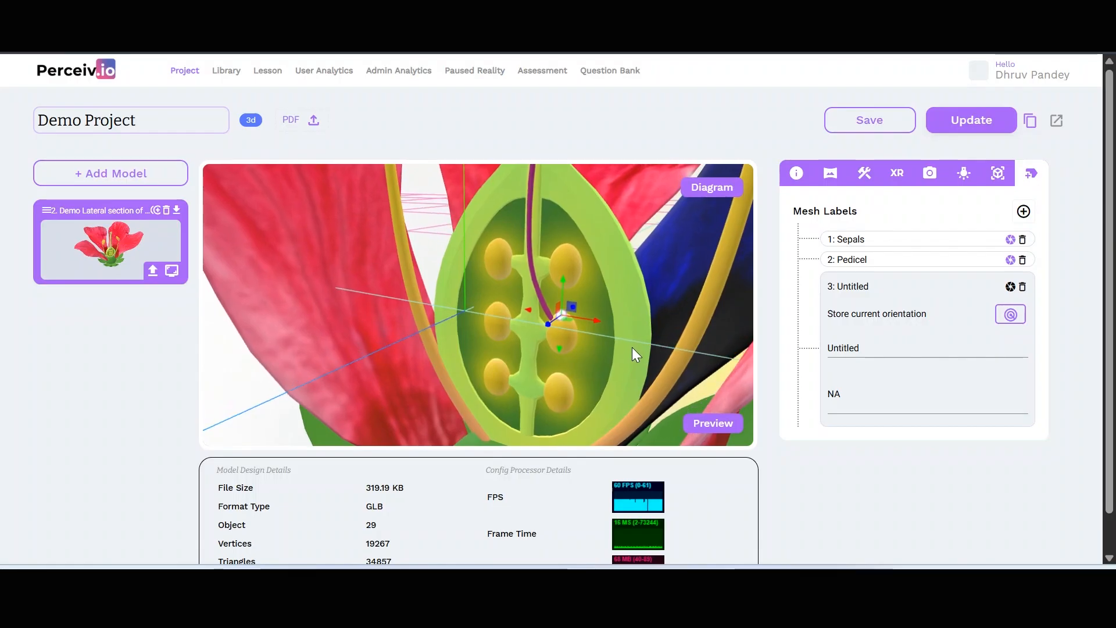
# - Complete the third mesh label with the title "Ovule", the copied Ovules description and the current ovary close-up as its stored orientation
pyautogui.doubleClick(880, 347)
pyautogui.write('Ovule')
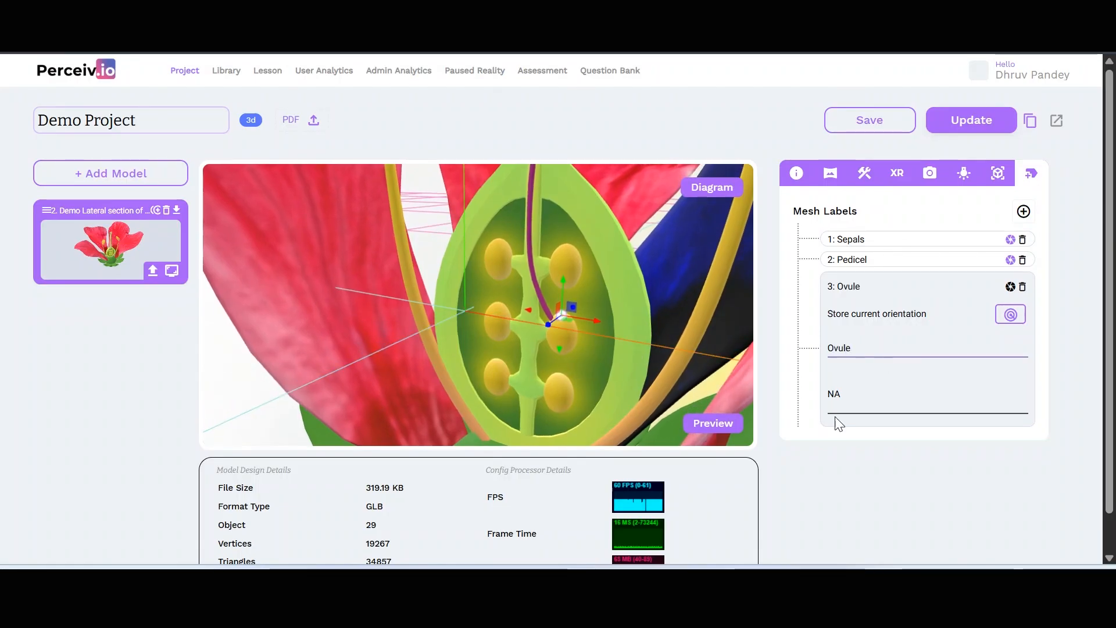
pyautogui.click(851, 391)
pyautogui.write('Small structures inside the ovary that develop into seeds.')
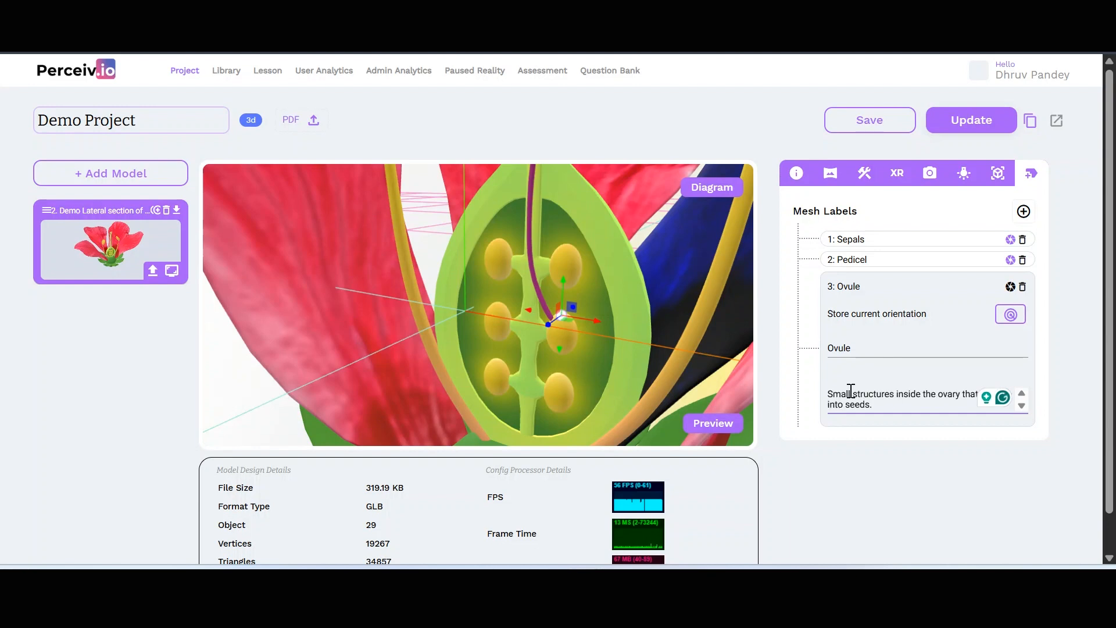
pyautogui.click(1011, 314)
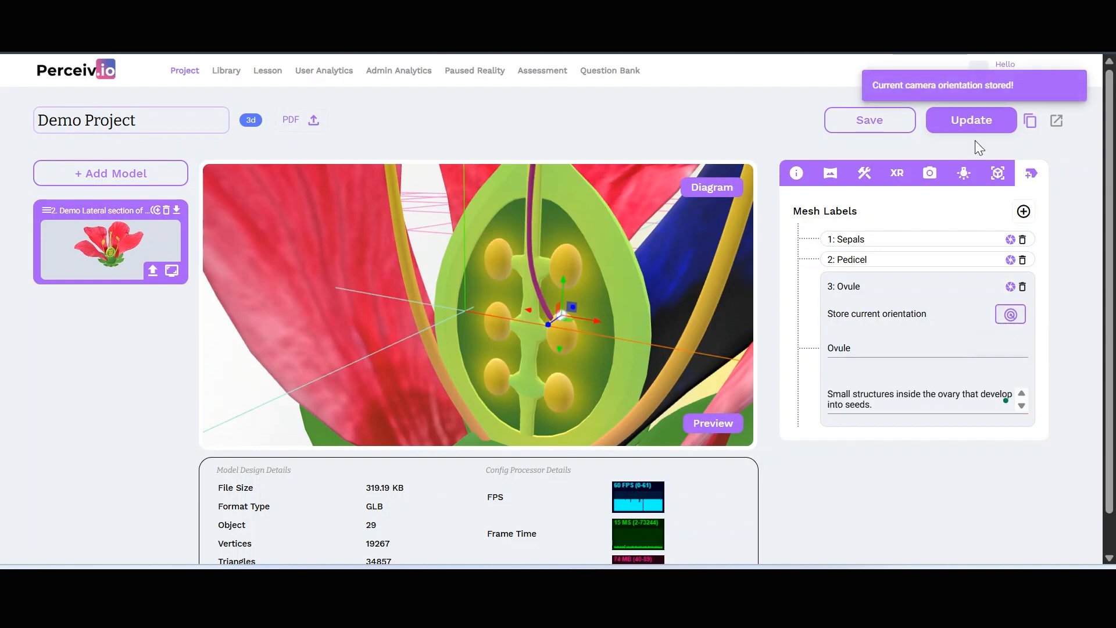
# - Update the launched project with the Ovule label and open its live version
pyautogui.click(973, 120)
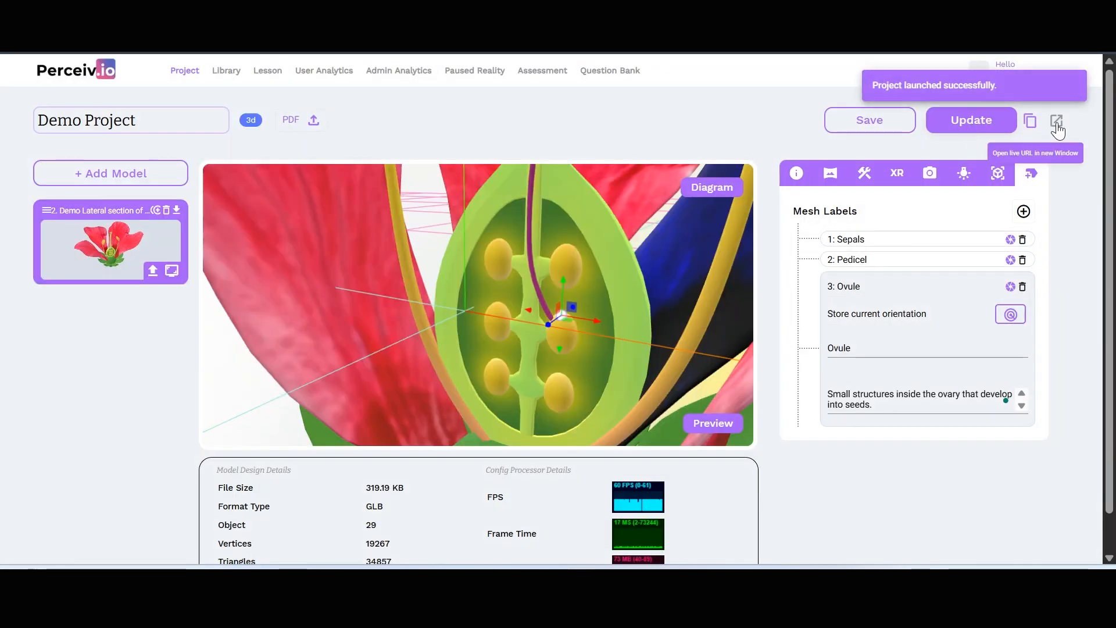
pyautogui.click(1057, 123)
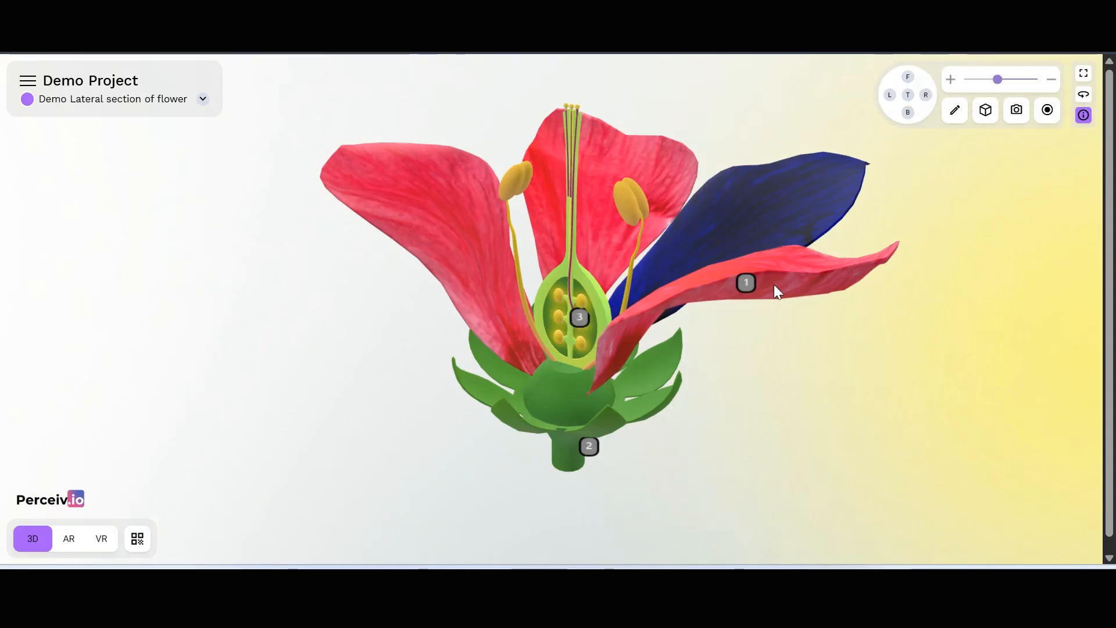
# - Go through the Sepals, Pedicel and Ovule labels of the live flower and read each description at its stored orientation
pyautogui.click(744, 284)
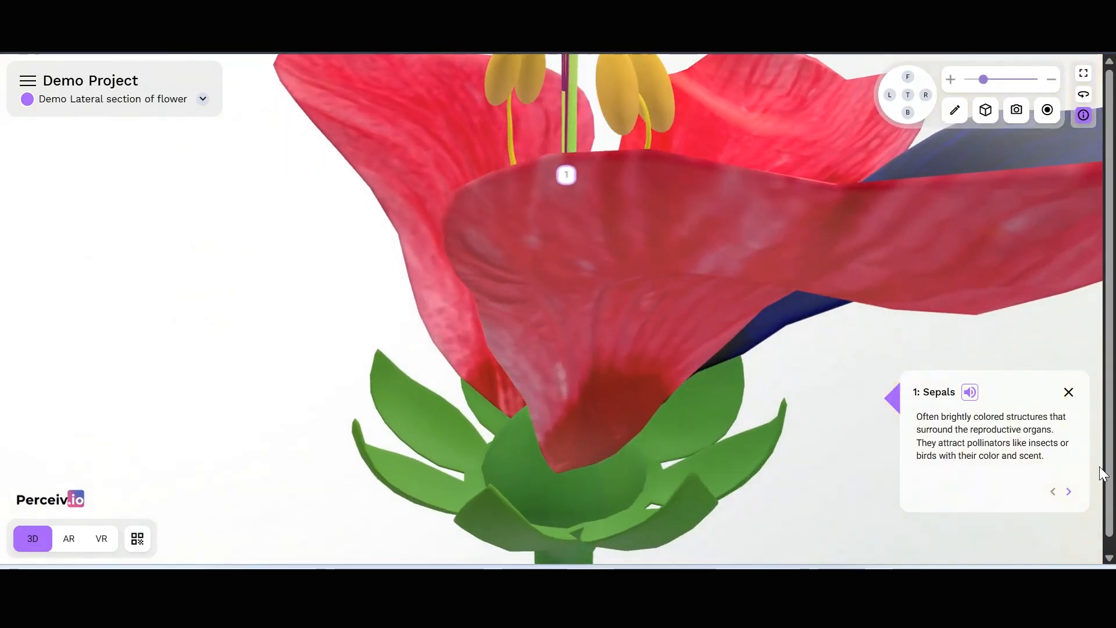
pyautogui.click(1068, 493)
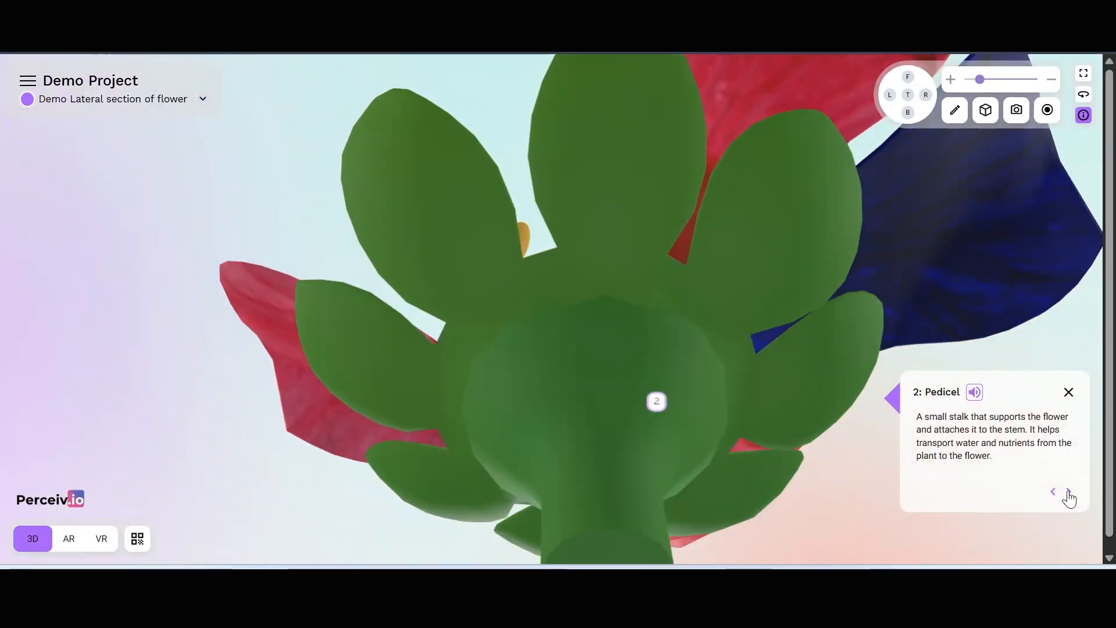
pyautogui.click(1055, 497)
pyautogui.click(1069, 496)
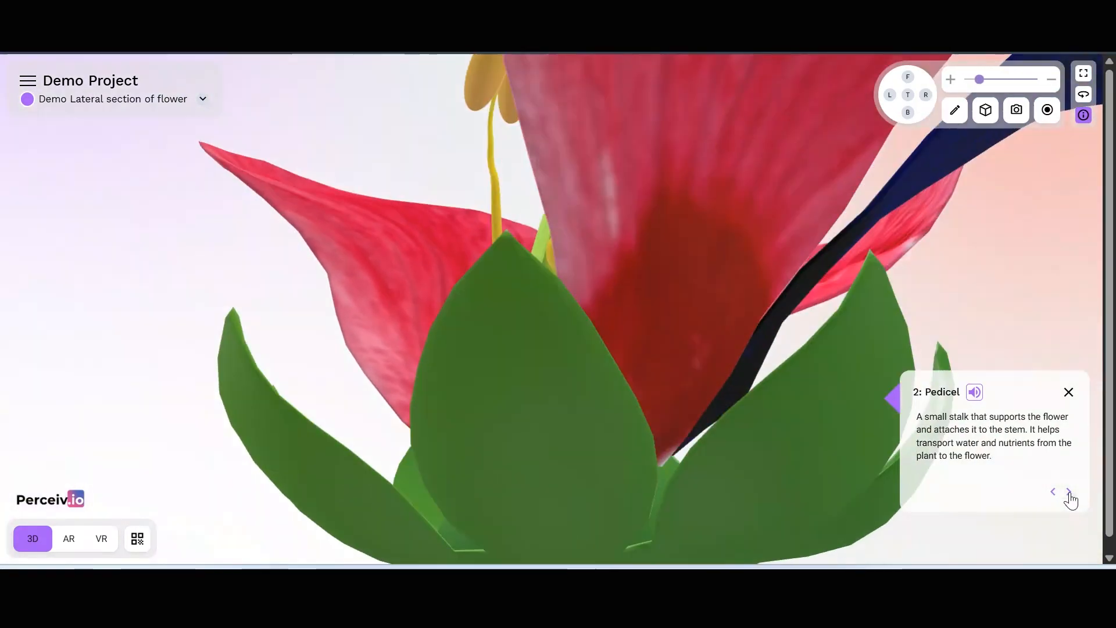
pyautogui.click(1069, 493)
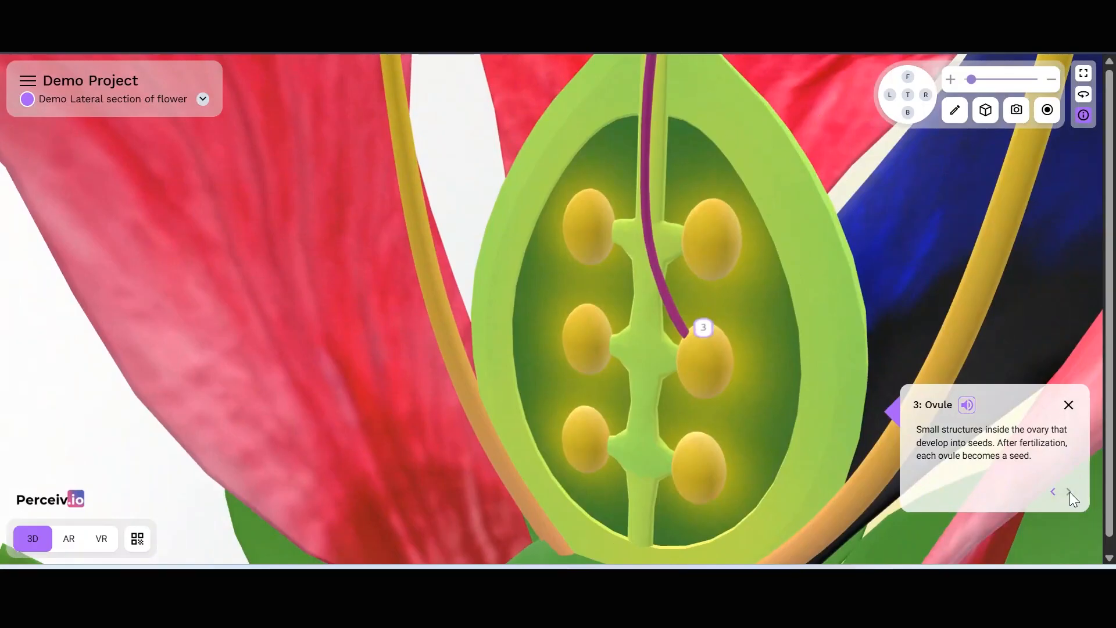
pyautogui.scroll(-5, 406, 312)
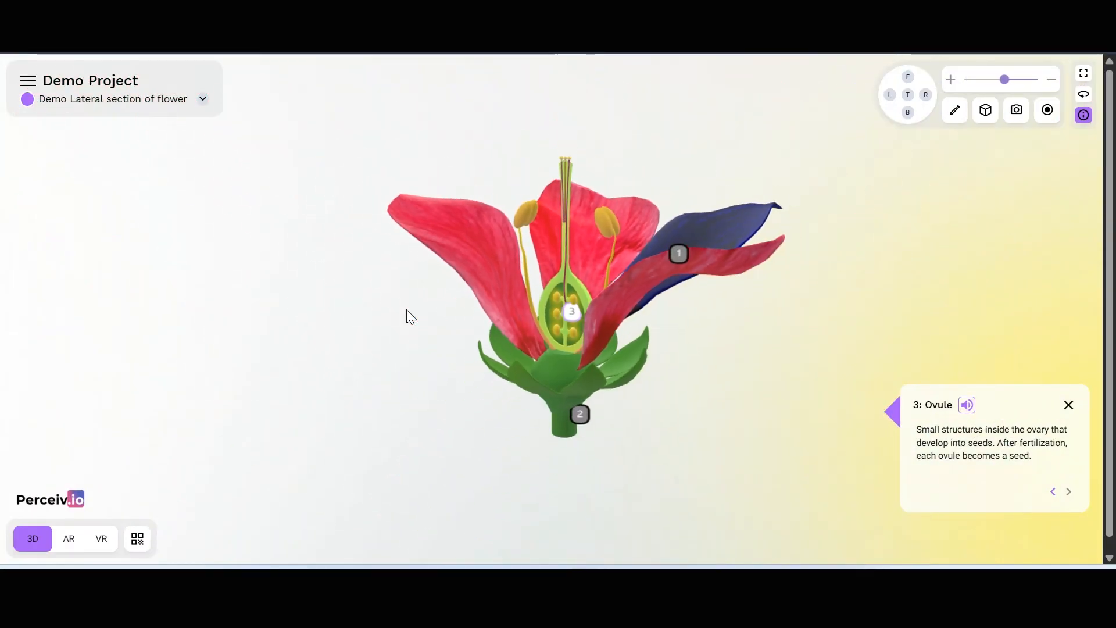
pyautogui.moveTo(406, 314); pyautogui.dragTo(585, 298)
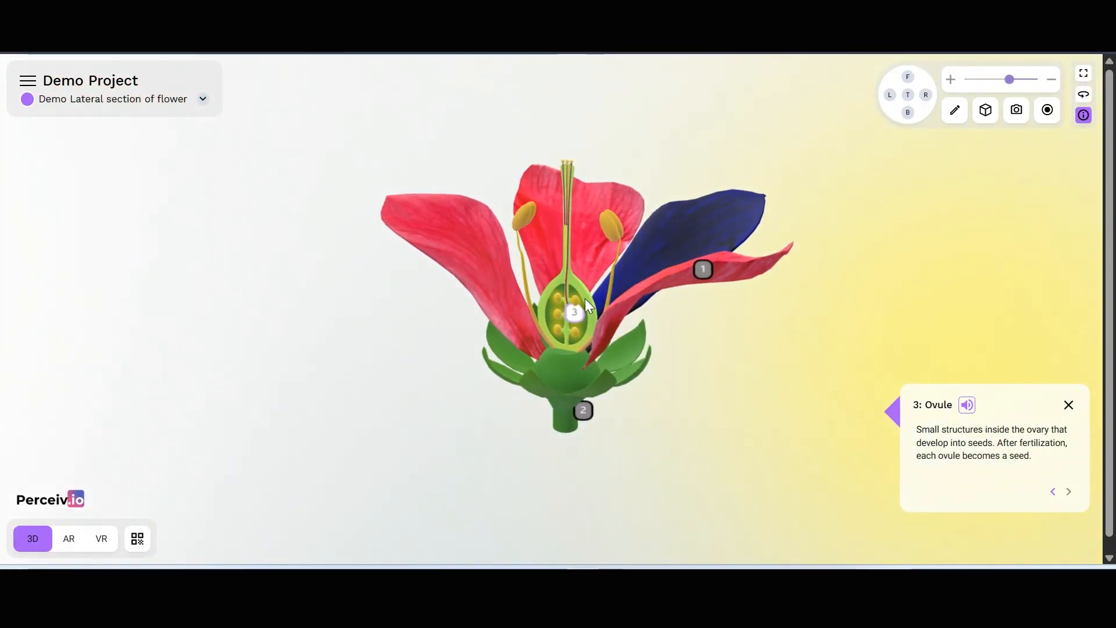
# - Toggle the numbered labels on the live flower and leave them hidden
pyautogui.click(1085, 116)
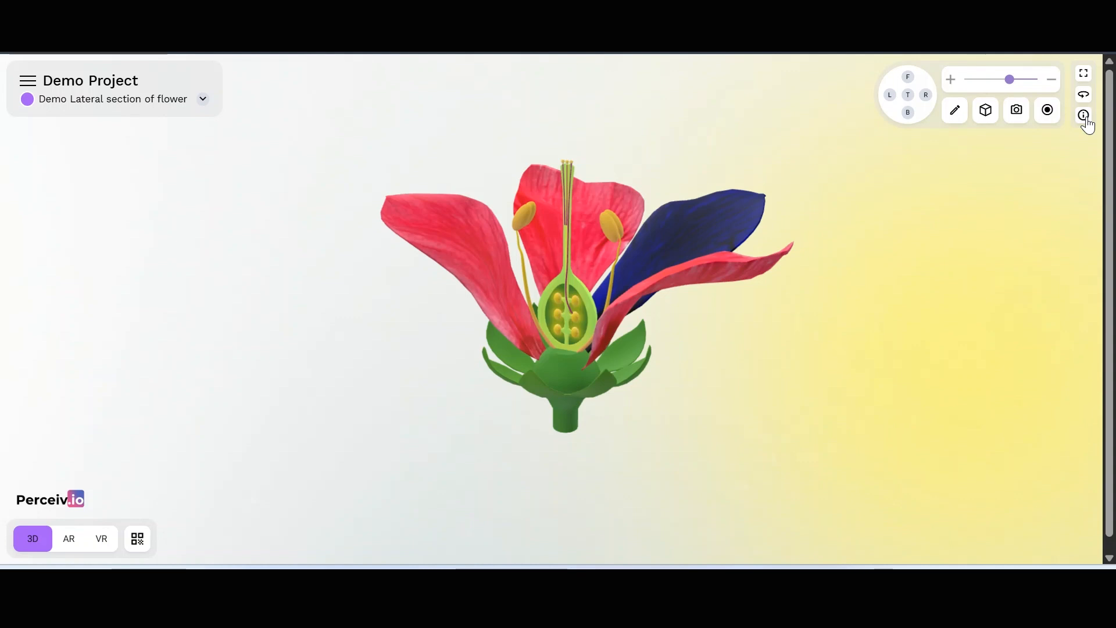
pyautogui.click(1085, 117)
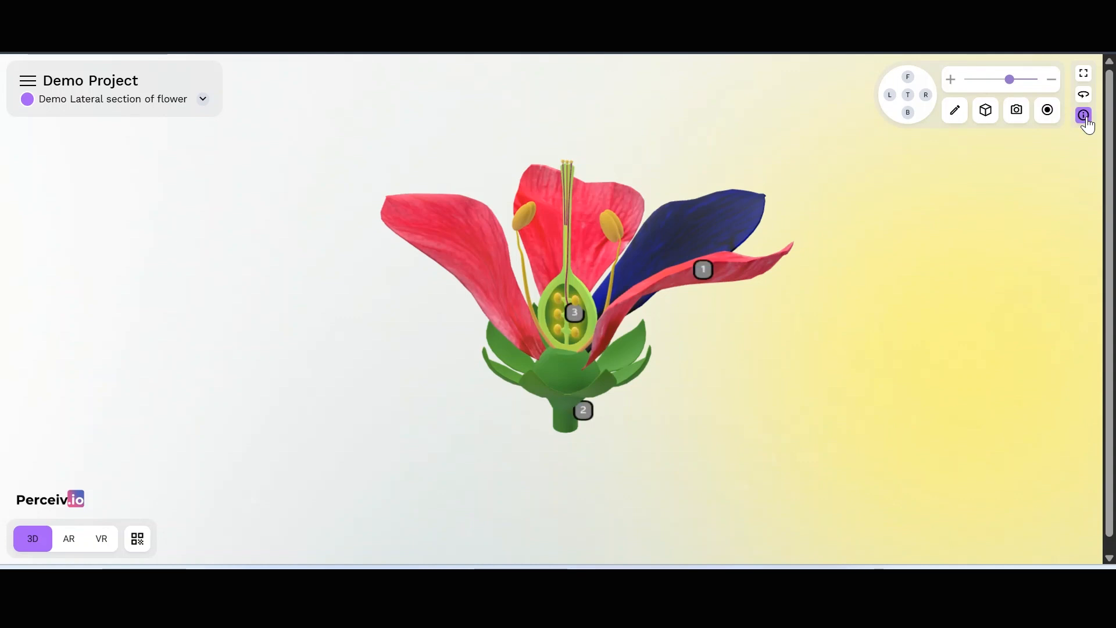
pyautogui.click(1085, 116)
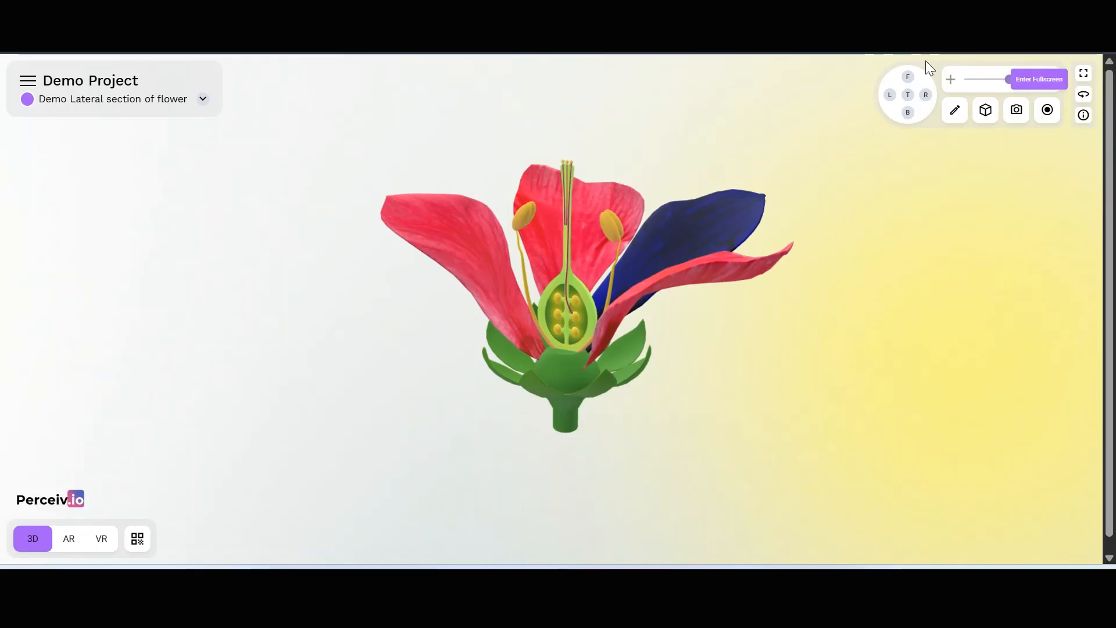
# - Examine the unlabelled flower at different zoom levels and in its back and left views
pyautogui.scroll(3, 804, 270)
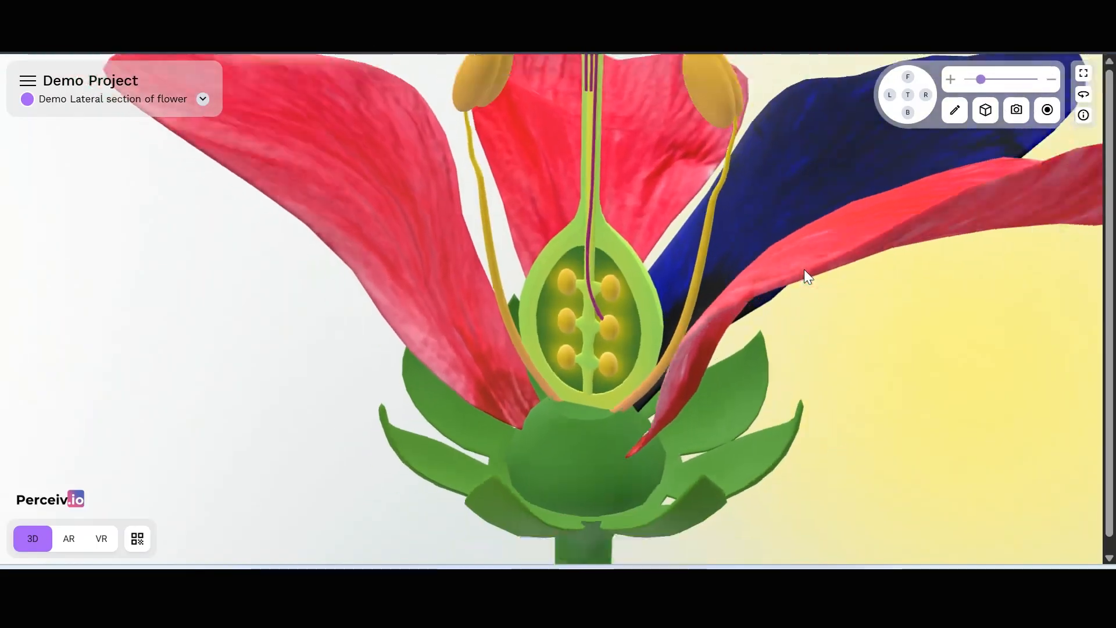
pyautogui.scroll(-2, 804, 269)
pyautogui.scroll(-3, 804, 271)
pyautogui.scroll(5, 805, 270)
pyautogui.scroll(-3, 804, 270)
pyautogui.moveTo(1011, 76); pyautogui.dragTo(1006, 79)
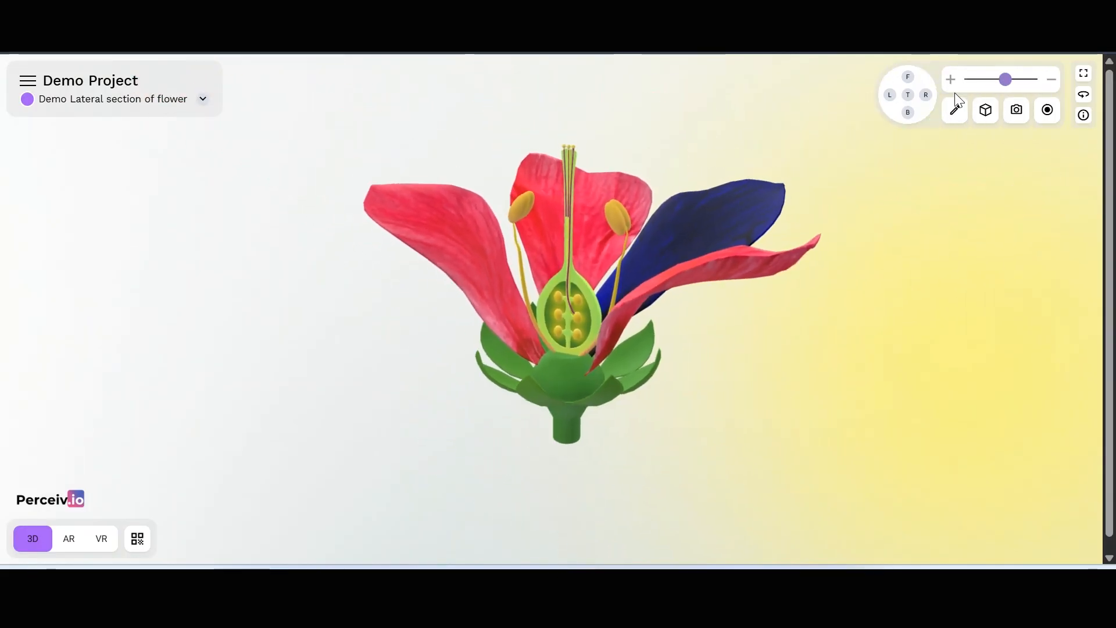
pyautogui.click(908, 113)
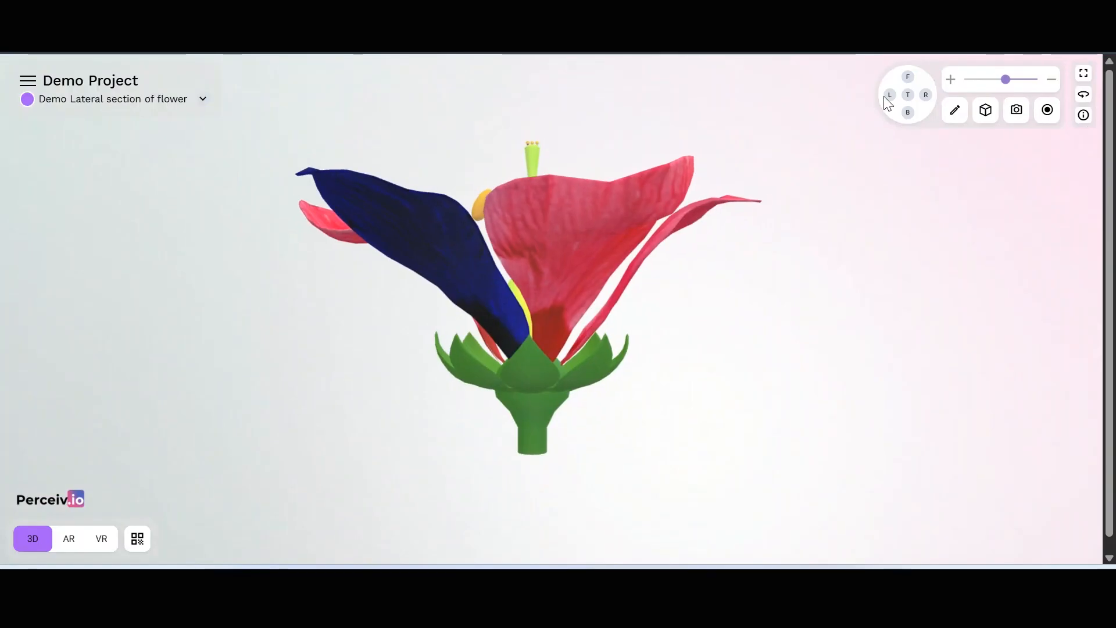
pyautogui.click(889, 95)
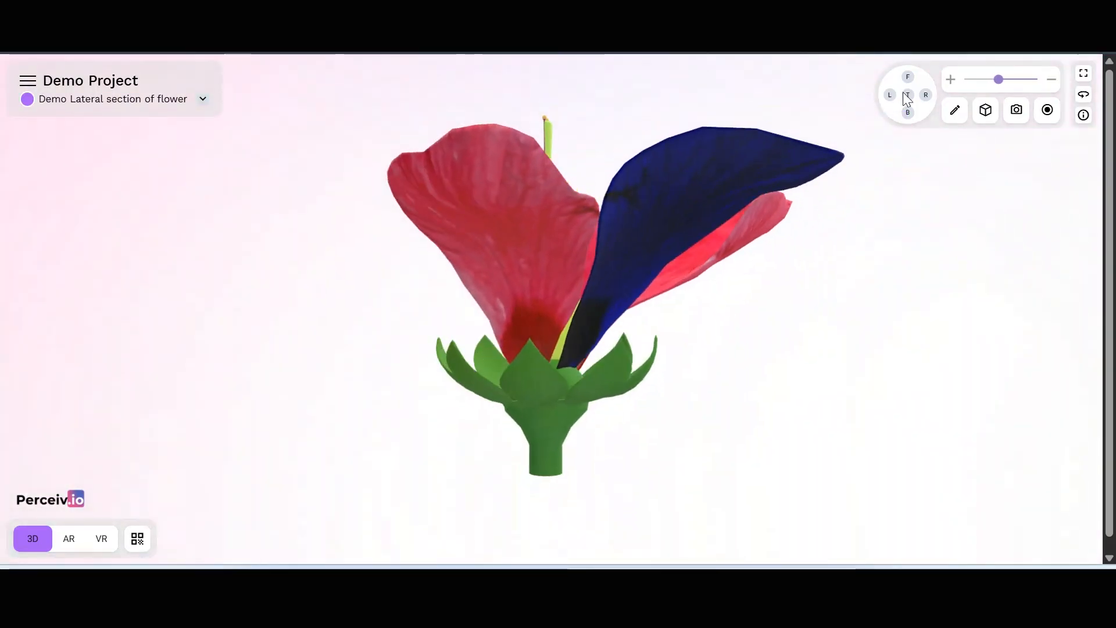
# - Draw a red curved arrow outward from the red petal on the whiteboard, and close the whiteboard
pyautogui.click(953, 112)
pyautogui.moveTo(372, 287); pyautogui.dragTo(354, 302)
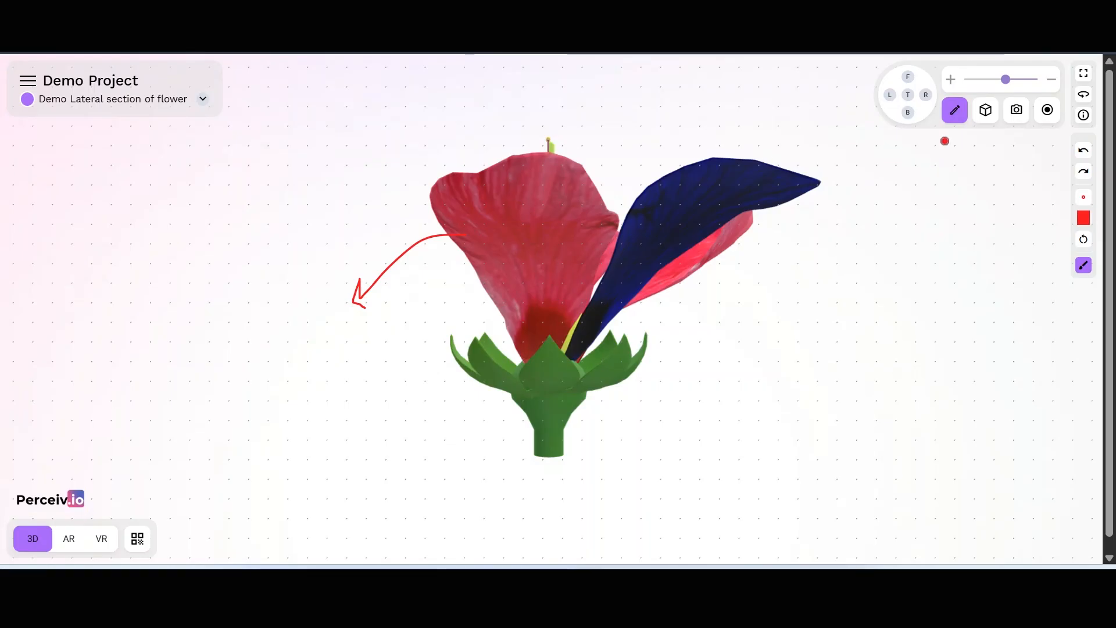
pyautogui.click(954, 110)
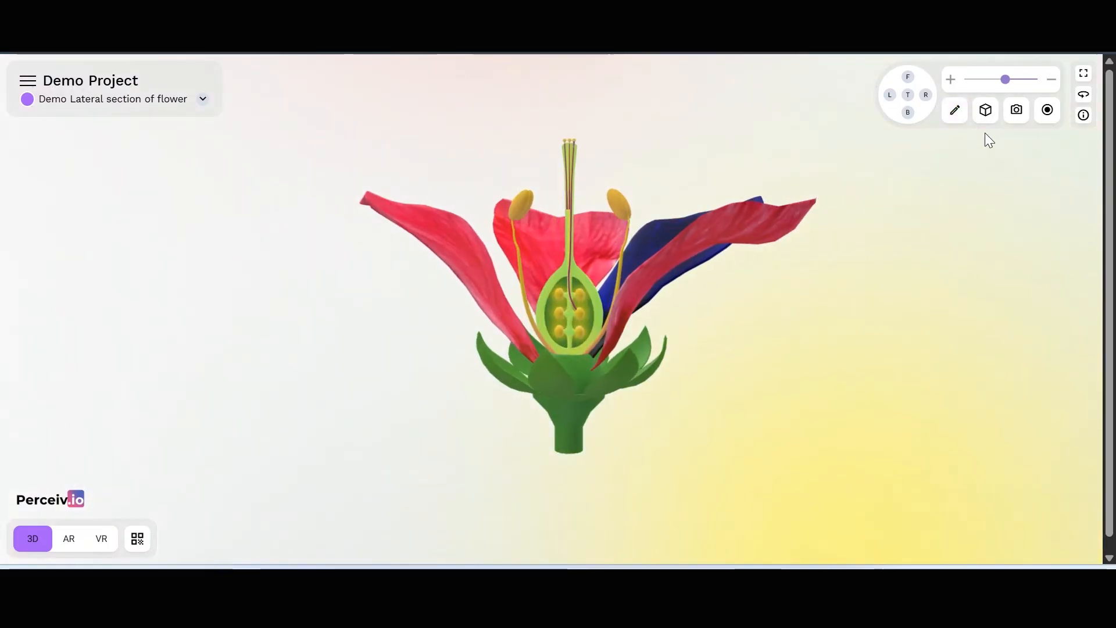
# - Pull the four petals away from the flower individually, and reset them to their original positions
pyautogui.click(985, 110)
pyautogui.moveTo(453, 244); pyautogui.dragTo(382, 256)
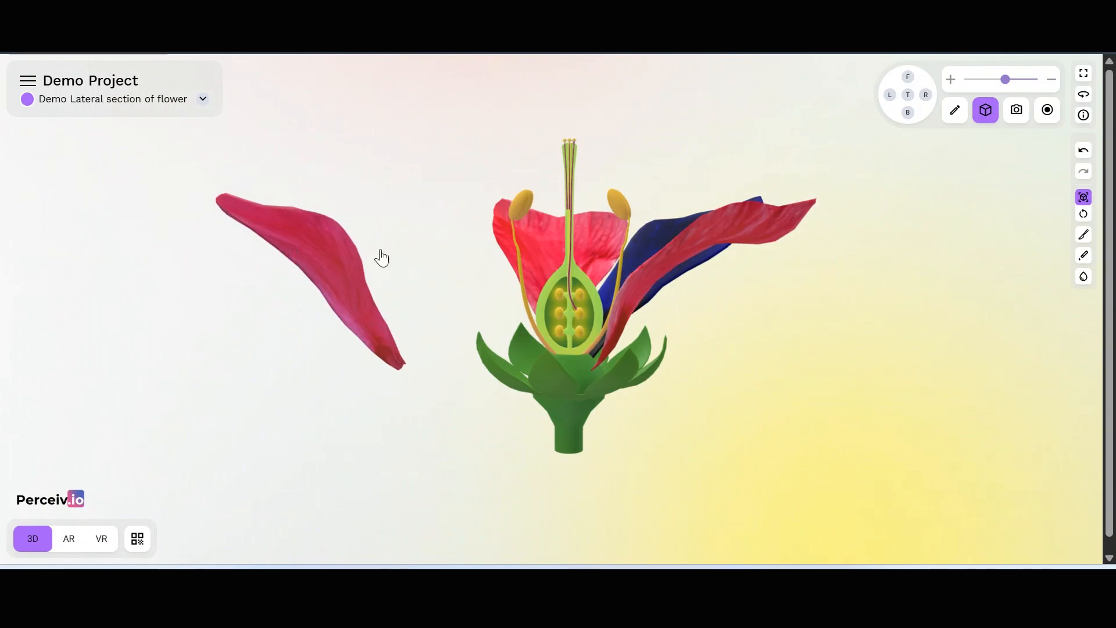
pyautogui.moveTo(653, 269); pyautogui.dragTo(834, 357)
pyautogui.moveTo(700, 244); pyautogui.dragTo(804, 247)
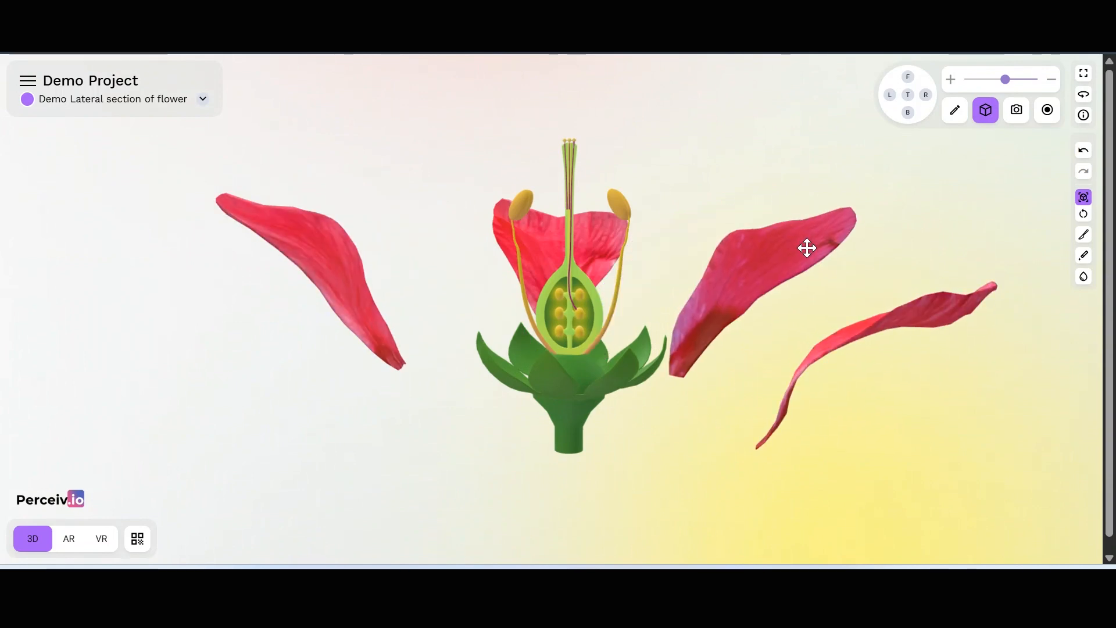
pyautogui.moveTo(503, 243); pyautogui.dragTo(447, 224)
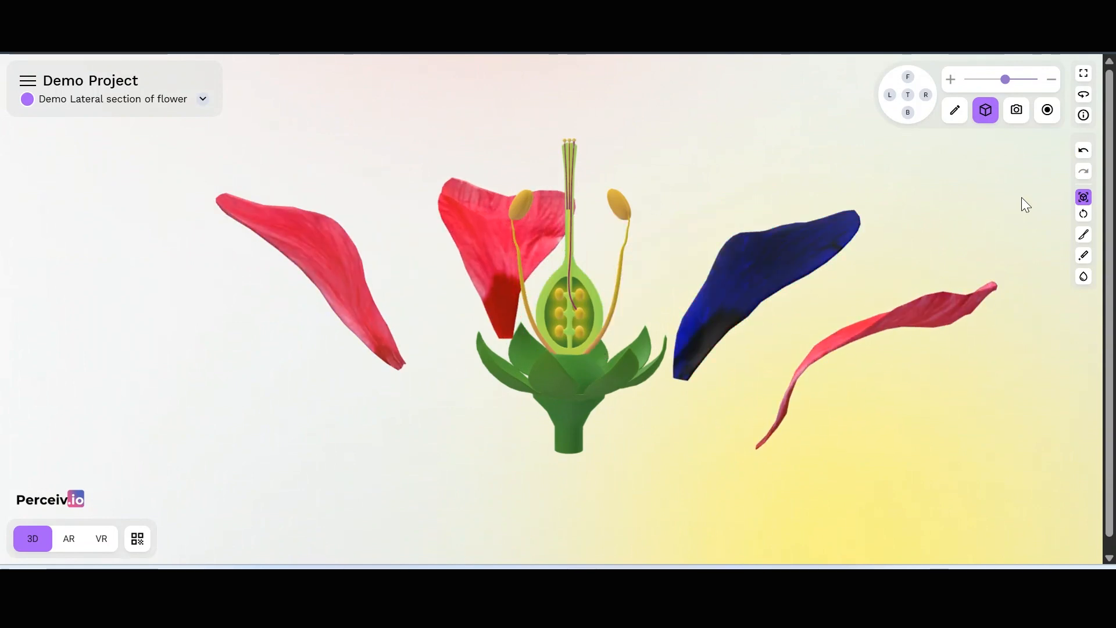
pyautogui.click(1085, 217)
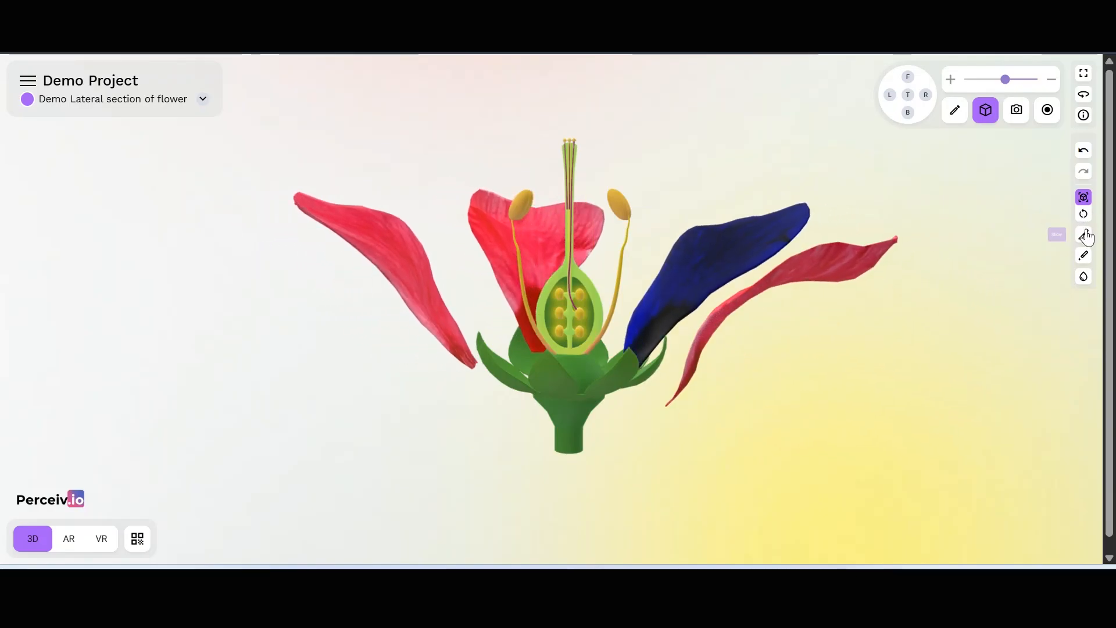
# - Remove the left petal, the green stalk and the sepals with the knife tool, and inspect the remaining flower parts
pyautogui.click(1083, 232)
pyautogui.click(436, 219)
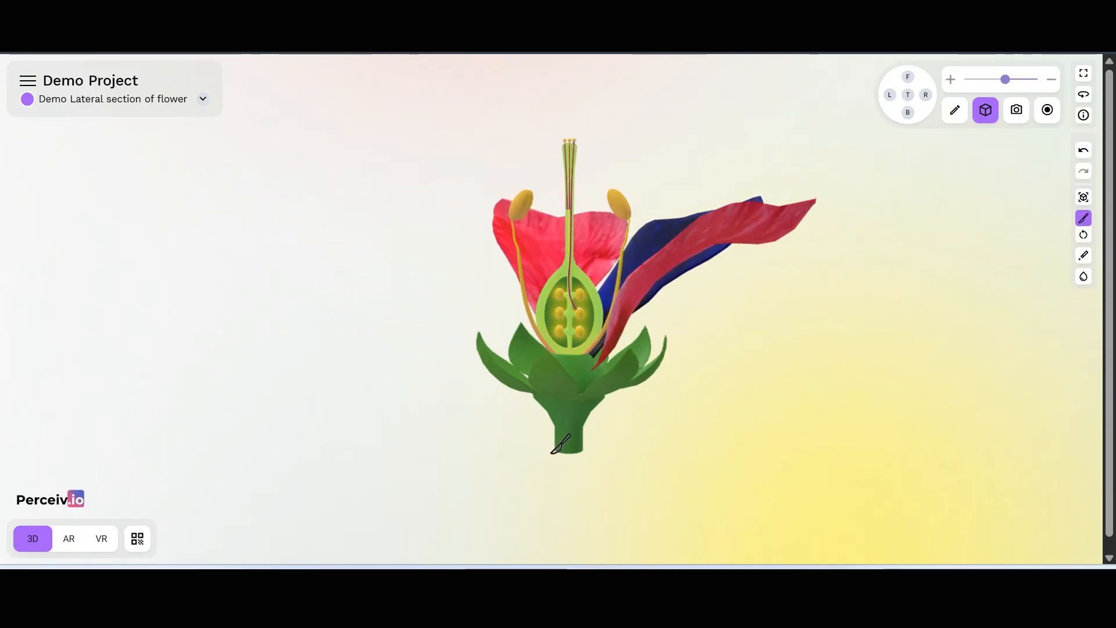
pyautogui.click(567, 416)
pyautogui.click(561, 400)
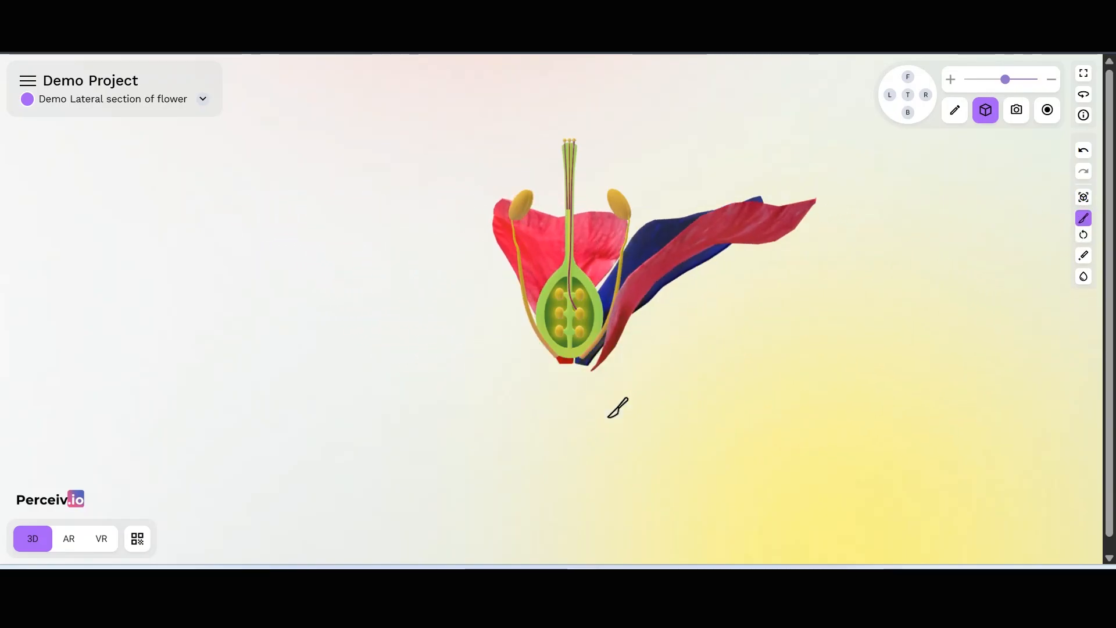
pyautogui.moveTo(709, 425); pyautogui.dragTo(770, 440)
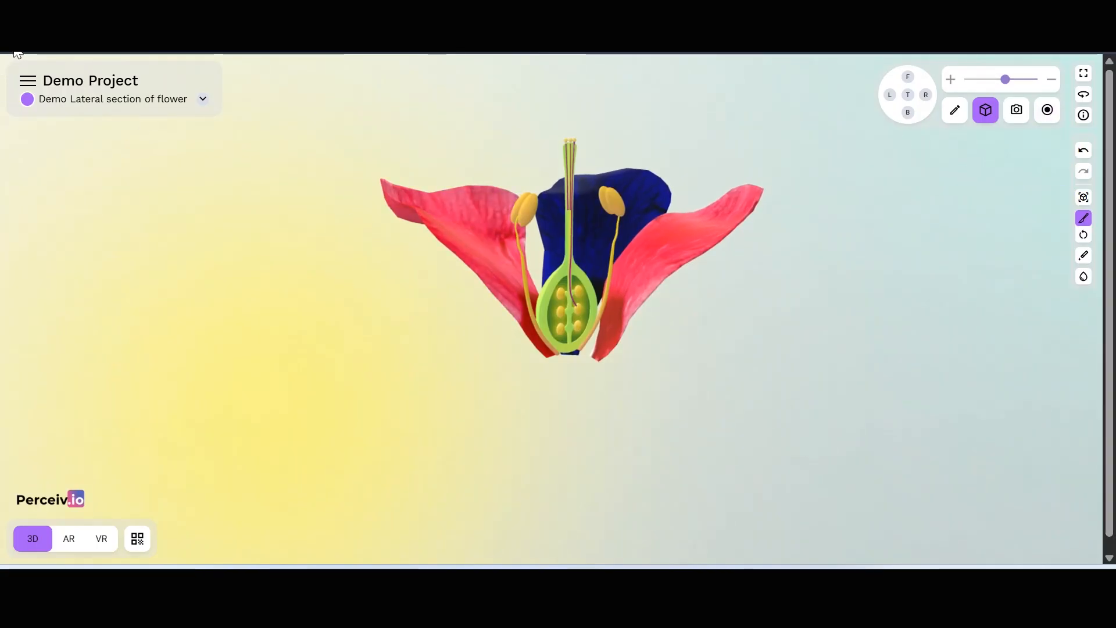
# - Switch off Global control in the project's Canvas Design Control, update the project and open its live version
pyautogui.hotkey('ctrl', 'Tab')
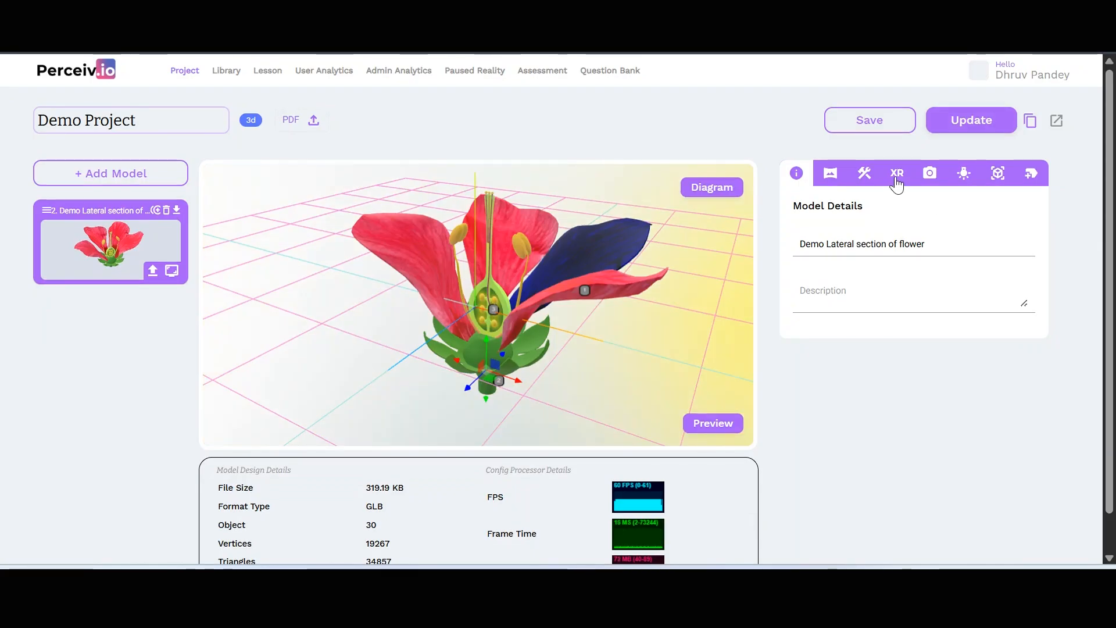
pyautogui.click(864, 175)
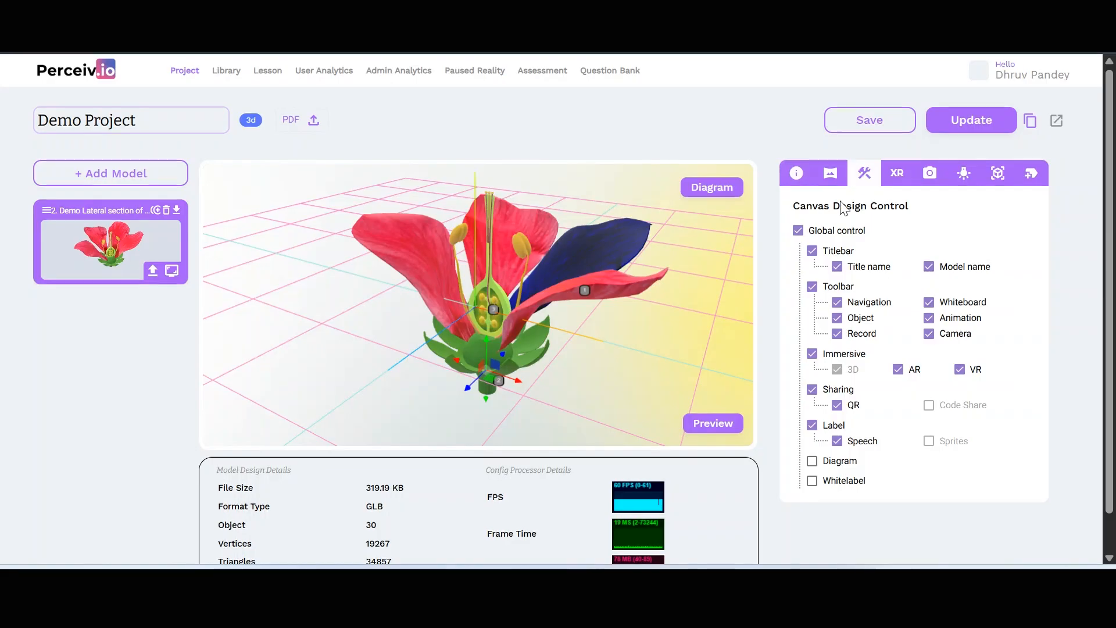
pyautogui.click(800, 231)
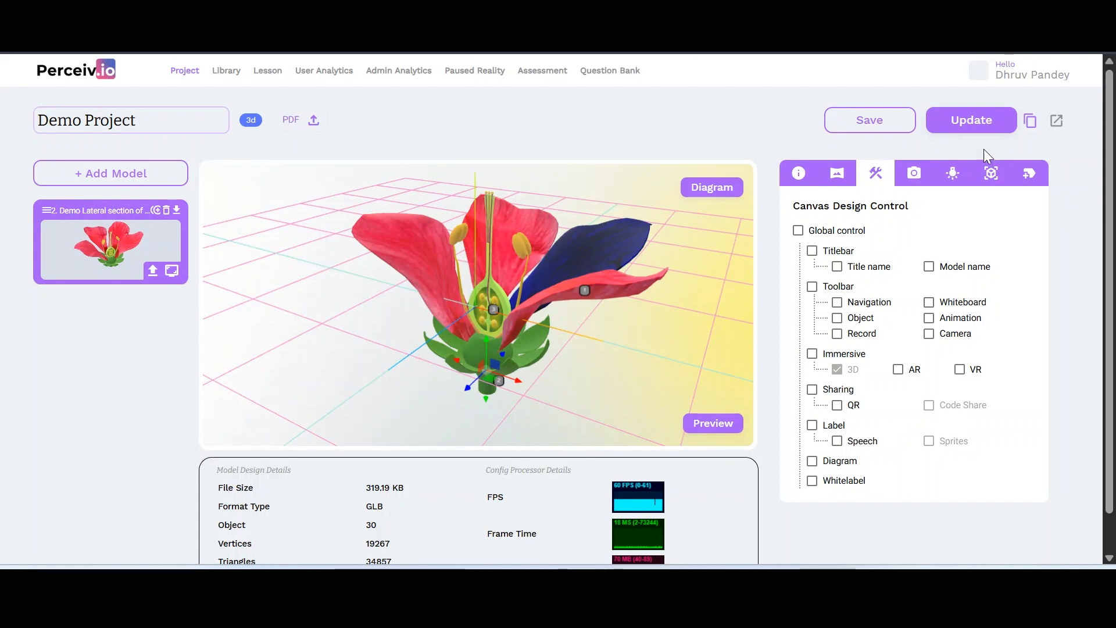
pyautogui.click(981, 122)
pyautogui.click(1055, 120)
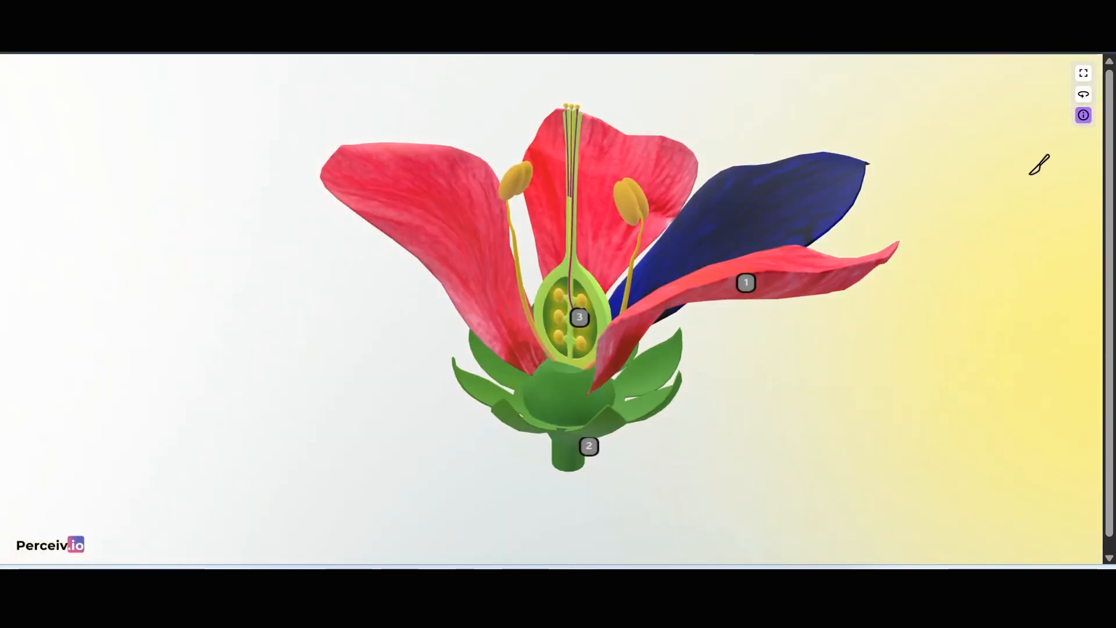
# - Check the live flower without global controls by orbiting it and trying the Labels and Toggle rotate options
pyautogui.moveTo(1030, 229); pyautogui.dragTo(1065, 216)
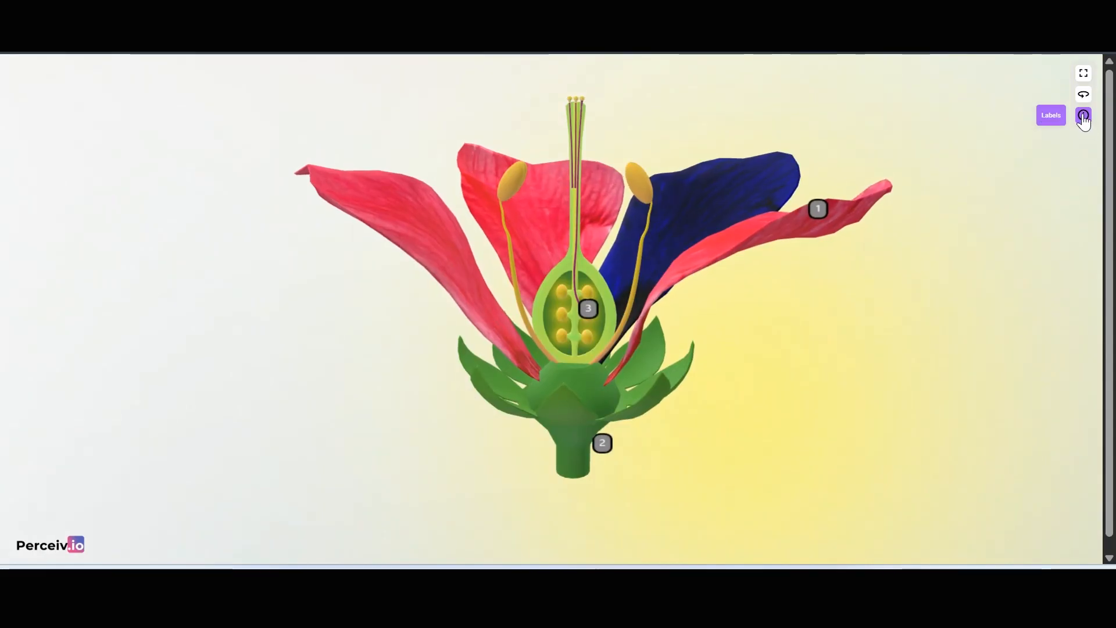
pyautogui.click(1084, 116)
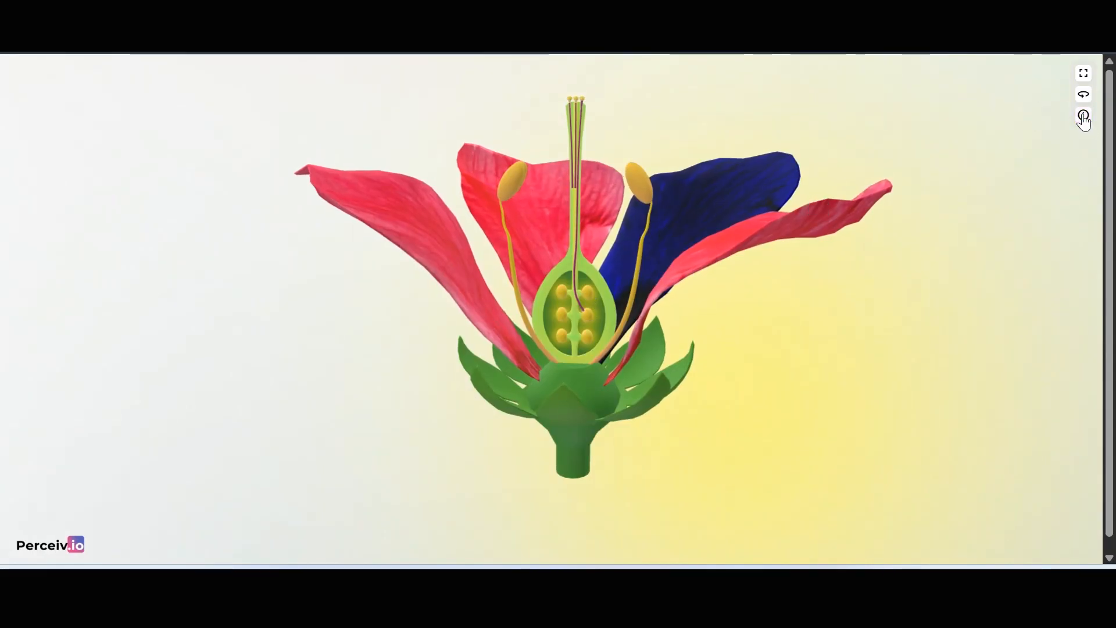
pyautogui.click(1083, 116)
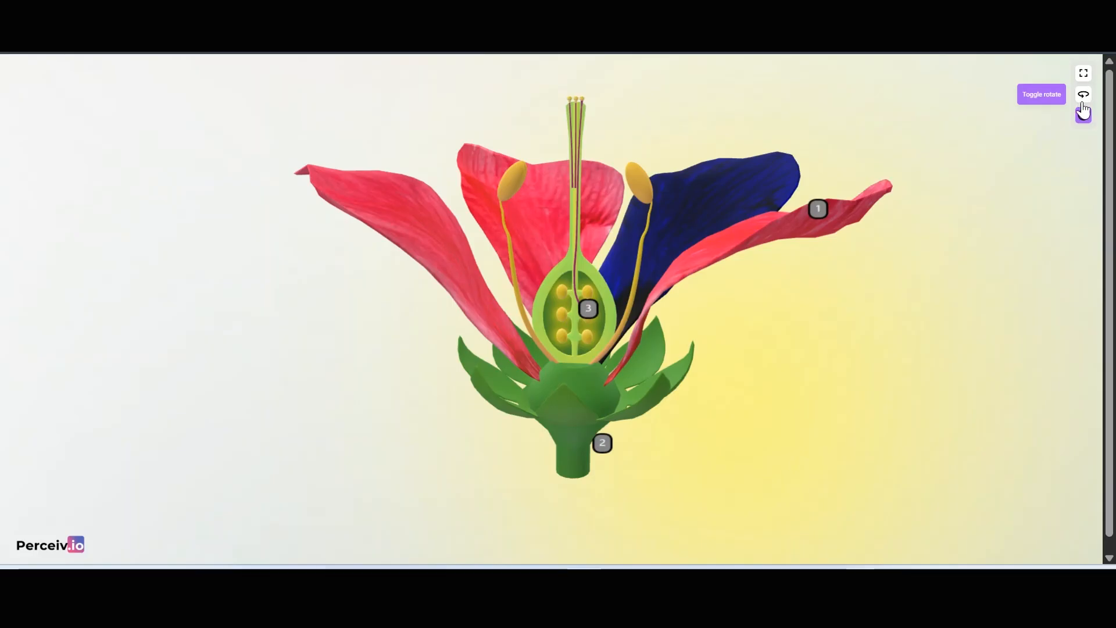
pyautogui.click(1084, 115)
pyautogui.click(1084, 97)
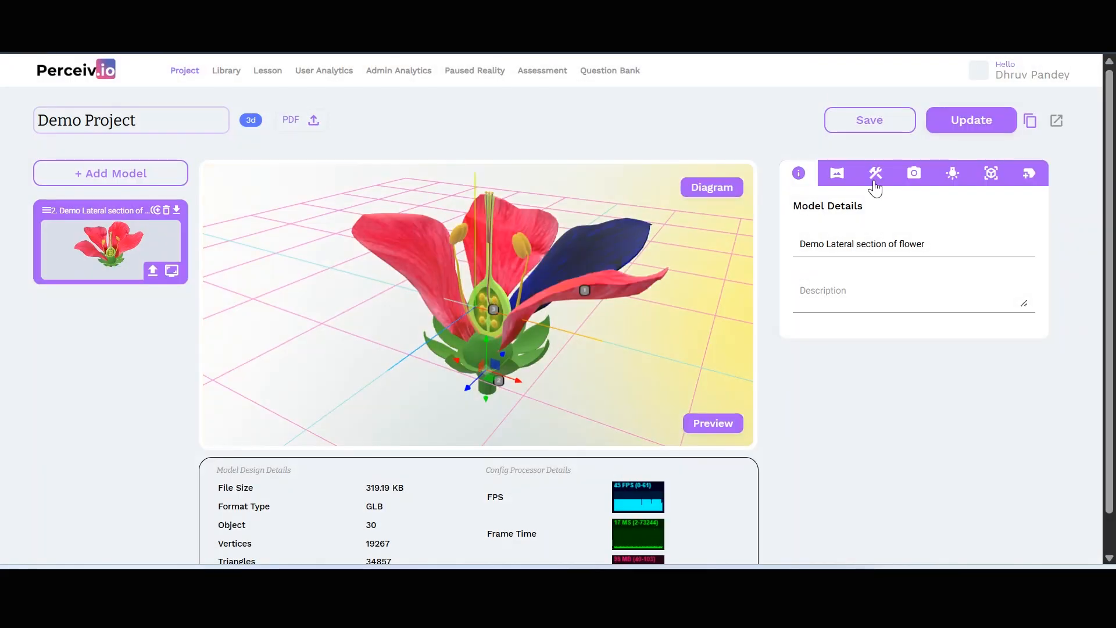
# - Re-enable Global control in the project editor, exclude Titlebar, Navigation, Record, Camera and Sharing, and update the project
pyautogui.click(874, 182)
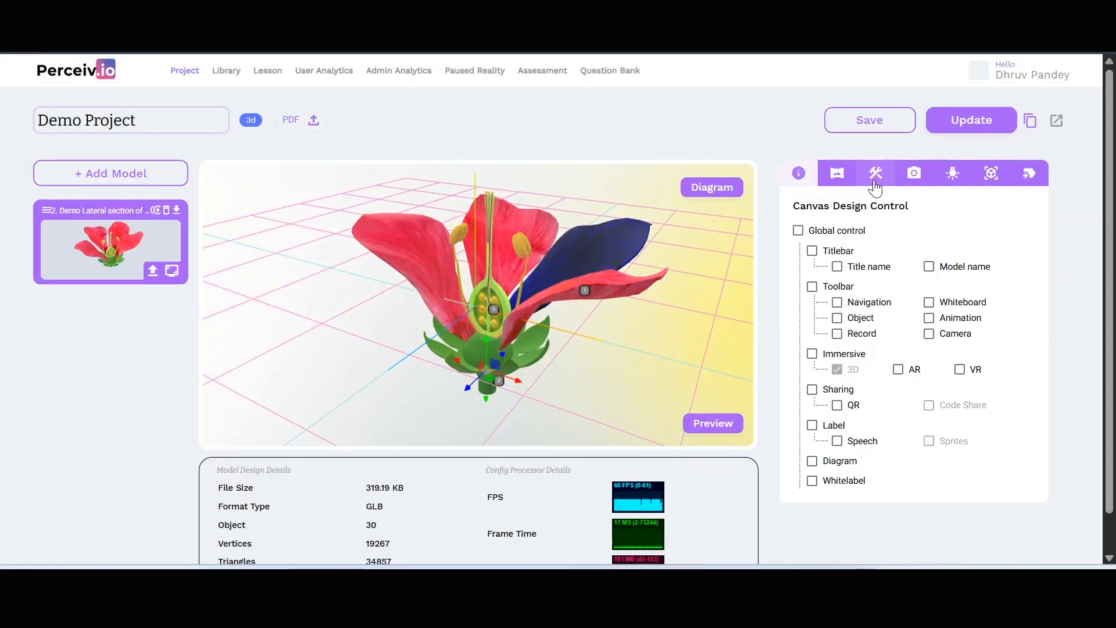
pyautogui.click(798, 230)
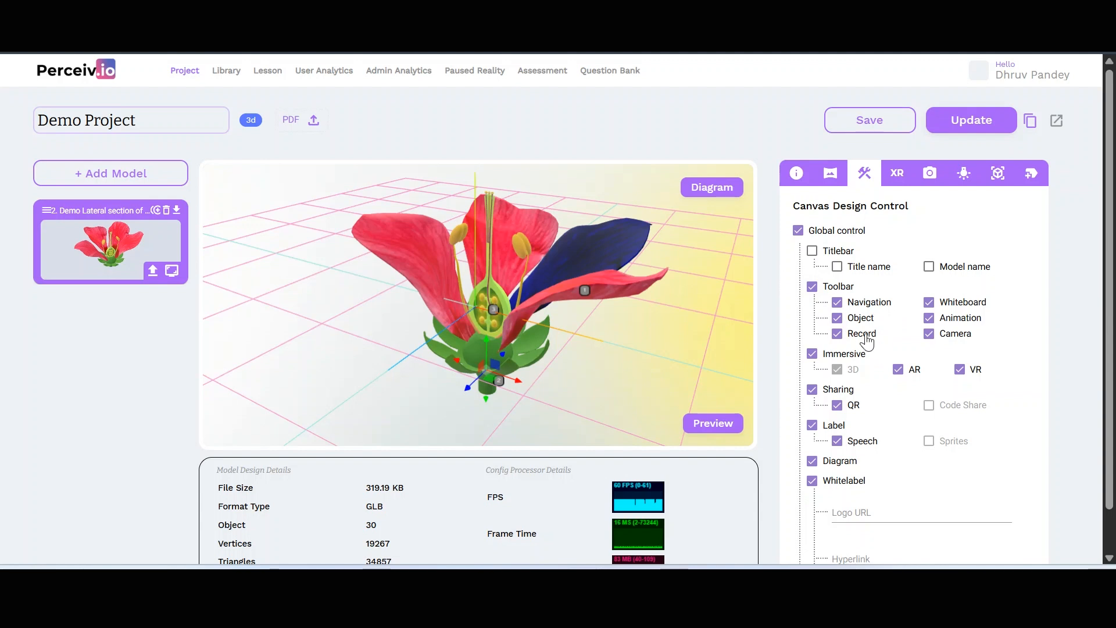
pyautogui.click(837, 335)
pyautogui.click(838, 303)
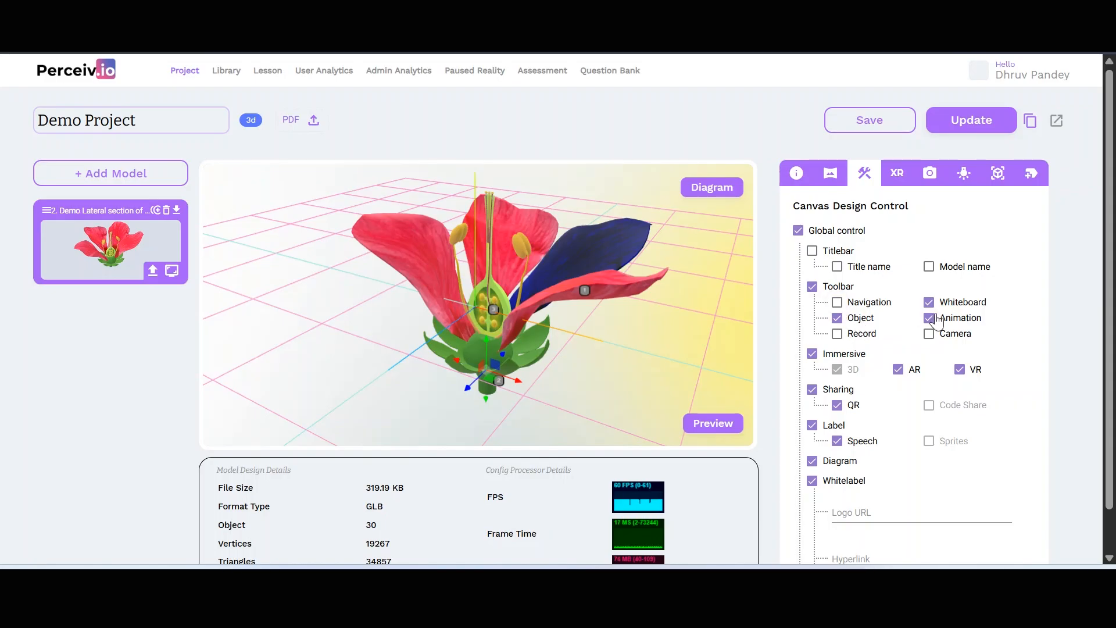
pyautogui.click(812, 390)
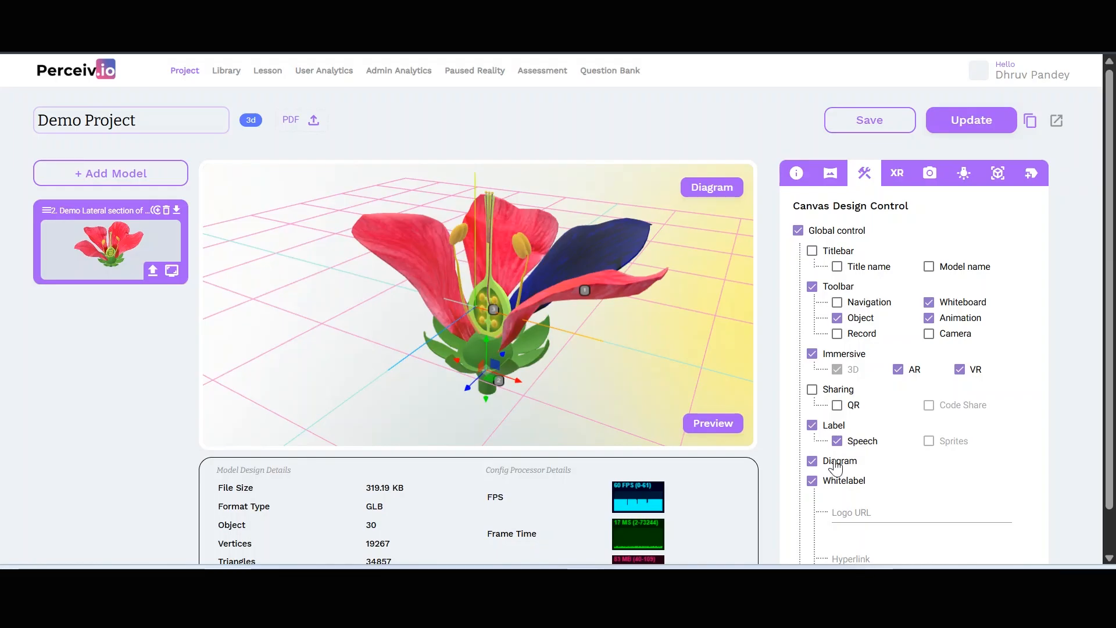
pyautogui.click(961, 131)
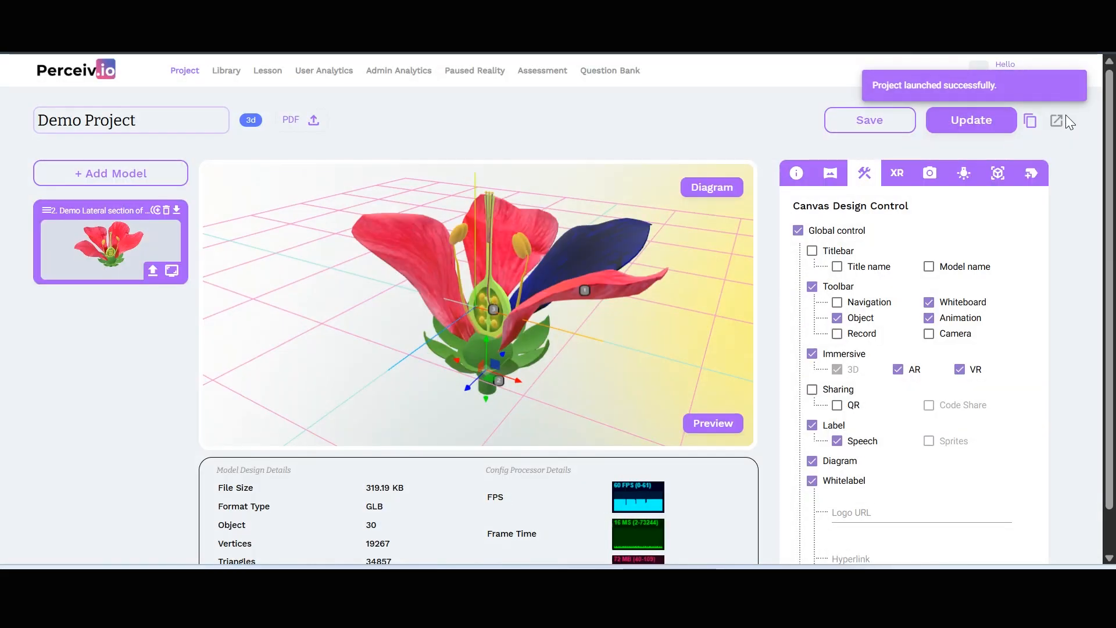
# - Open the project's live version to check the reduced set of canvas controls
pyautogui.click(1057, 122)
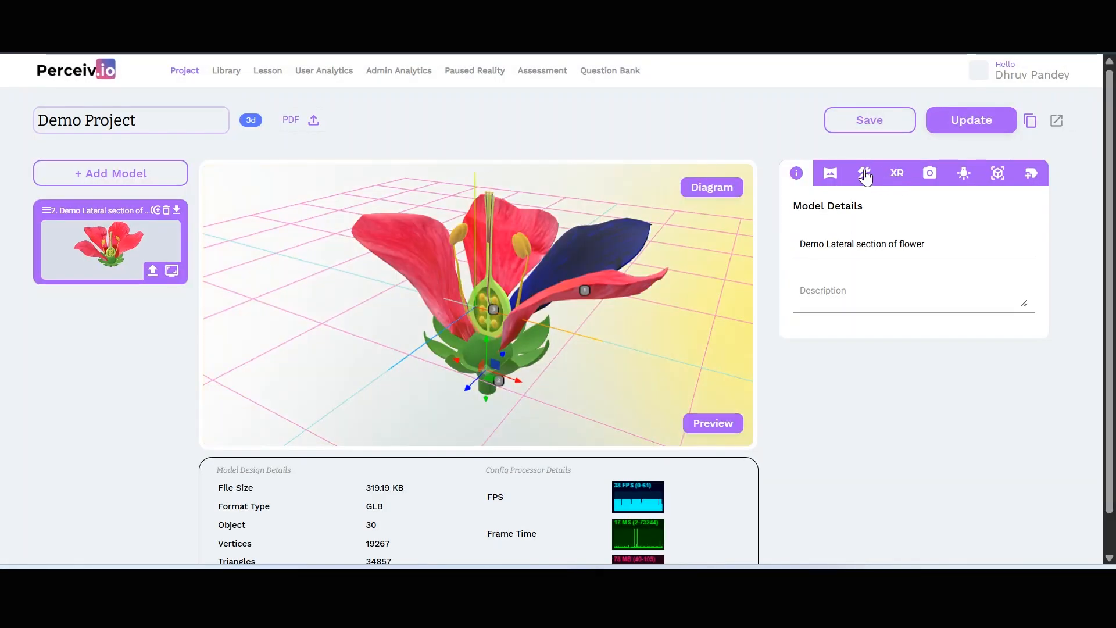
# - Restore all canvas controls in Canvas Design Control by switching Global control off and on again, and update the project
pyautogui.click(864, 174)
pyautogui.click(799, 231)
pyautogui.click(798, 231)
pyautogui.click(973, 119)
# - Check the restored controls in the live version, hide the flower's labels and orbit the model, and return to the project editor
pyautogui.click(1057, 121)
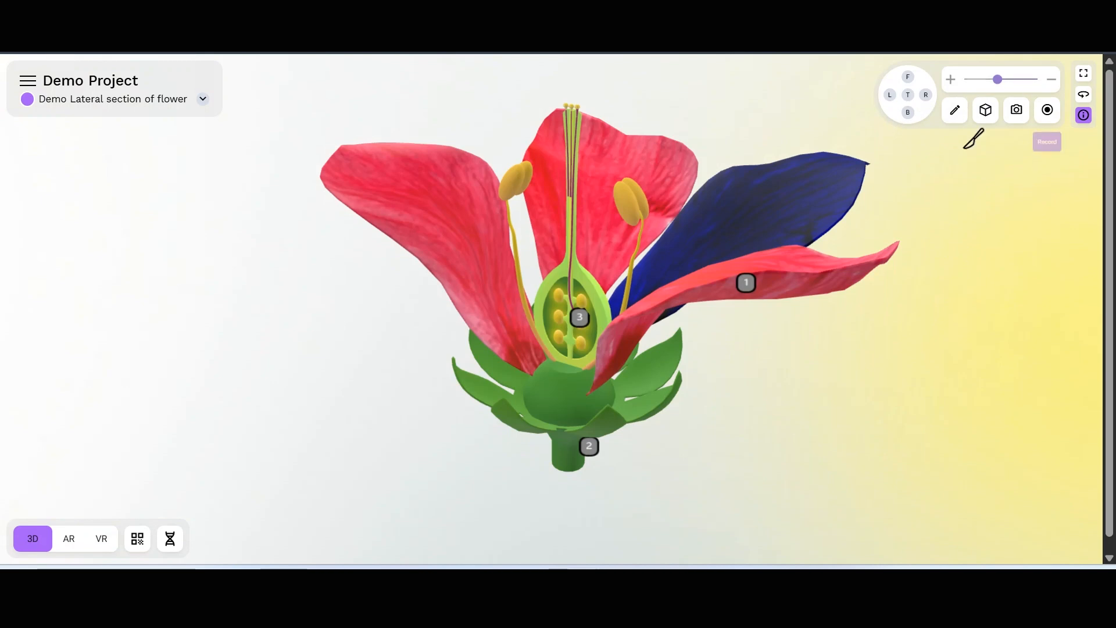
pyautogui.click(1083, 116)
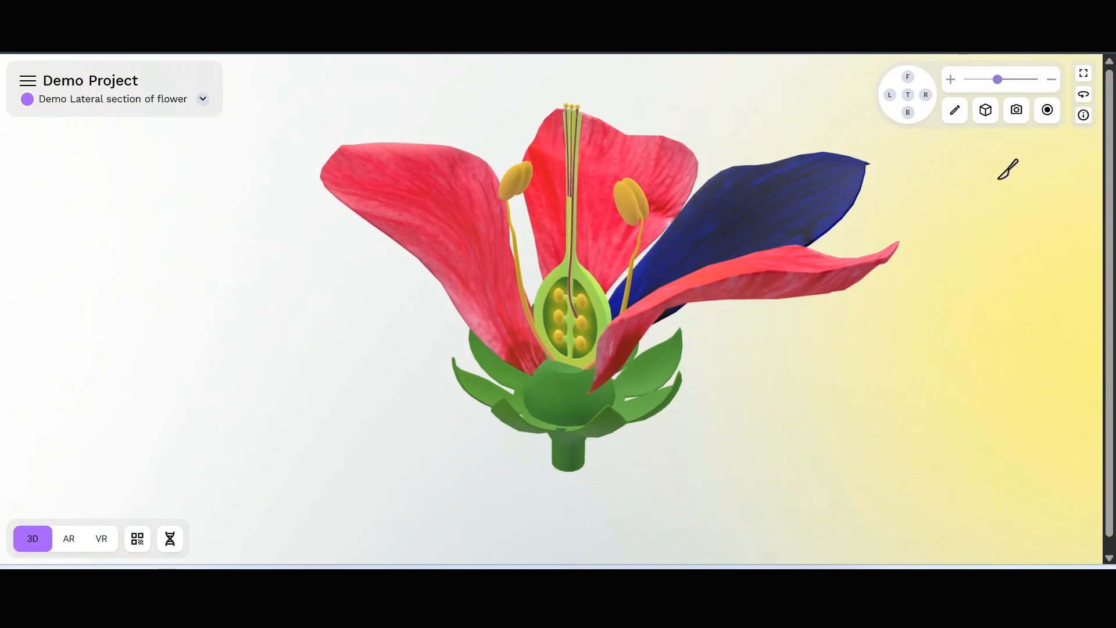
pyautogui.moveTo(996, 208); pyautogui.dragTo(1012, 210)
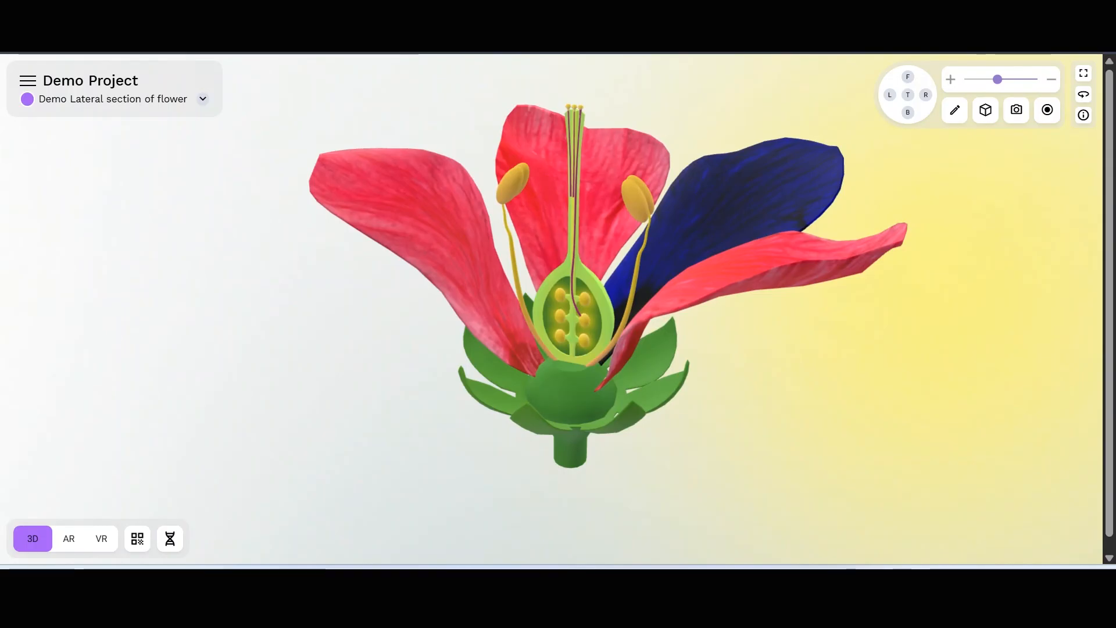
pyautogui.hotkey('alt', 'Left')
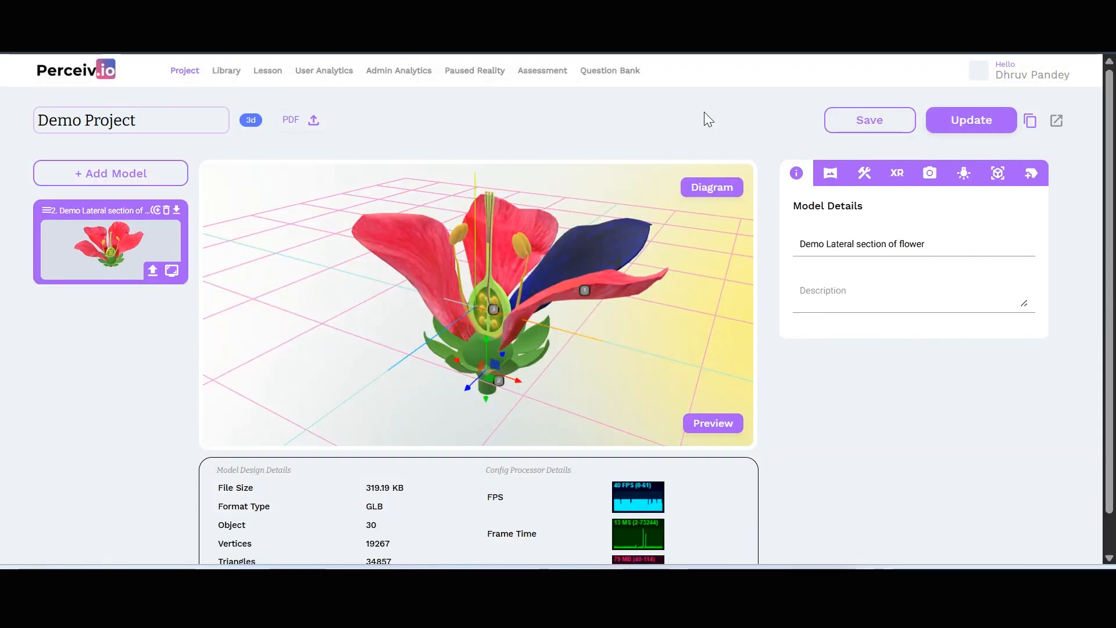
# - Review the editor's 3D object, canvas control, scene texture, model details, XR, camera, lights and mesh label settings, viewing the flower from other angles
pyautogui.click(998, 173)
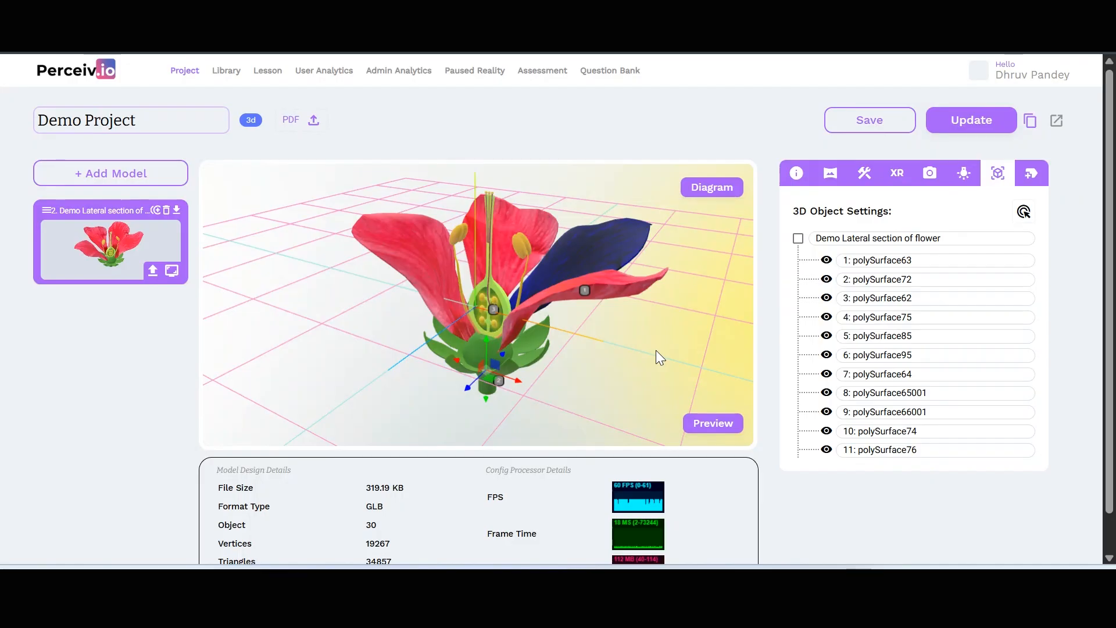
pyautogui.click(862, 185)
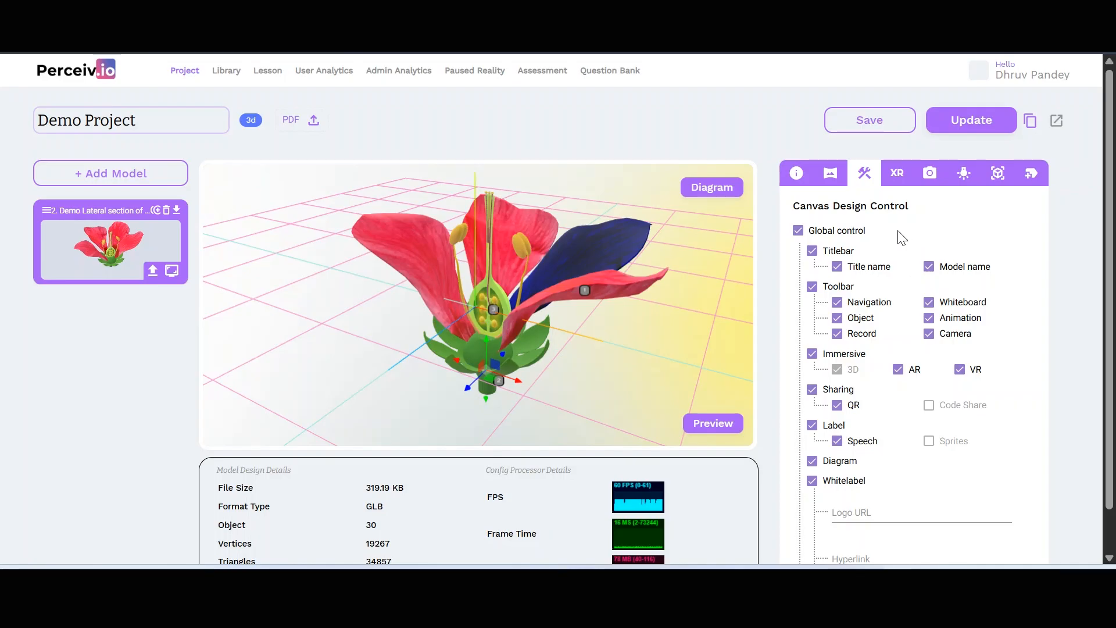
pyautogui.click(821, 180)
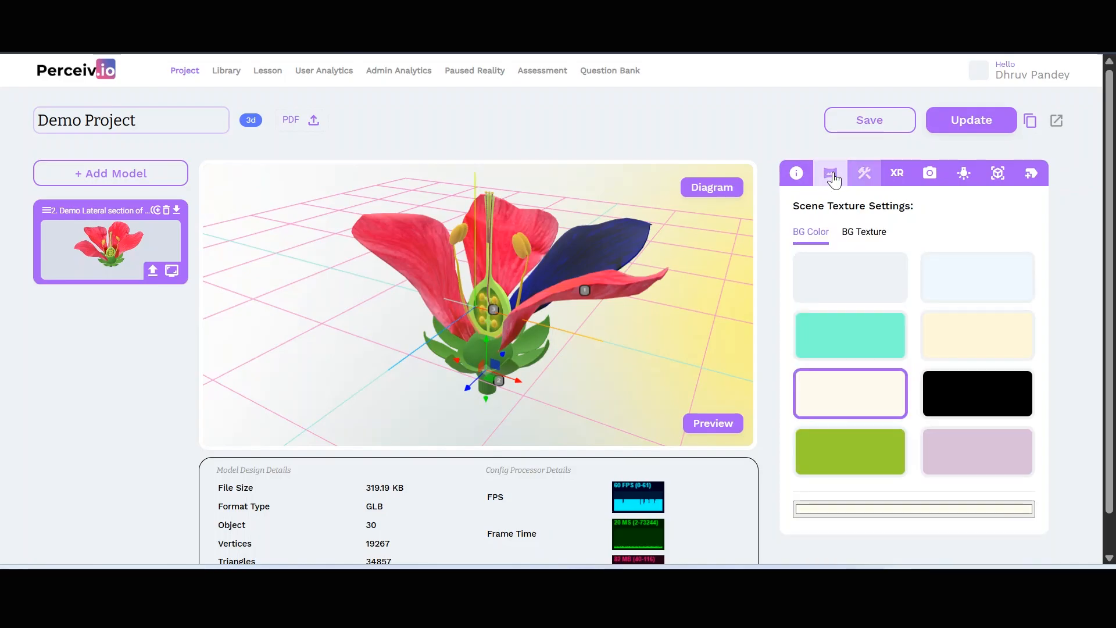
pyautogui.click(802, 177)
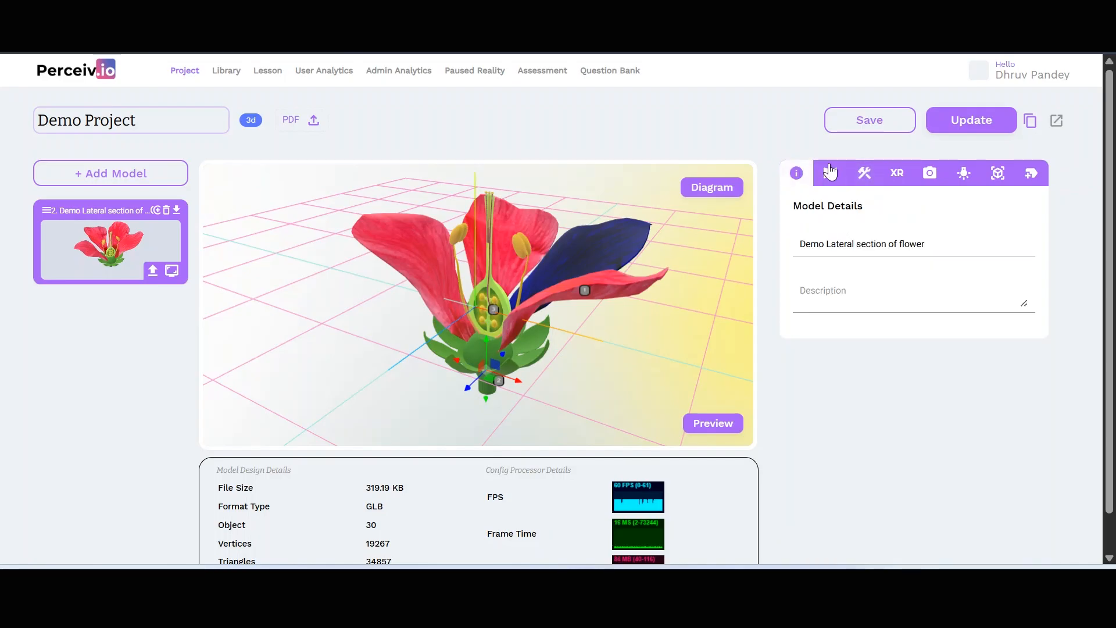
pyautogui.click(833, 179)
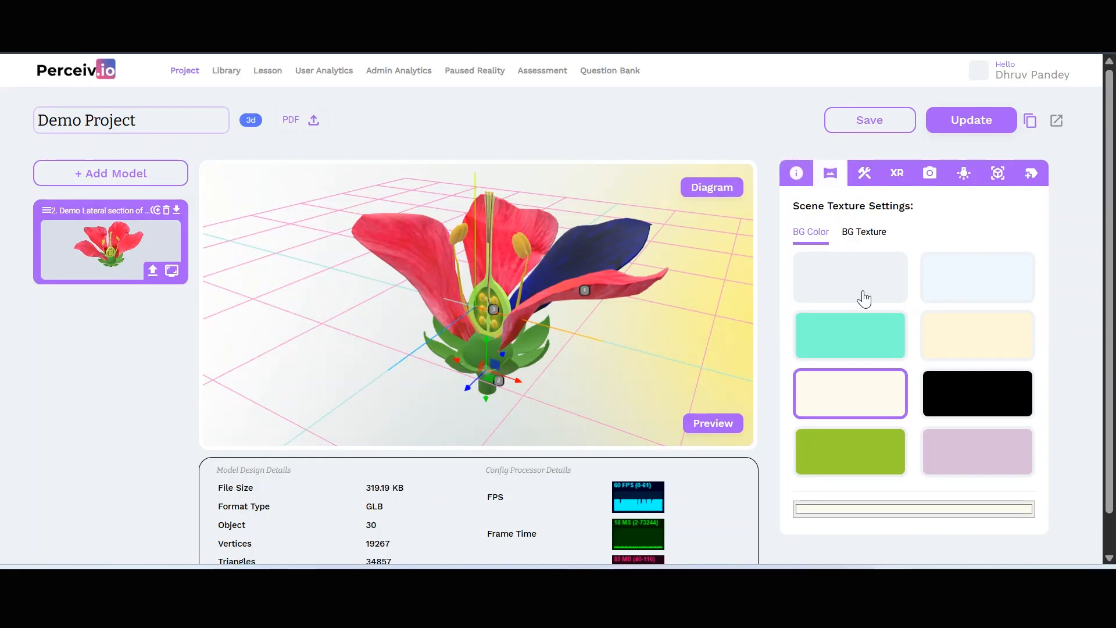
pyautogui.click(864, 172)
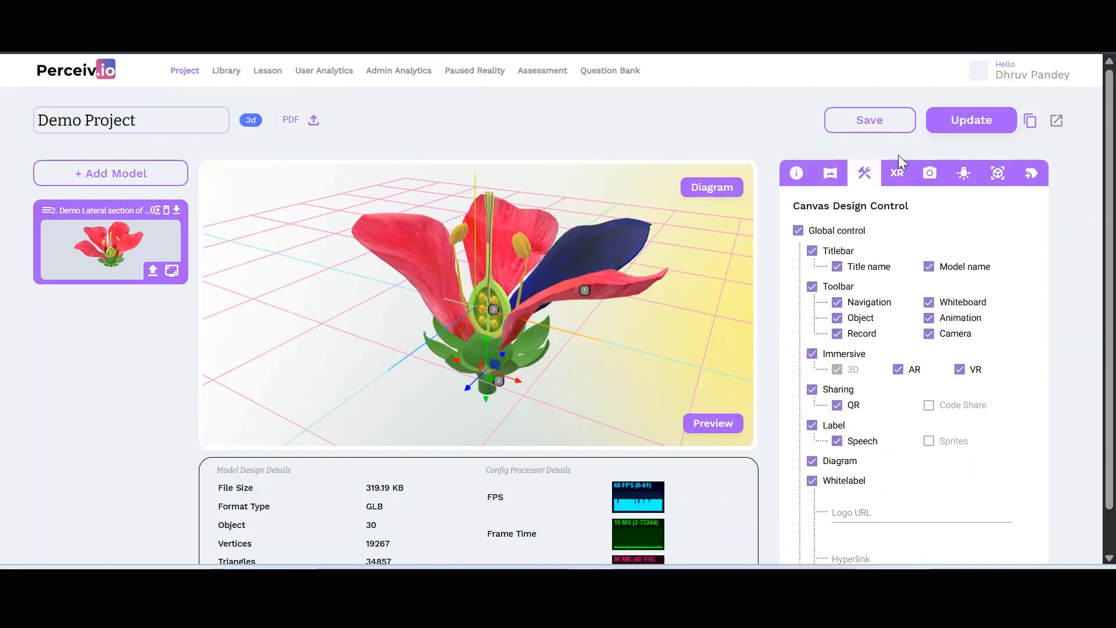
pyautogui.click(899, 179)
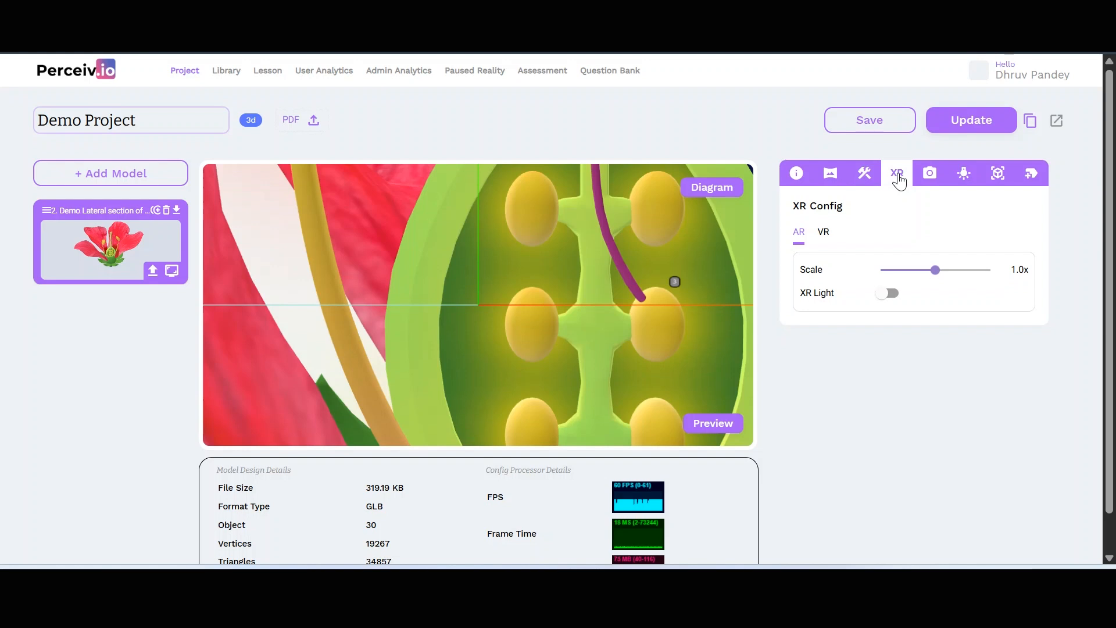
pyautogui.click(925, 177)
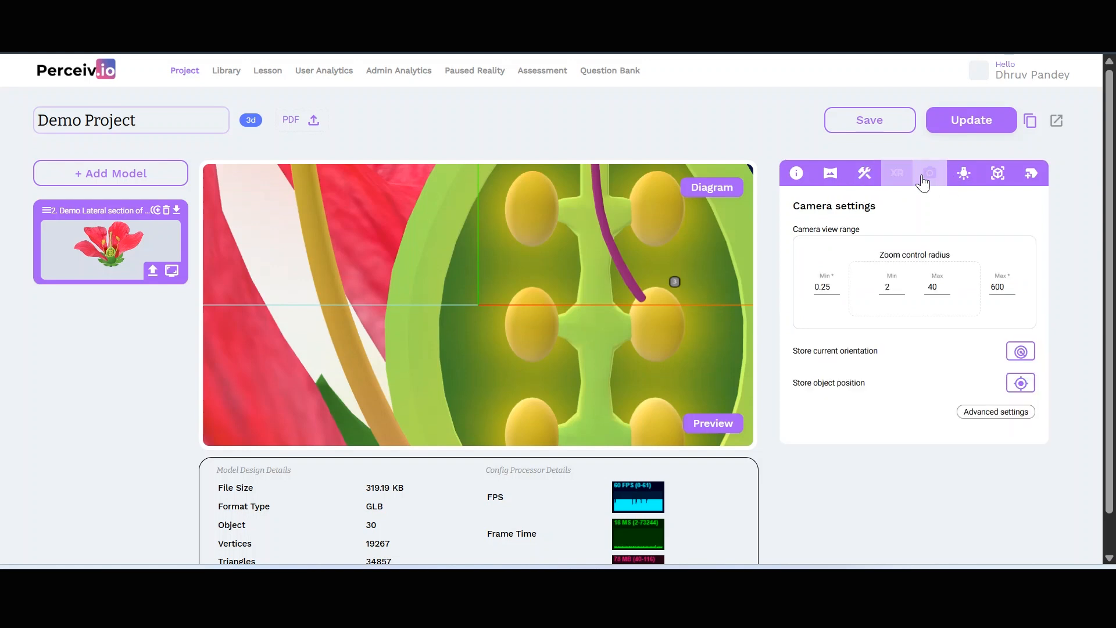
pyautogui.click(965, 174)
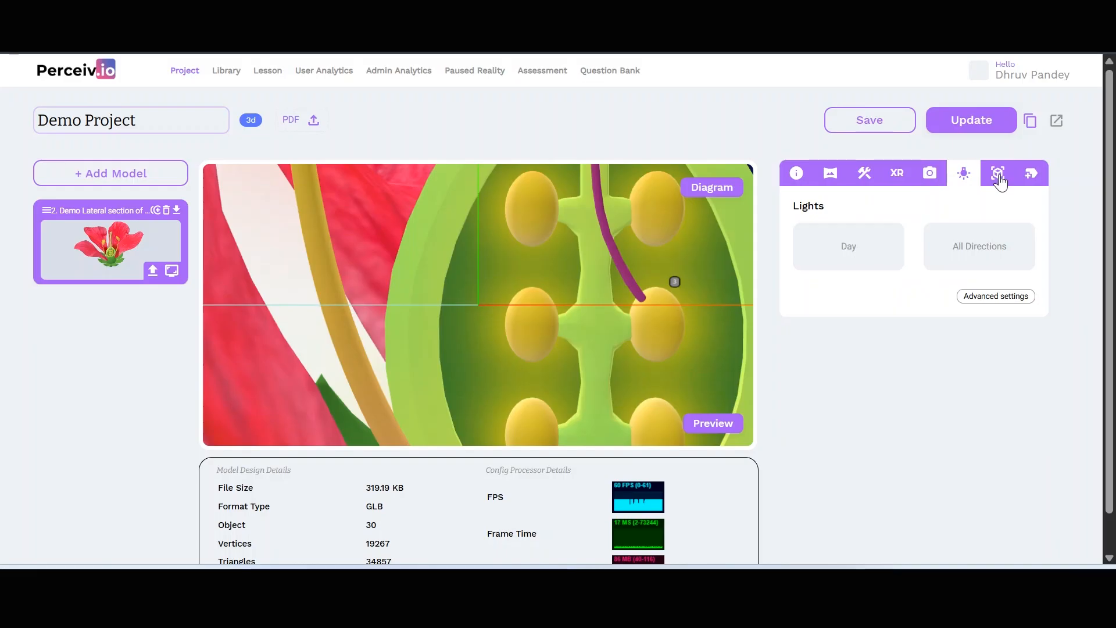
pyautogui.scroll(-8, 521, 271)
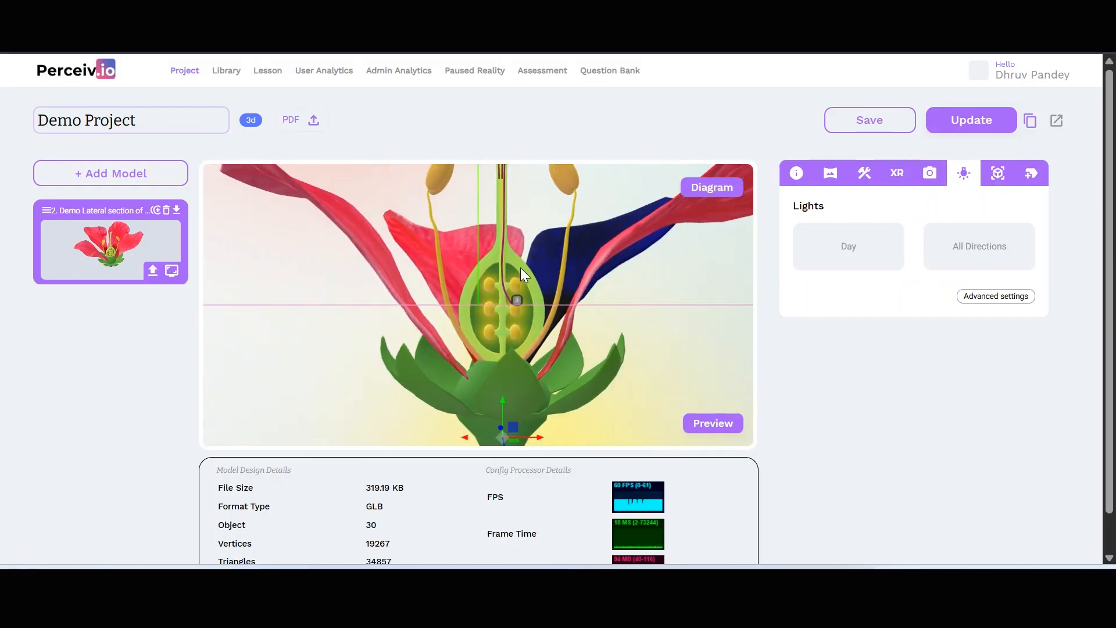
pyautogui.moveTo(670, 285); pyautogui.dragTo(685, 316)
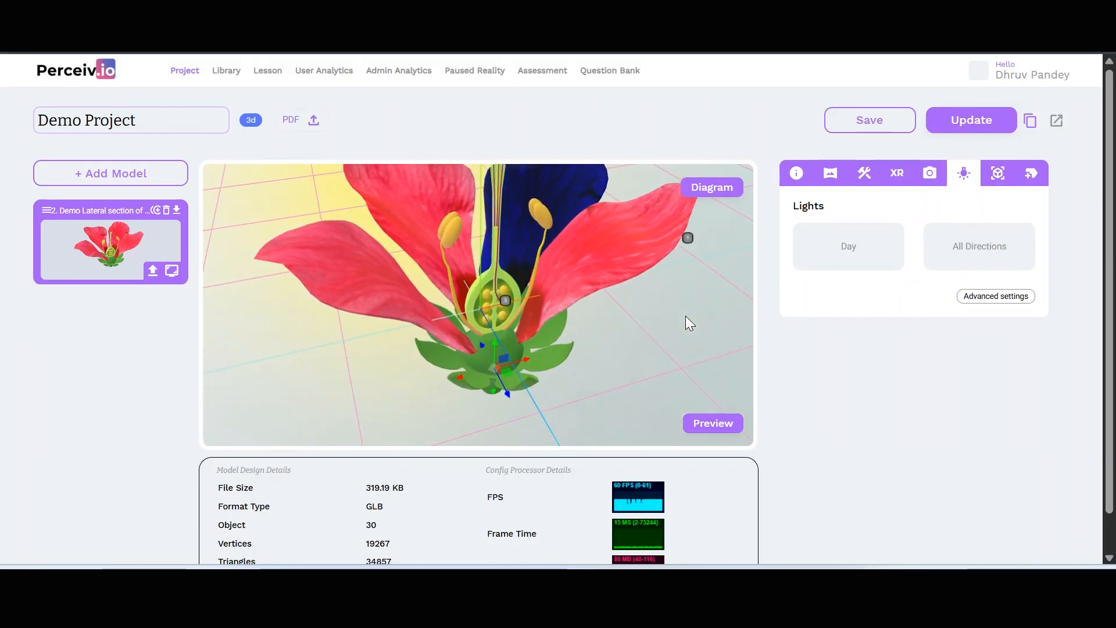
pyautogui.click(998, 174)
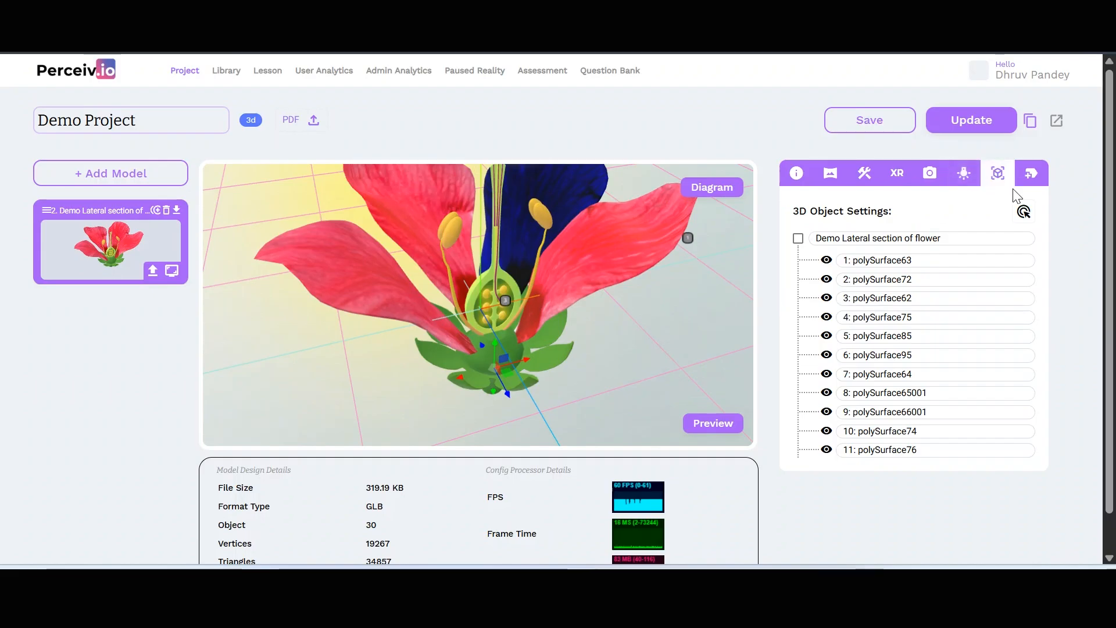
pyautogui.click(1034, 174)
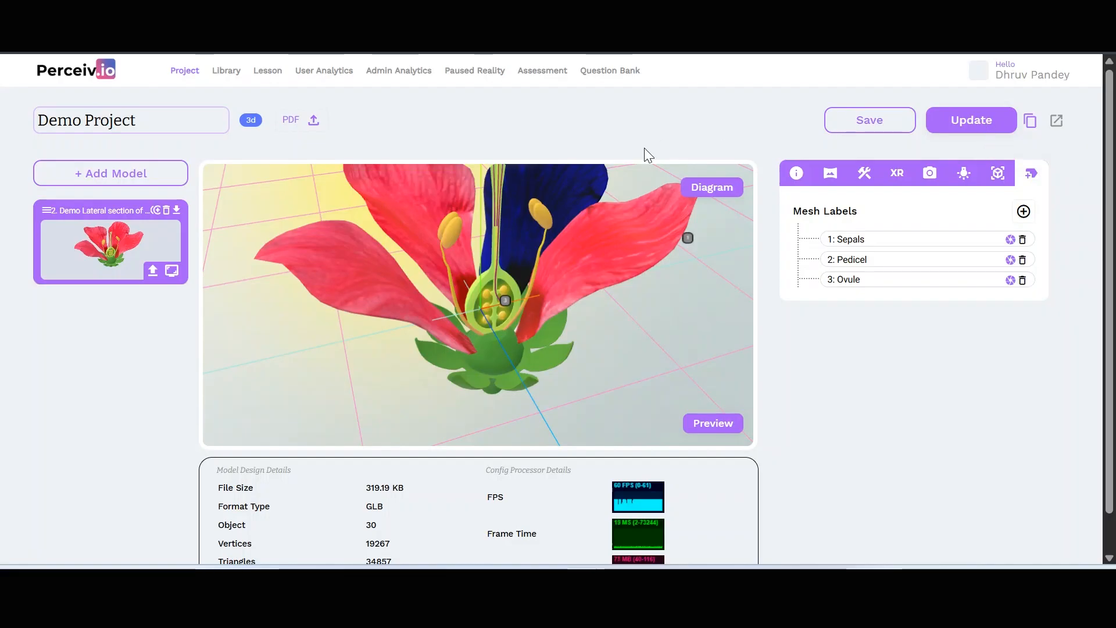
# - Update the project with its full set of canvas controls and open its live version
pyautogui.click(977, 120)
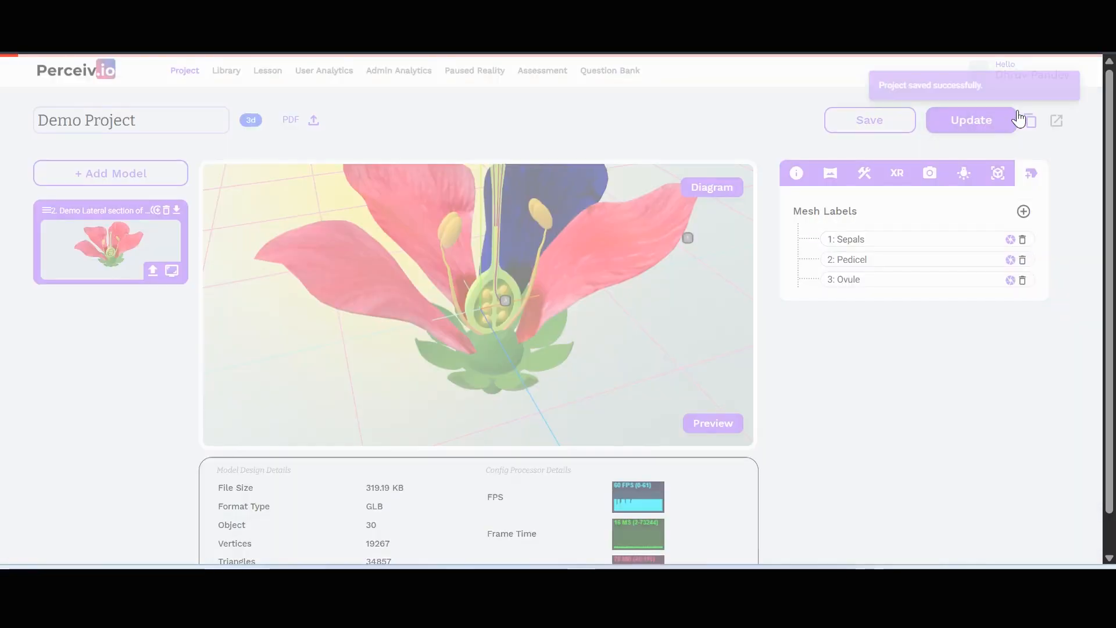
pyautogui.click(1055, 123)
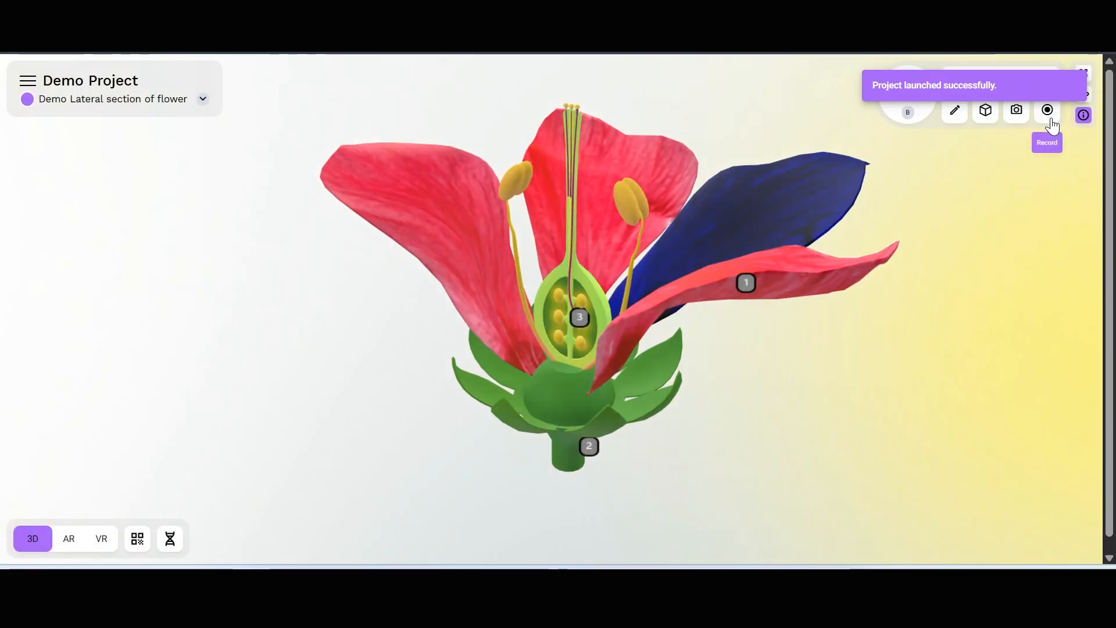